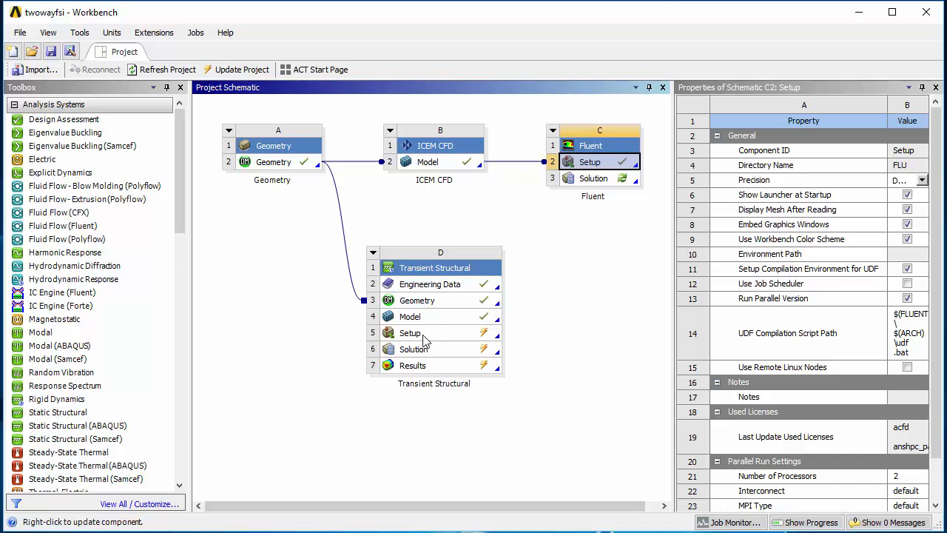
Step: Update the Setup component of the Transient Structural system
left_click(428, 338)
right_click(426, 339)
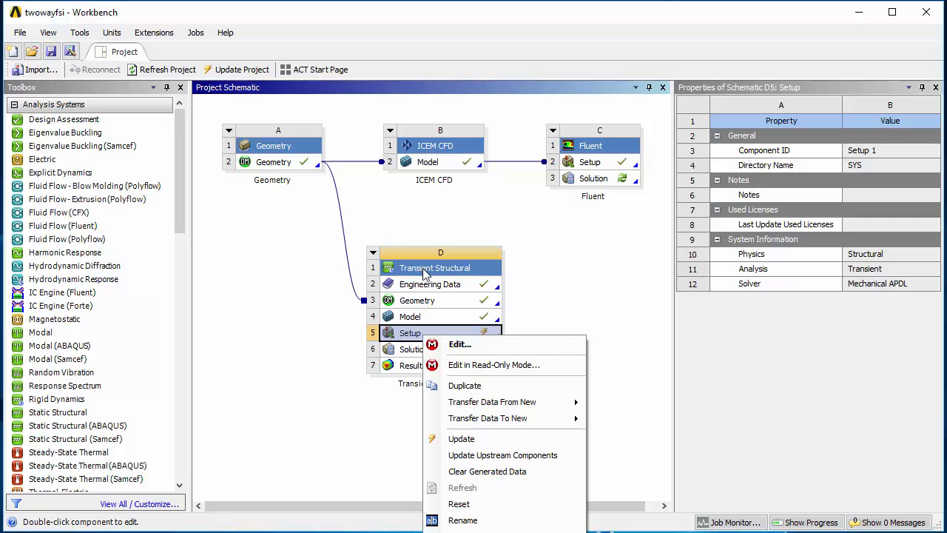
left_click(461, 440)
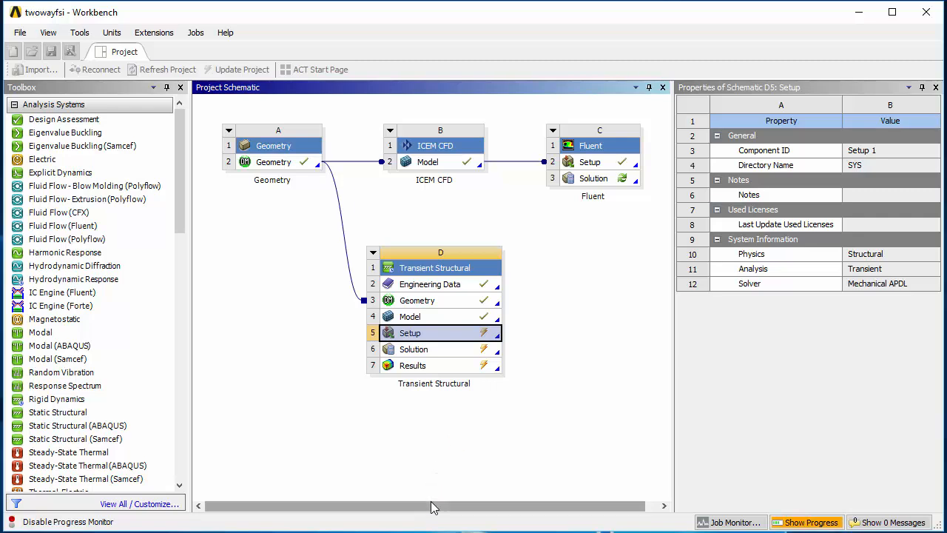
Step: Create a System Coupling system fed by the Fluent Setup and link the Transient Structural Setup to the coupling Setup
left_click_drag(434, 507, 493, 507)
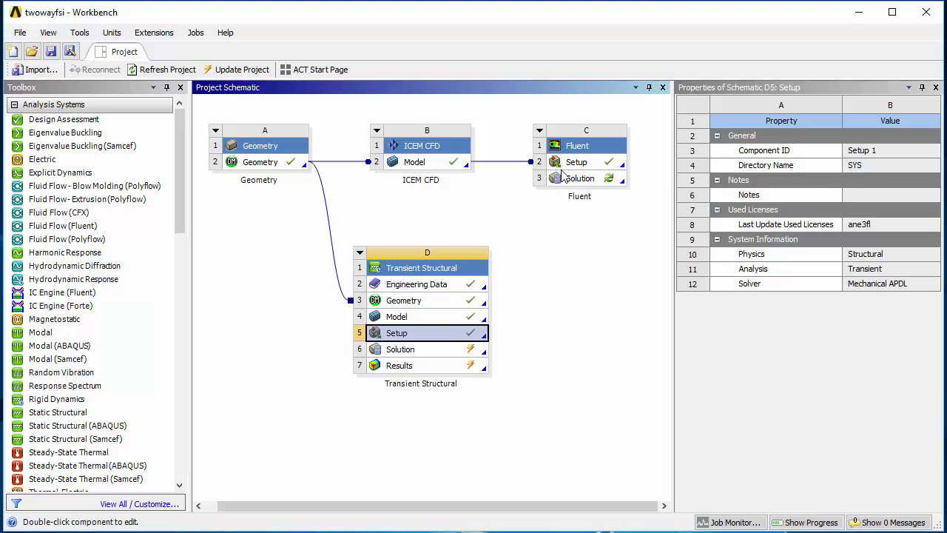
left_click(582, 165)
right_click(583, 168)
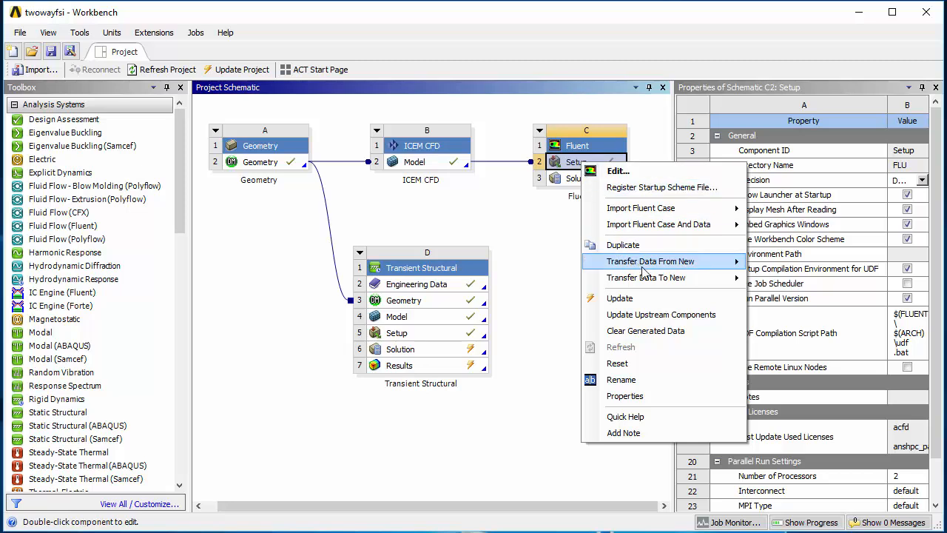
mouse_move(663, 280)
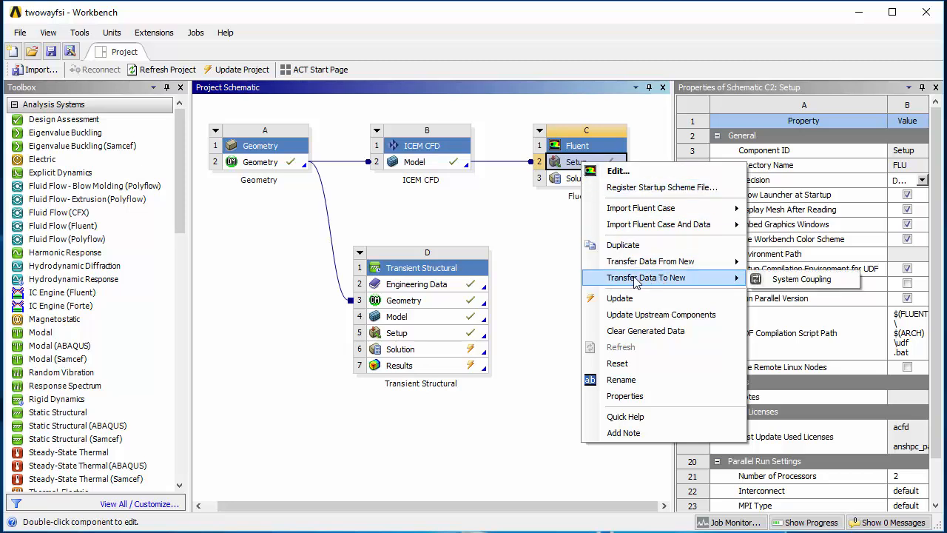
left_click(794, 281)
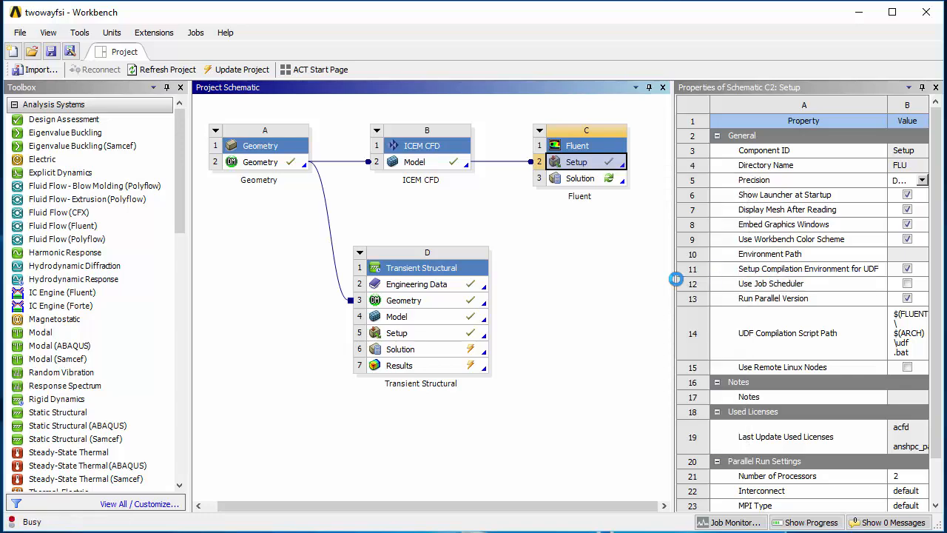
left_click_drag(530, 509, 549, 510)
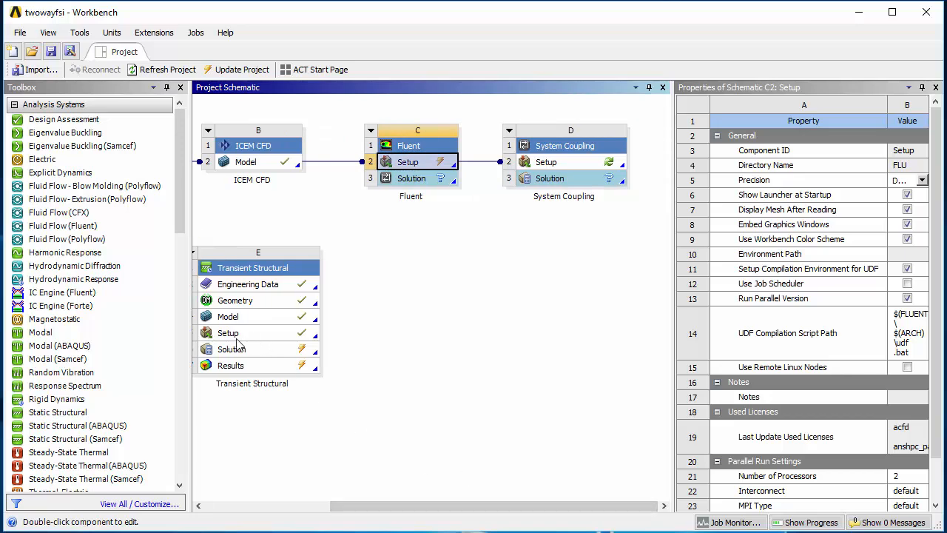
left_click_drag(252, 339, 547, 168)
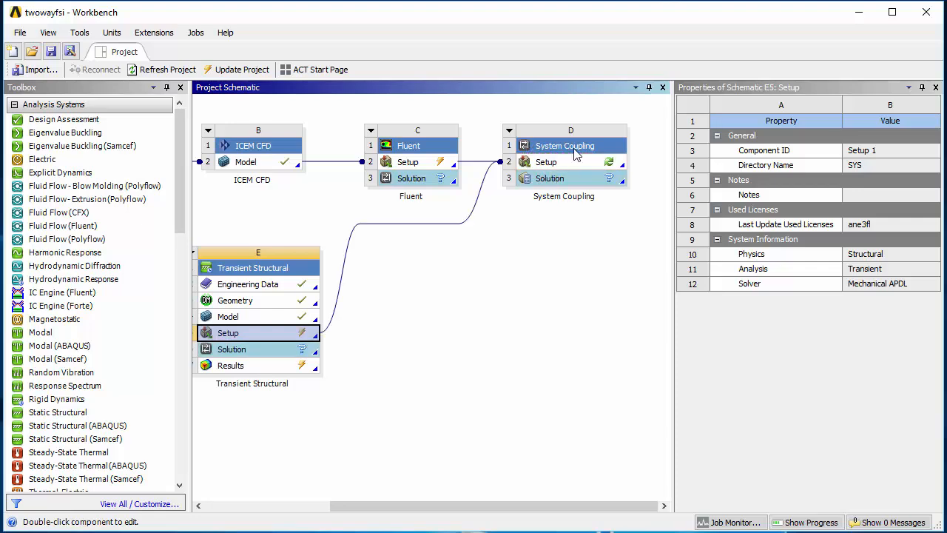
Step: Update the Setup components of both the Fluent and Transient Structural systems
left_click(413, 164)
right_click(412, 164)
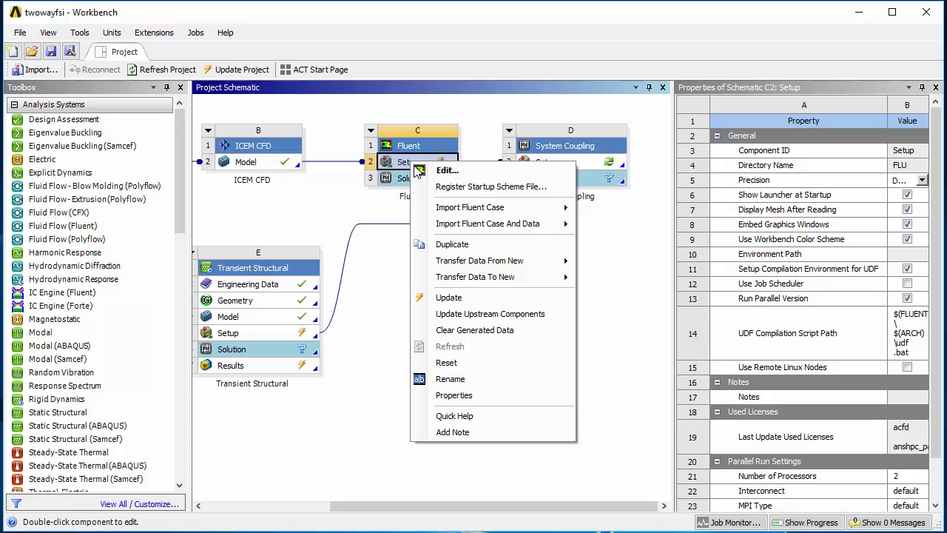
left_click(451, 296)
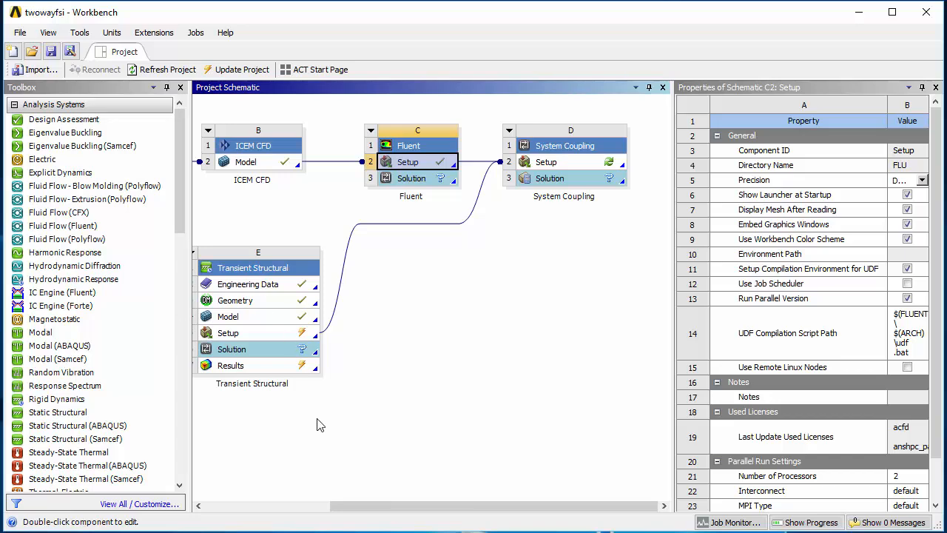
left_click(266, 333)
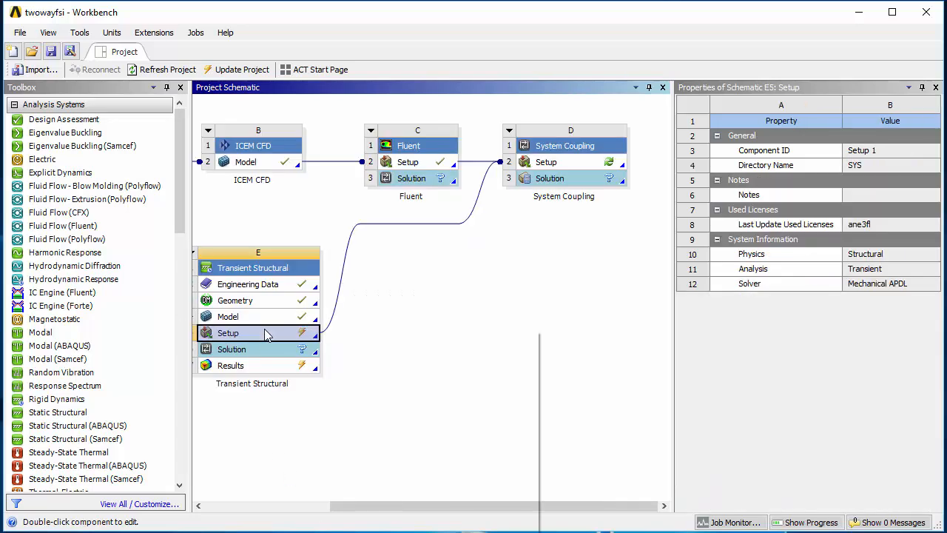
right_click(267, 333)
left_click(294, 433)
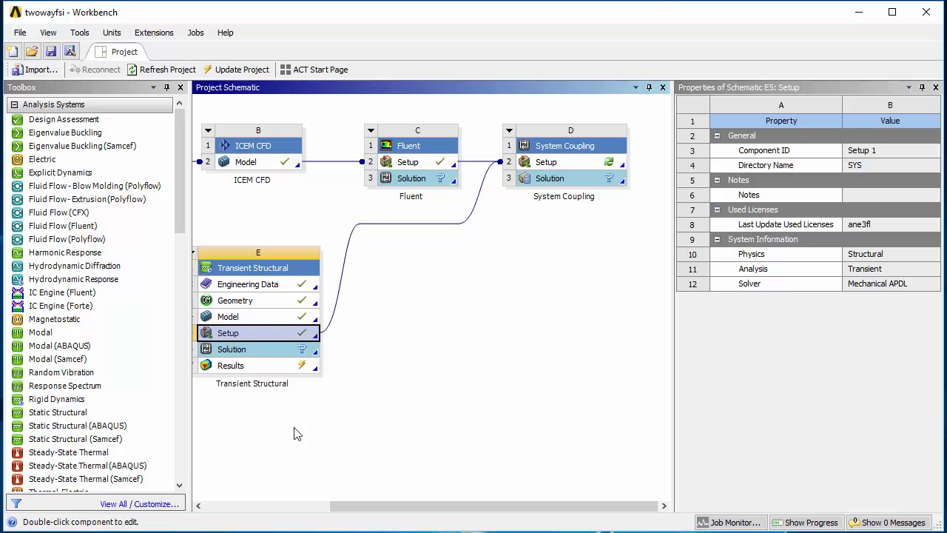
Step: Open the System Coupling Setup with the upstream data re-read, and display all properties of its Analysis Settings
double_click(561, 164)
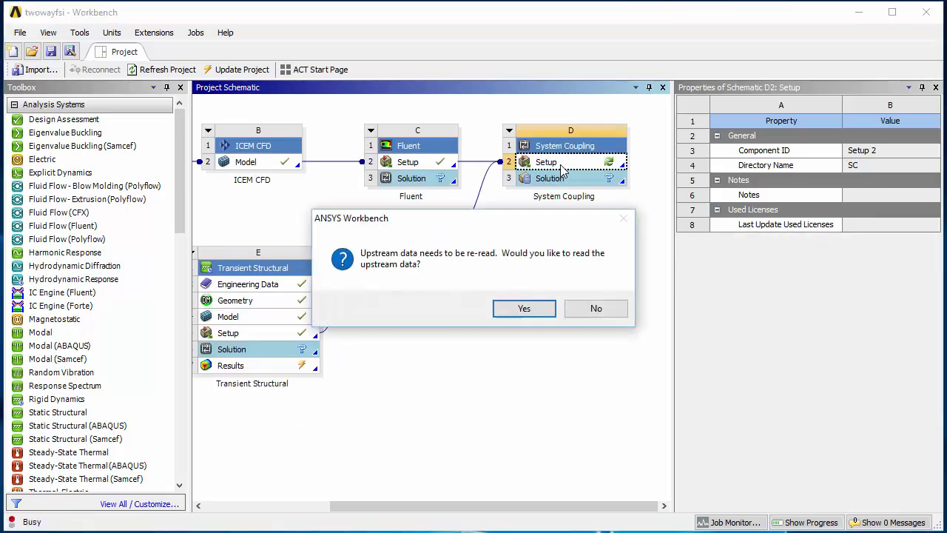
left_click(505, 310)
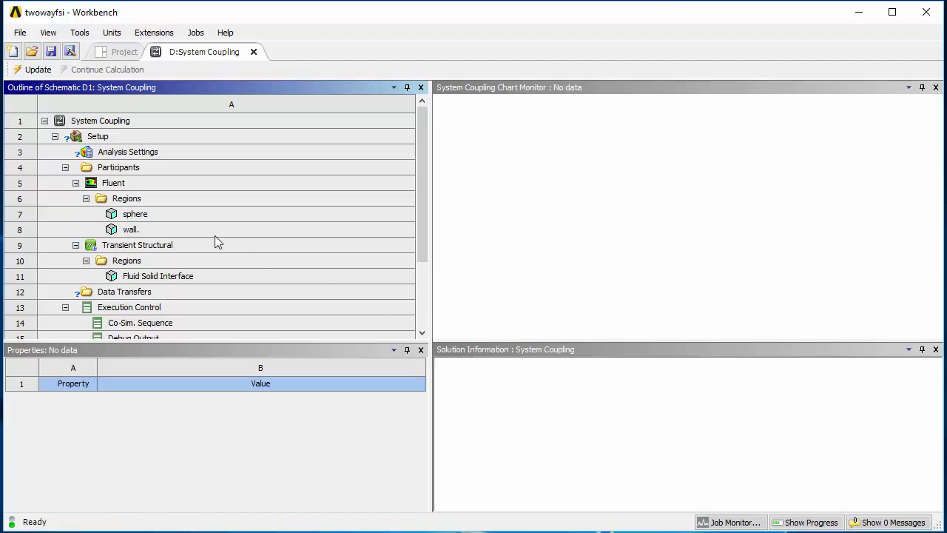
left_click(140, 154)
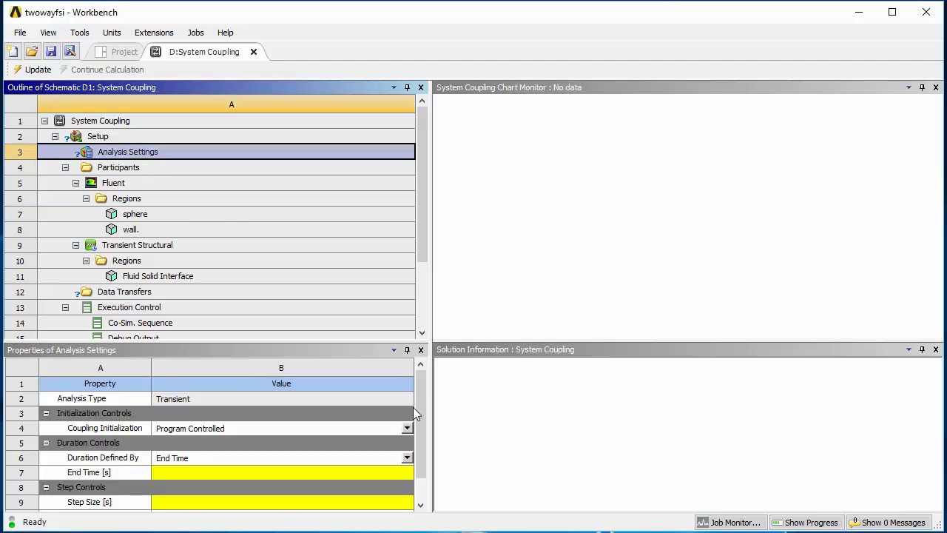
left_click_drag(381, 343, 377, 304)
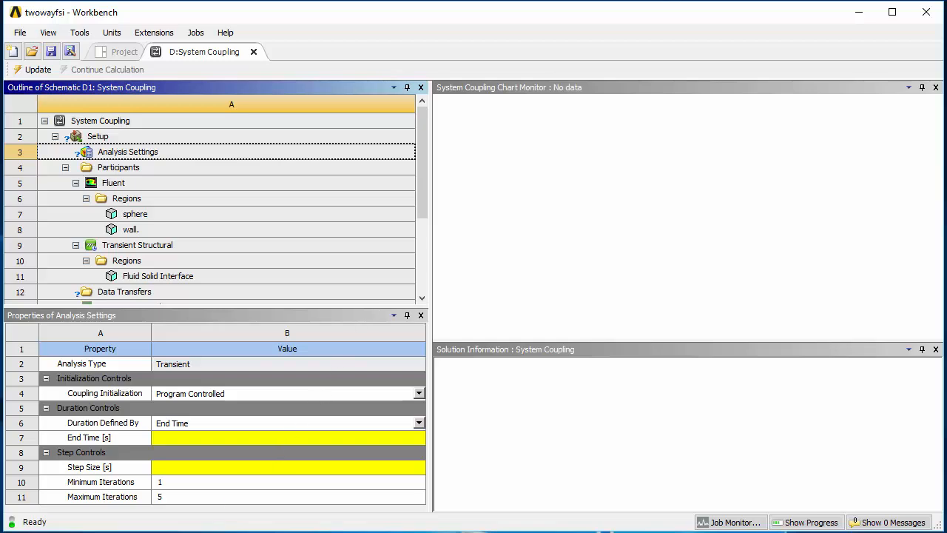
Step: Set the coupling analysis end time to 20 s and the step size to 0.2 s
key("alt+Tab")
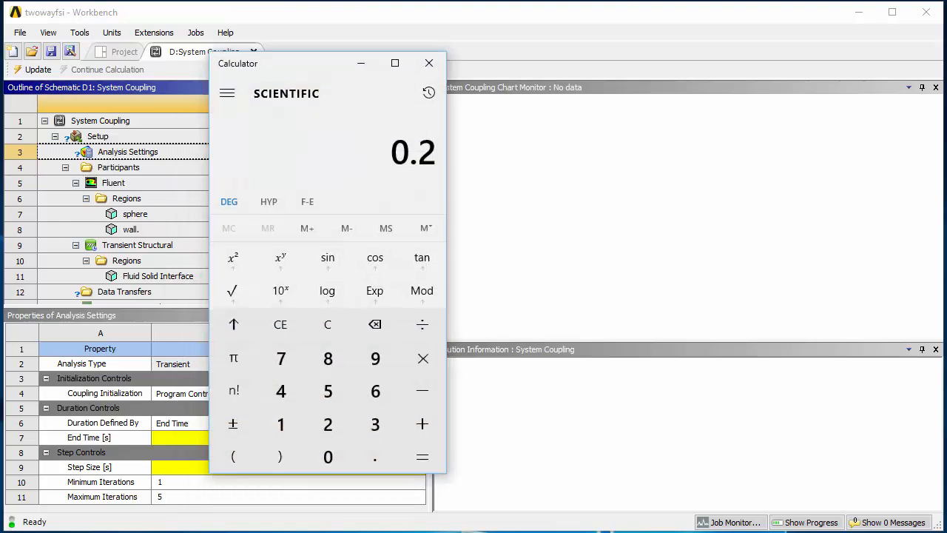
key("alt+Tab")
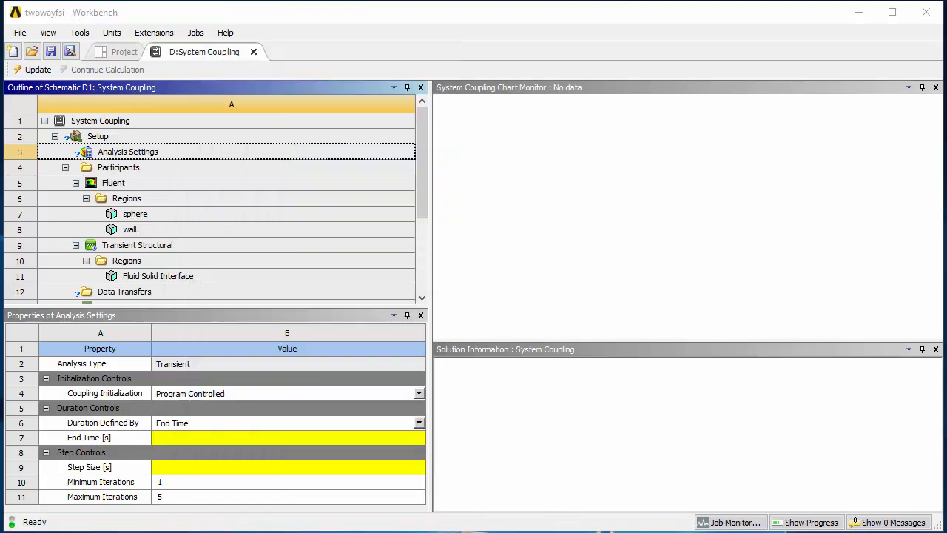
left_click(176, 437)
left_click(176, 437)
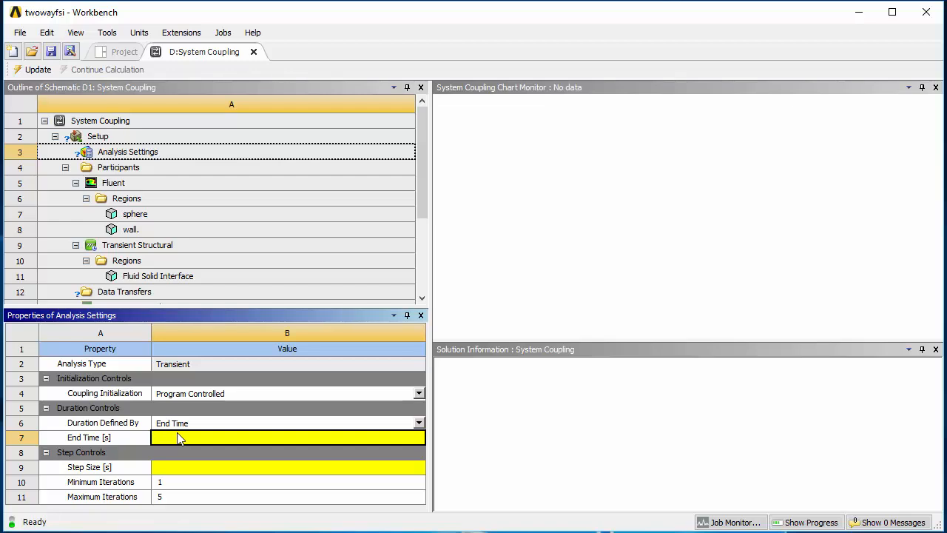
type("20")
key("Return")
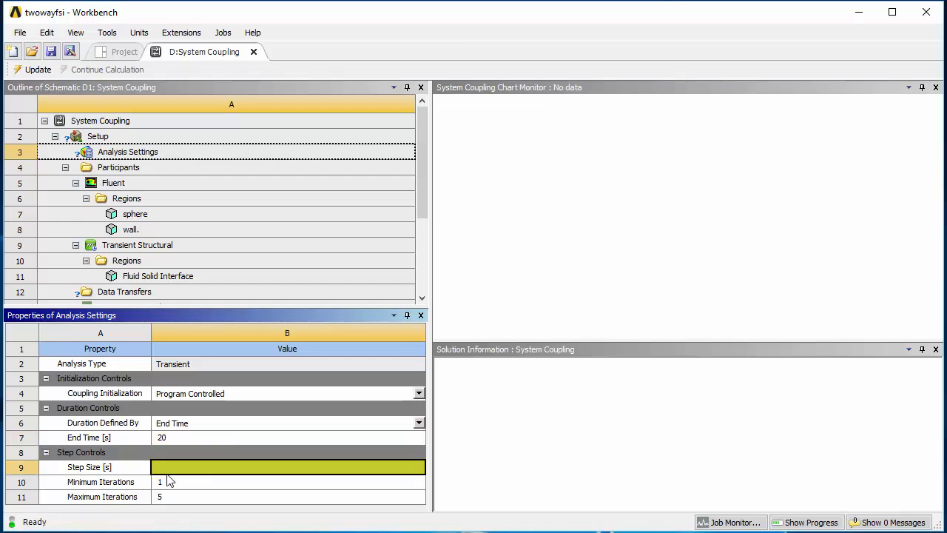
type("0.2")
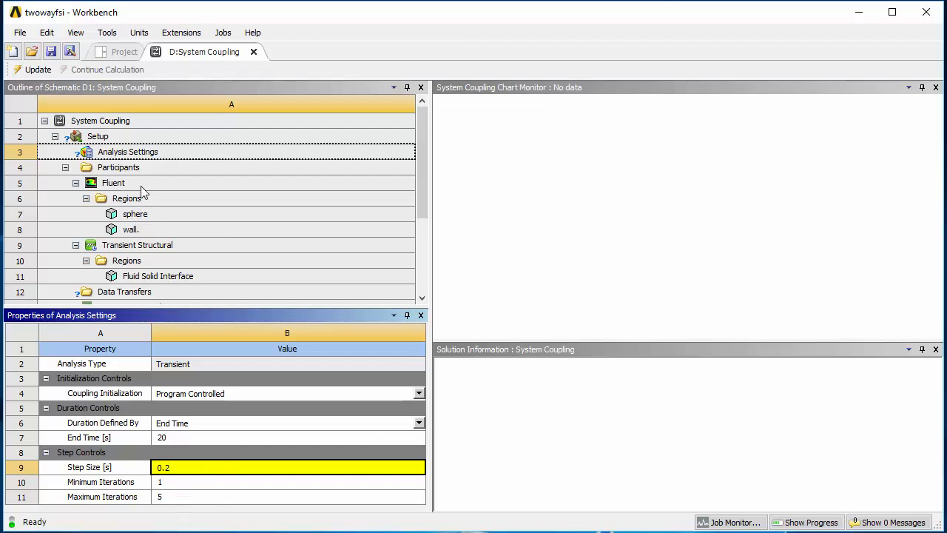
left_click(196, 437)
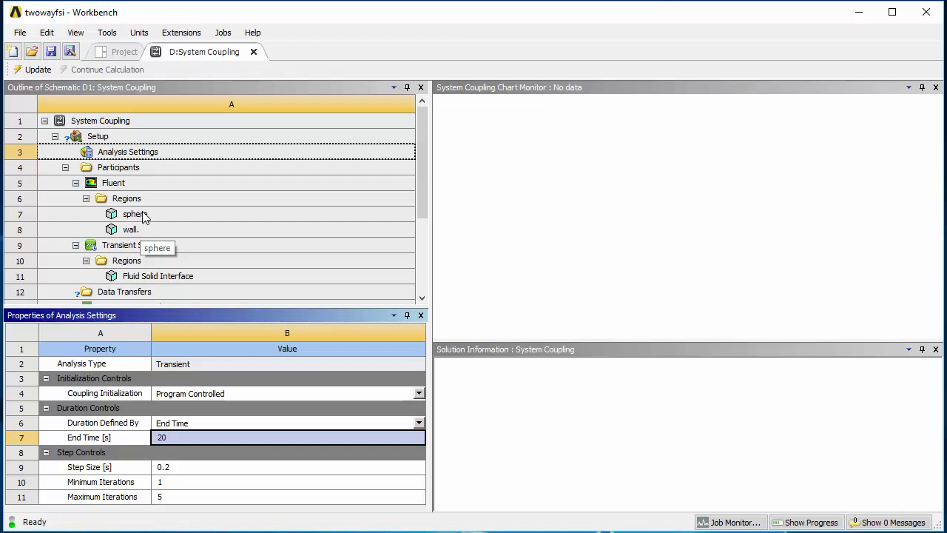
Step: Create the data transfers between Fluent's sphere region and the Transient Structural Fluid Solid Interface region
left_click(149, 213)
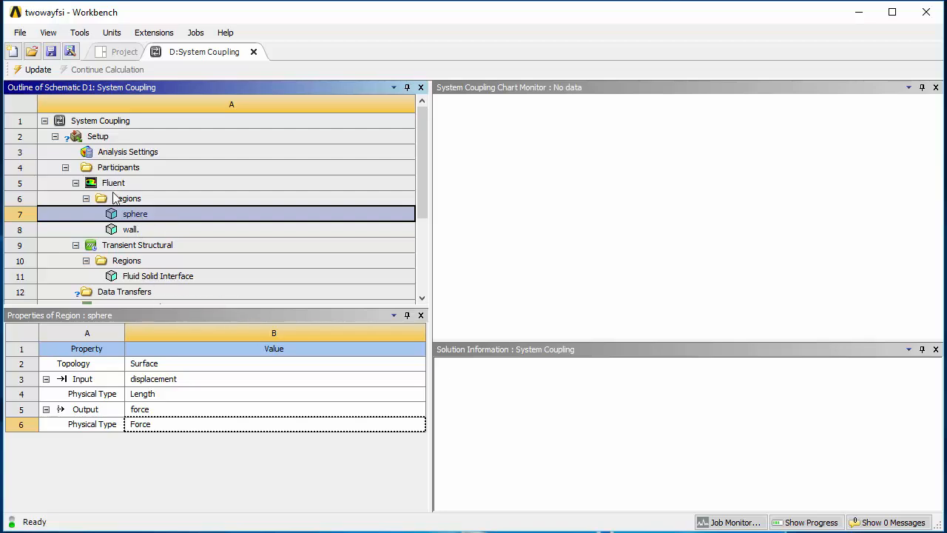
left_click(137, 276, "ctrl")
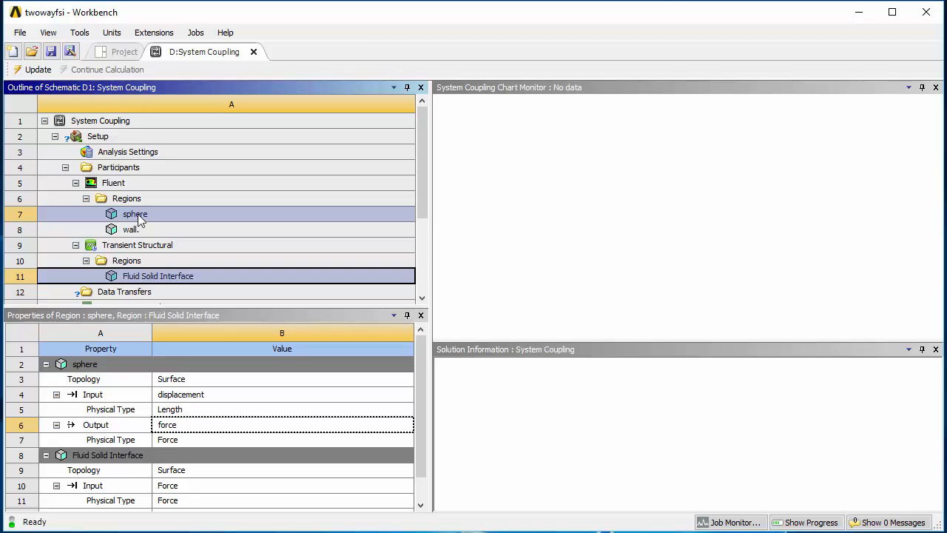
right_click(147, 285)
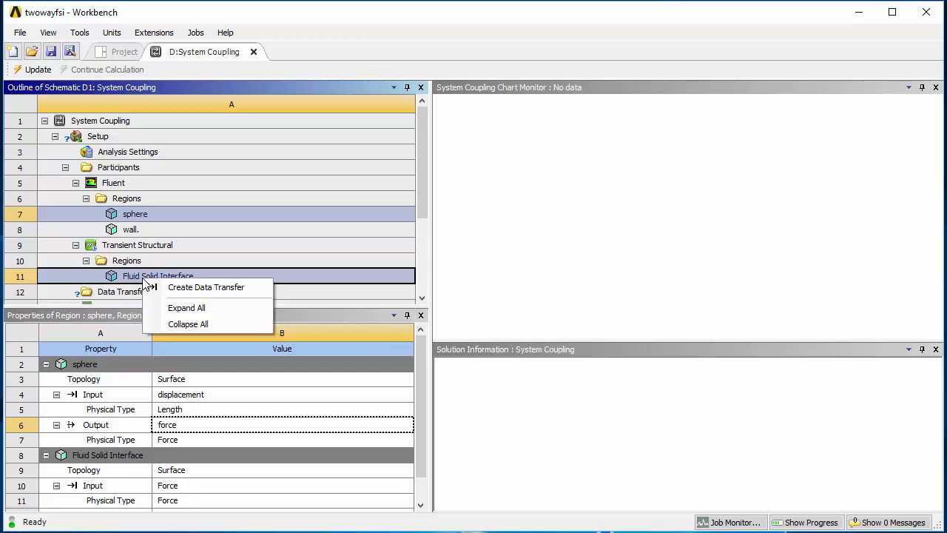
left_click(206, 288)
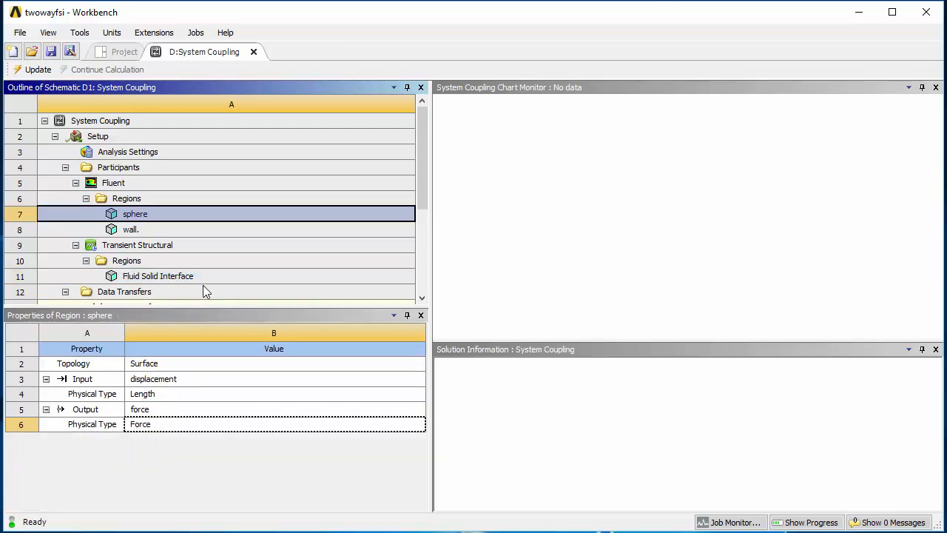
Step: Review the source and target settings of both data transfers and the Solution entries in the coupling outline
left_click_drag(424, 181, 422, 251)
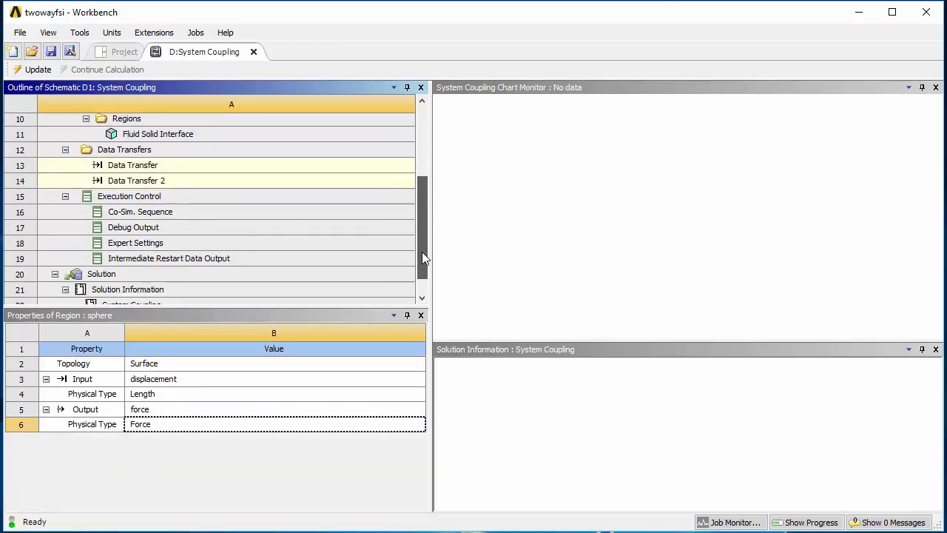
left_click(151, 170)
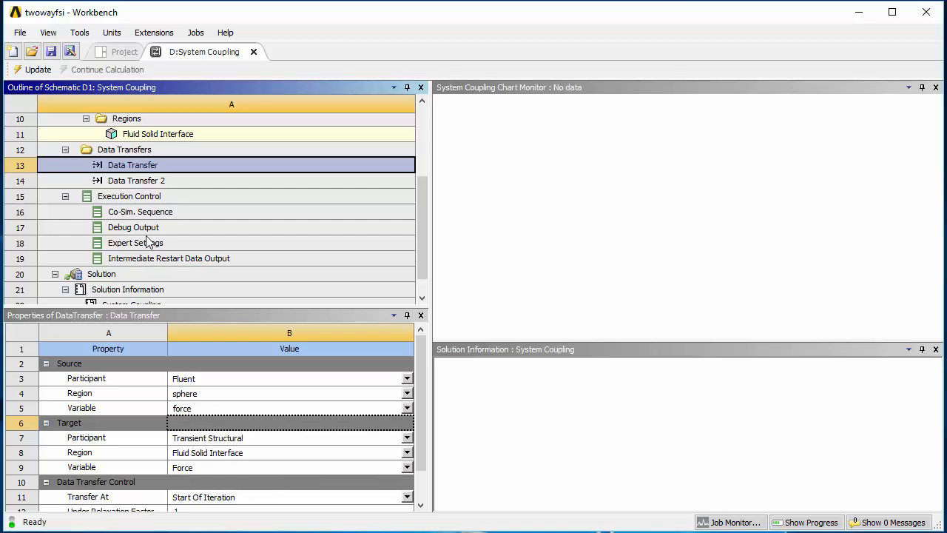
left_click(145, 180)
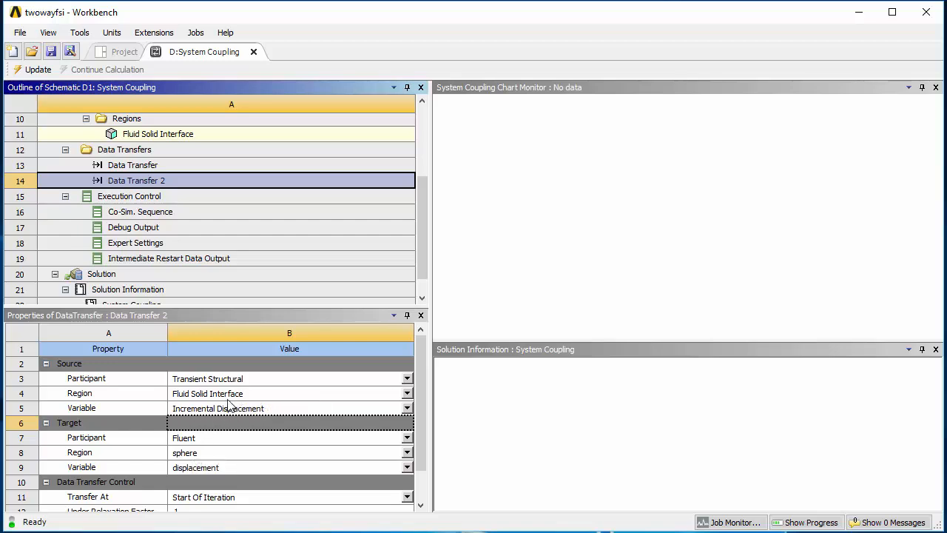
left_click_drag(423, 221, 427, 252)
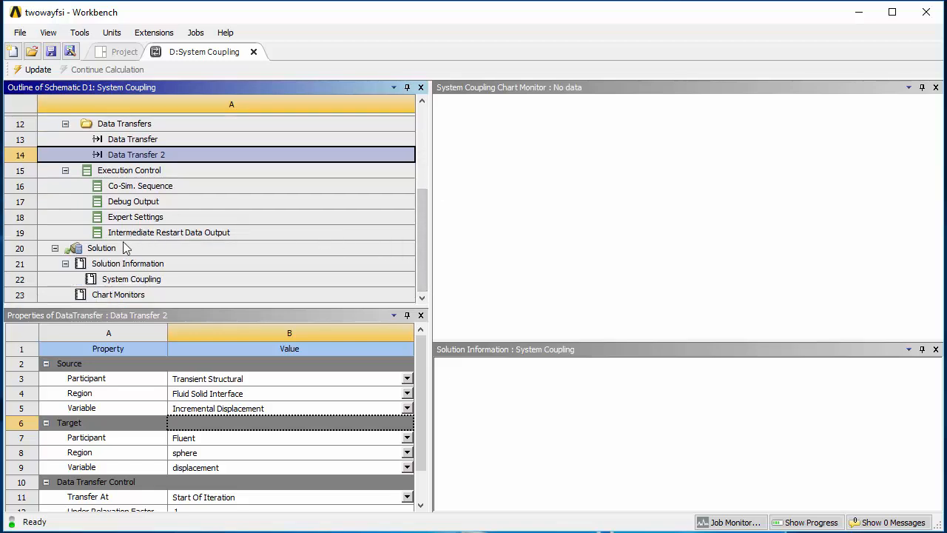
left_click(111, 247)
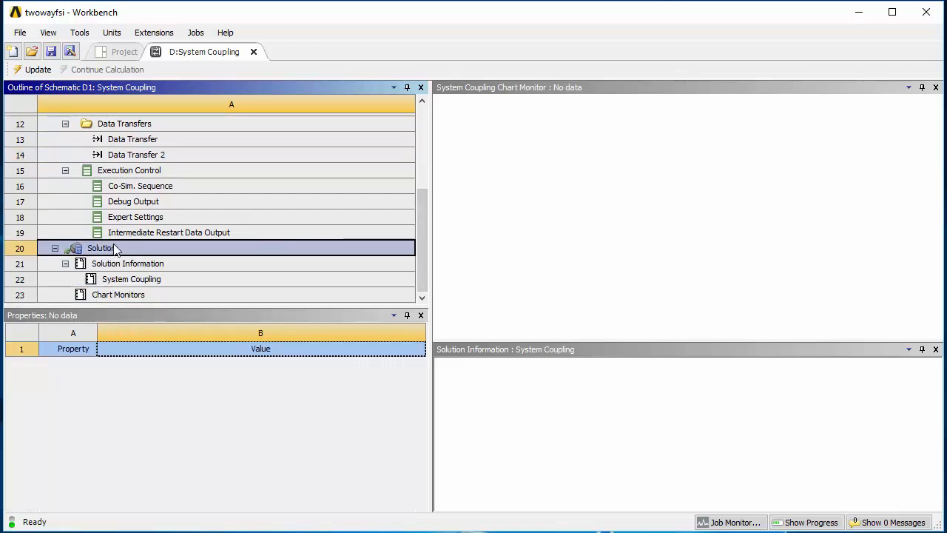
left_click(133, 263)
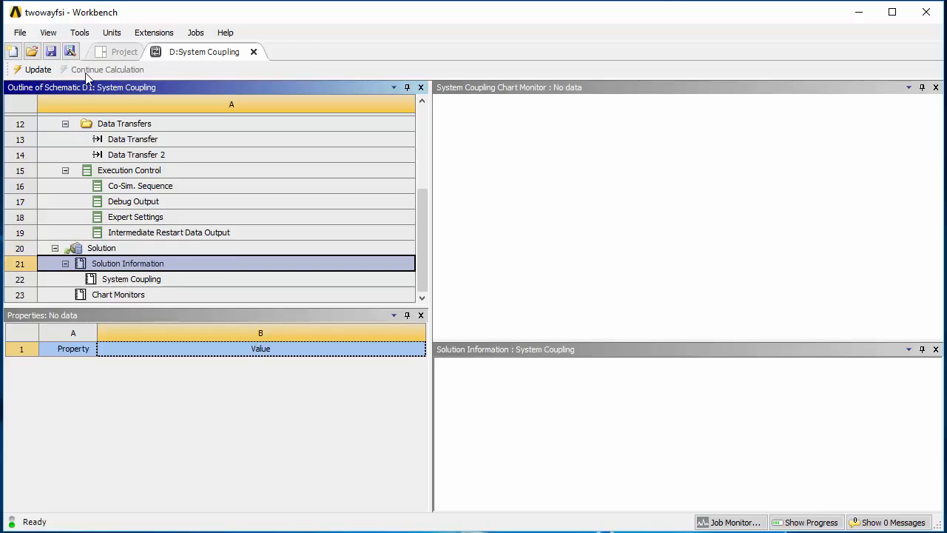
left_click_drag(420, 229, 418, 138)
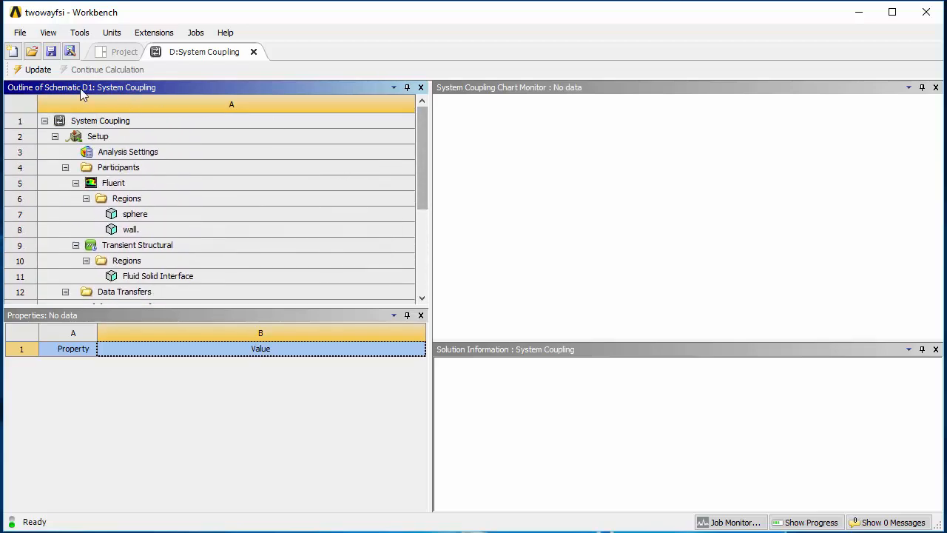
Step: Run the System Coupling update and enlarge the Solution Information area to follow the coupled calculation
left_click(33, 73)
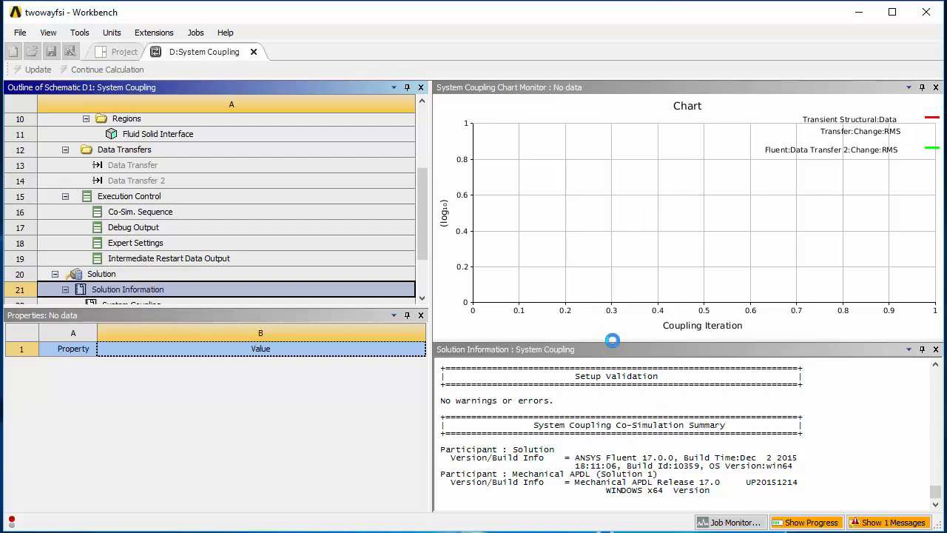
left_click_drag(612, 341, 617, 192)
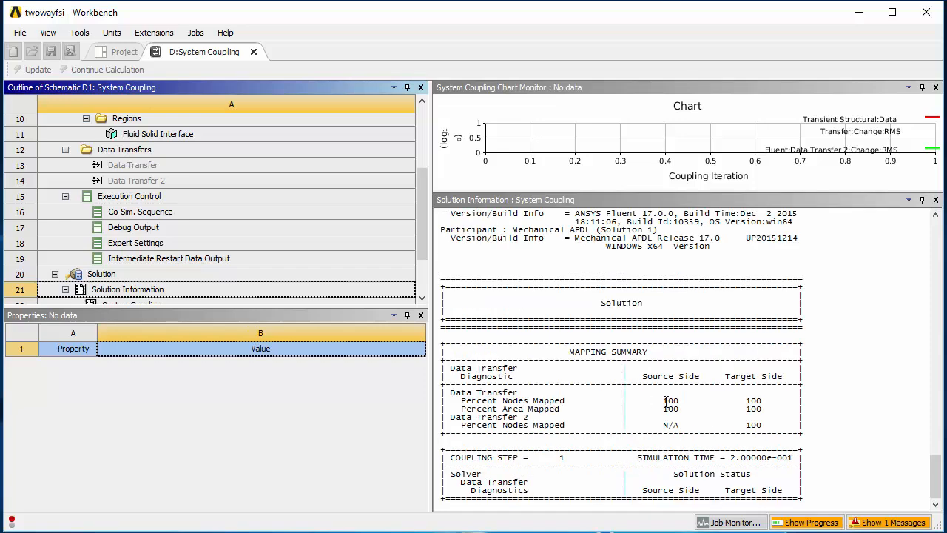
Step: Examine the source-side and target-side mapping percentages of both data transfers in the Mapping Summary
left_click_drag(665, 404, 774, 424)
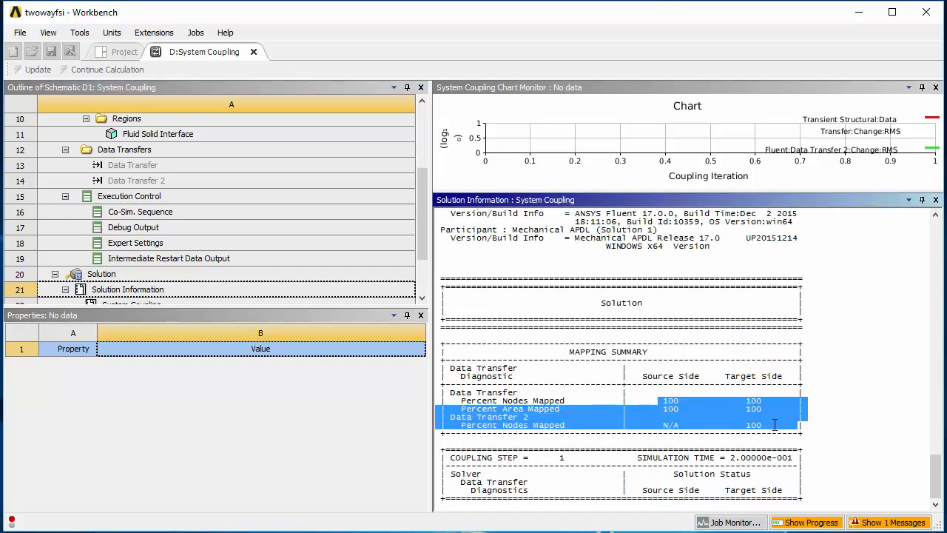
left_click(773, 402)
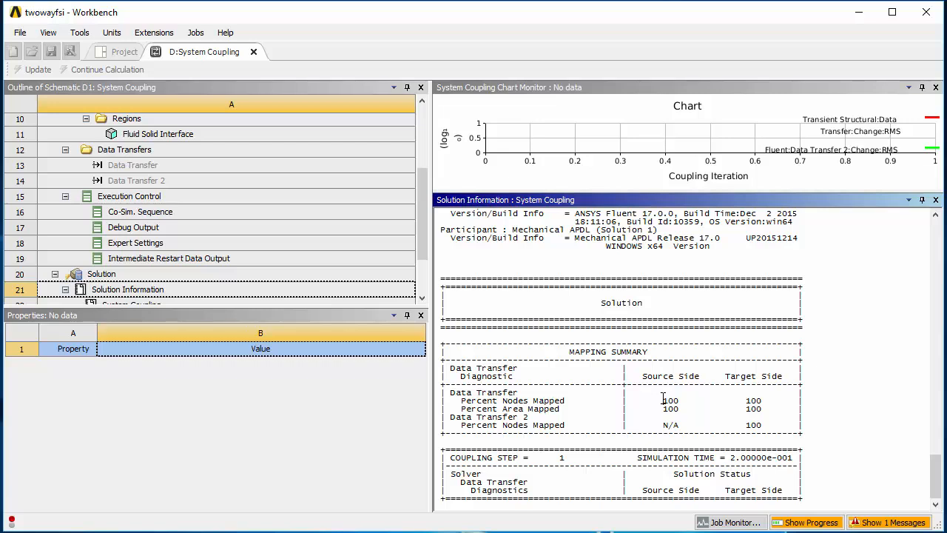
left_click_drag(664, 400, 770, 428)
left_click(699, 420)
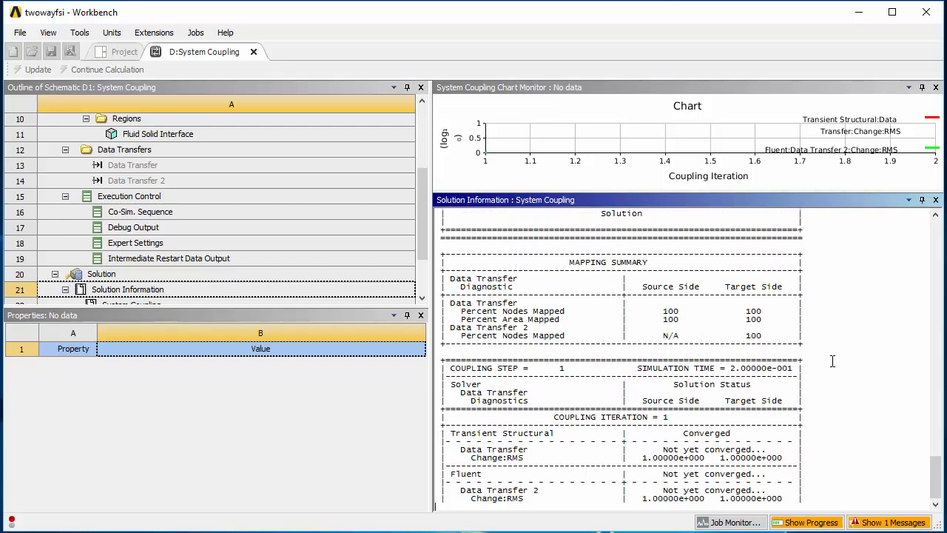
Step: Review the Fluent and Transient Structural solver output and look back over the setup entries in the coupling outline
left_click_drag(421, 226, 421, 259)
left_click(118, 248)
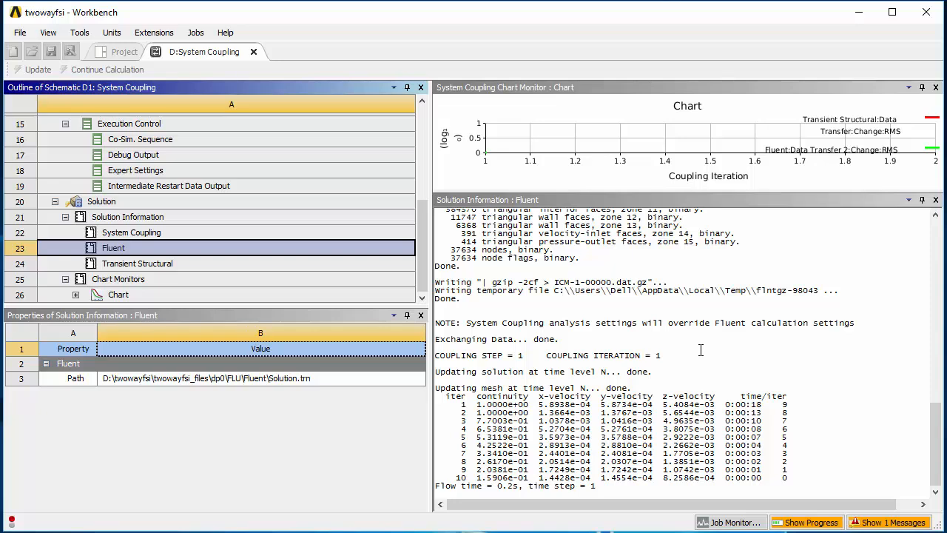
left_click(148, 264)
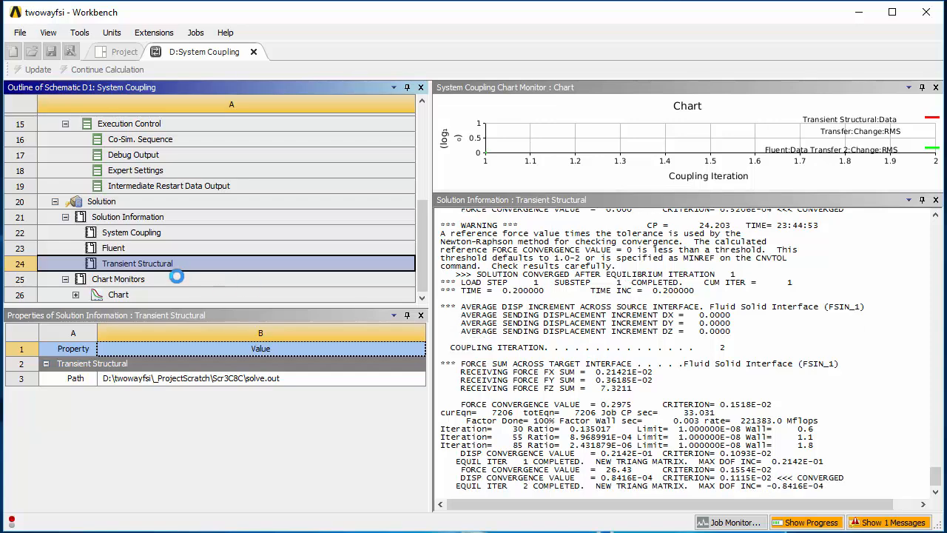
left_click(126, 249)
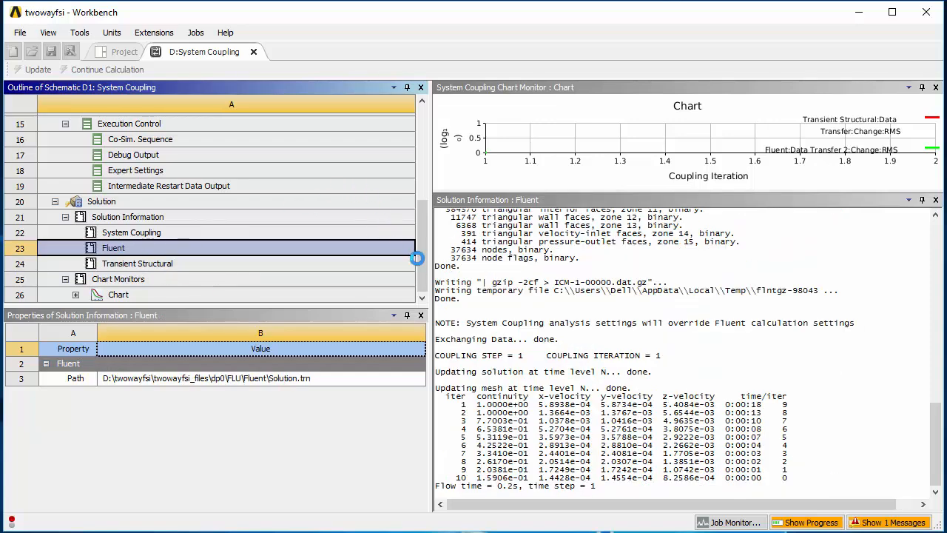
left_click_drag(420, 254, 438, 215)
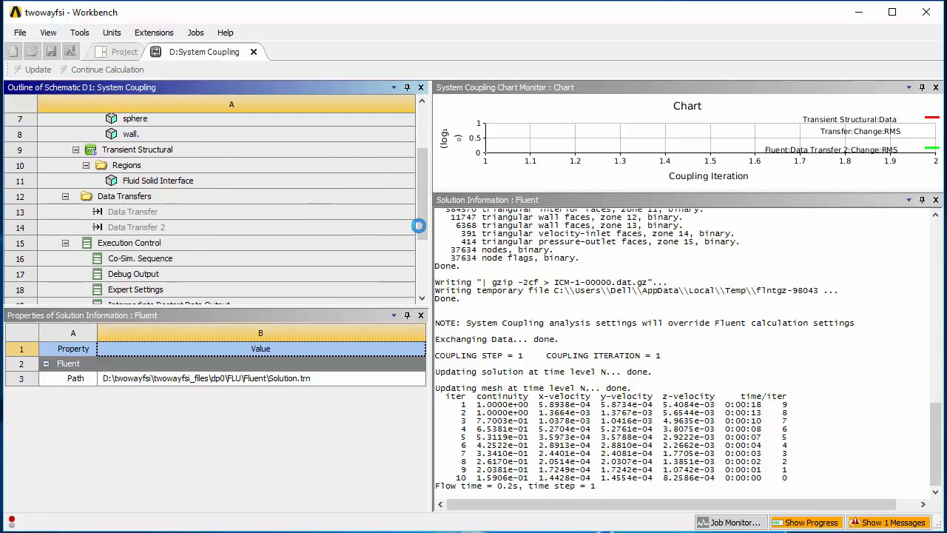
left_click_drag(426, 224, 426, 173)
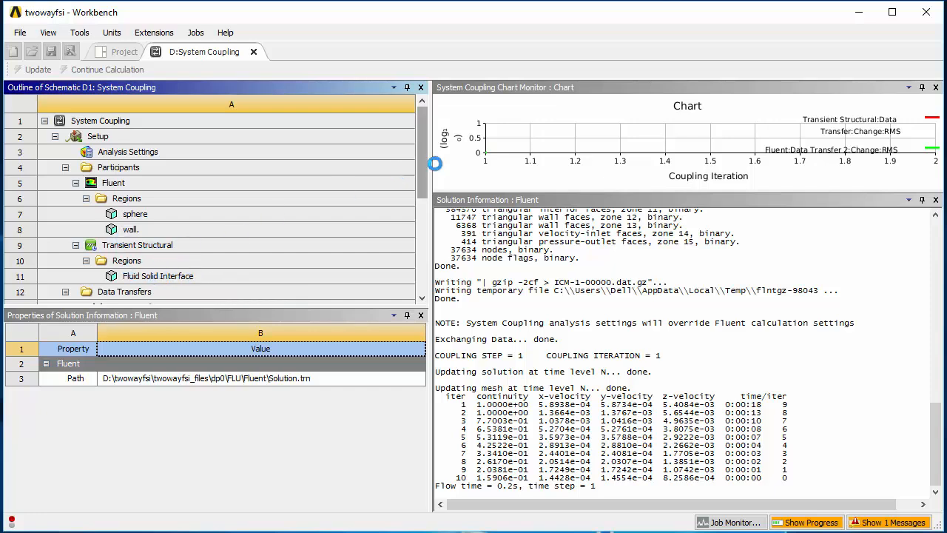
Step: Compare the Transient Structural, System Coupling and Fluent solution logs and check which actions are offered for the Solution Information entries
left_click_drag(421, 159, 423, 278)
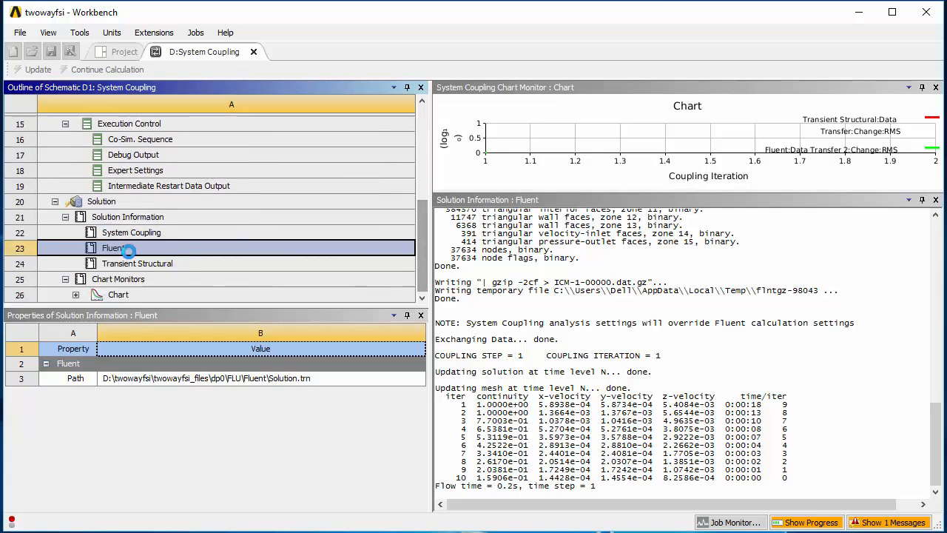
left_click(130, 262)
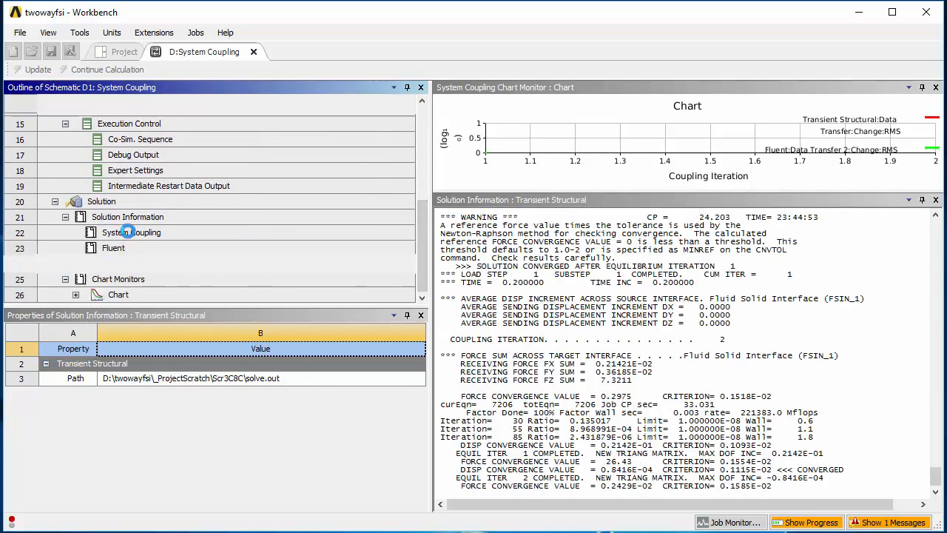
left_click(128, 232)
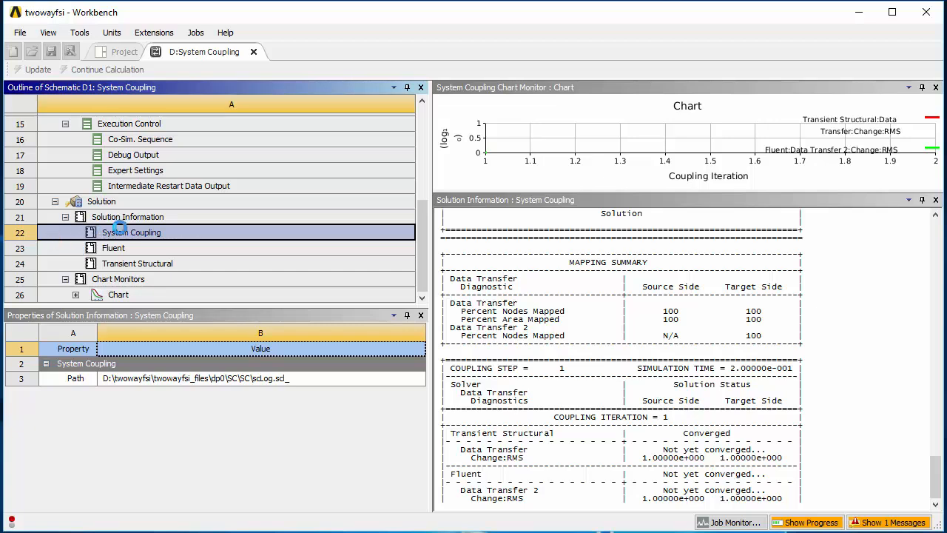
right_click(121, 222)
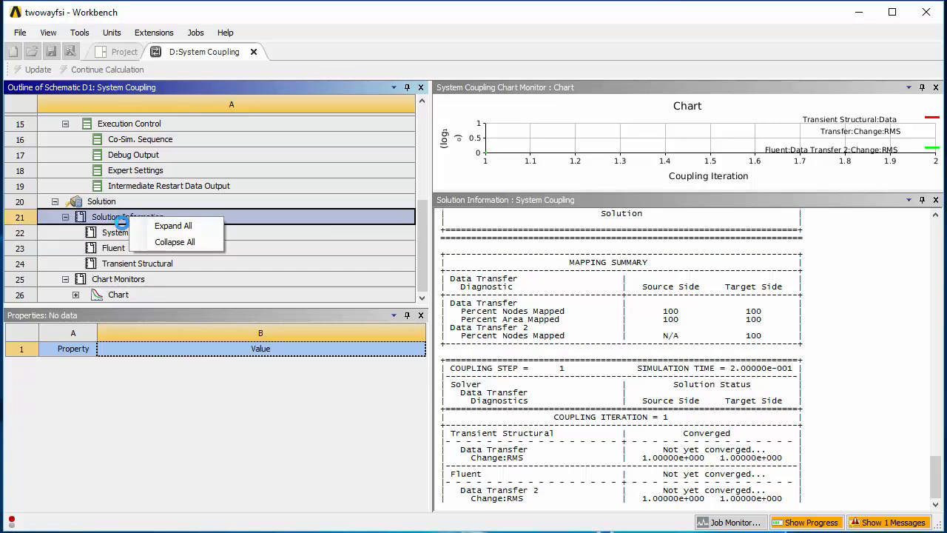
left_click(121, 232)
right_click(120, 233)
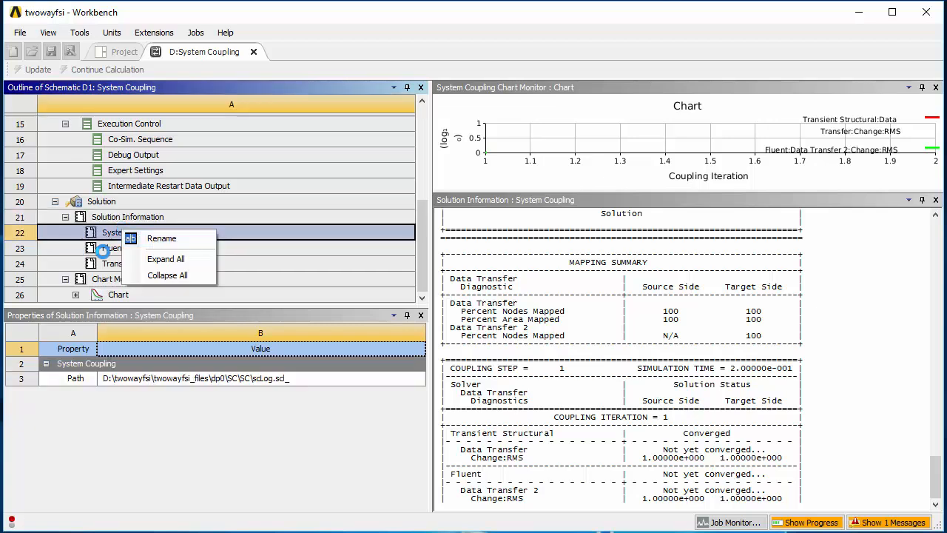
left_click(103, 248)
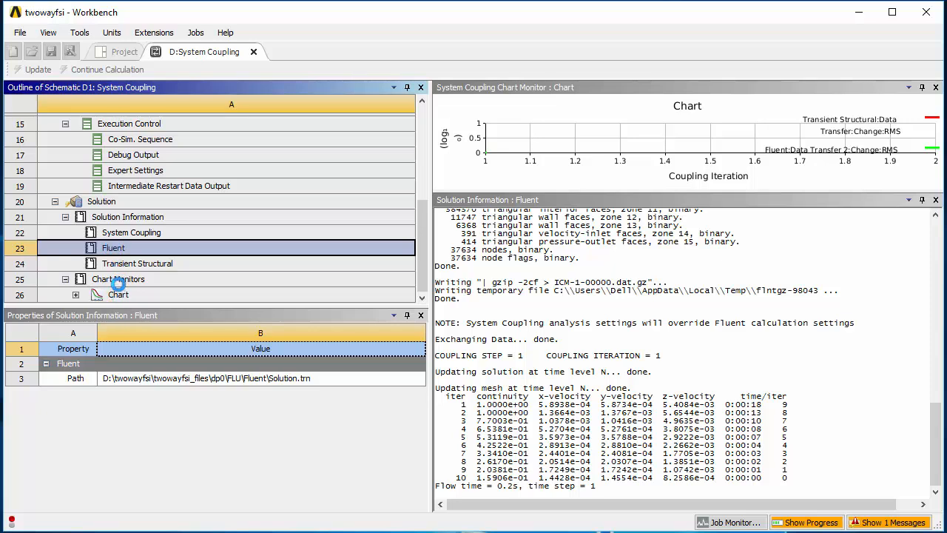
Step: Inspect the convergence chart's axis properties, enlarge the outline area and expand the chart to view its Transient Structural data transfer variable
left_click(118, 279)
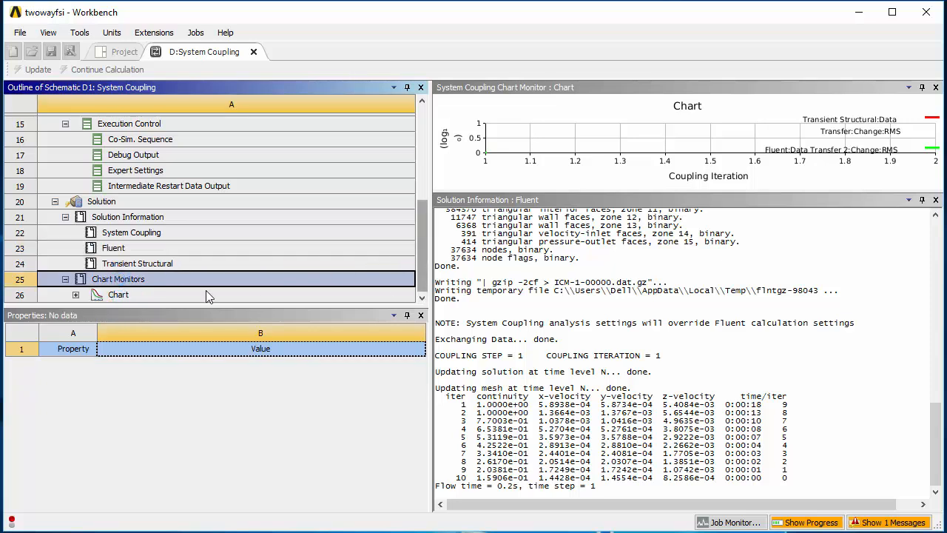
left_click(119, 294)
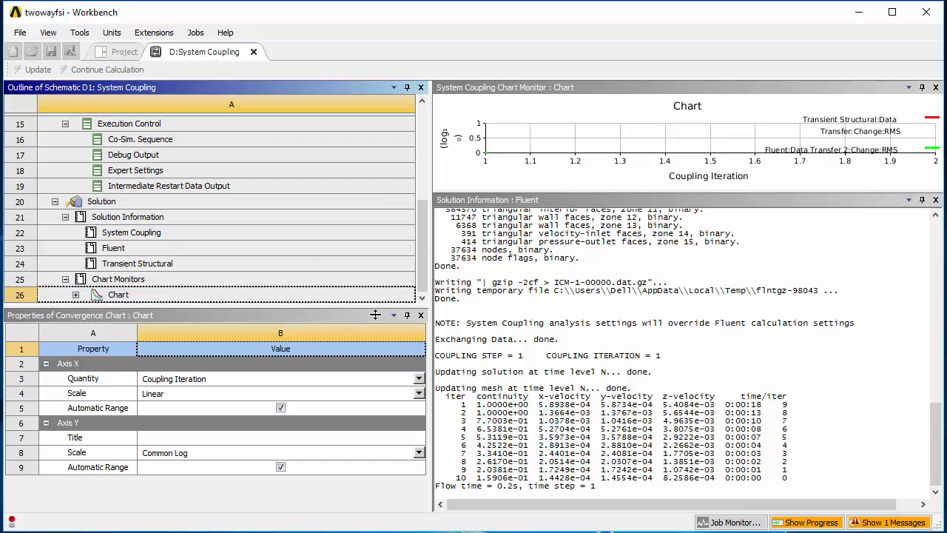
left_click_drag(376, 306, 374, 357)
left_click(77, 346)
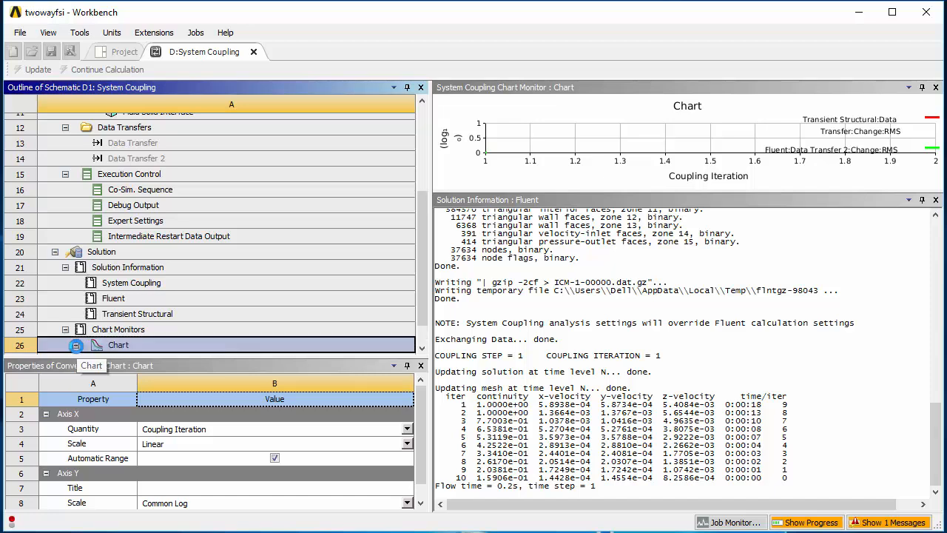
scroll(423, 308, "down", 1)
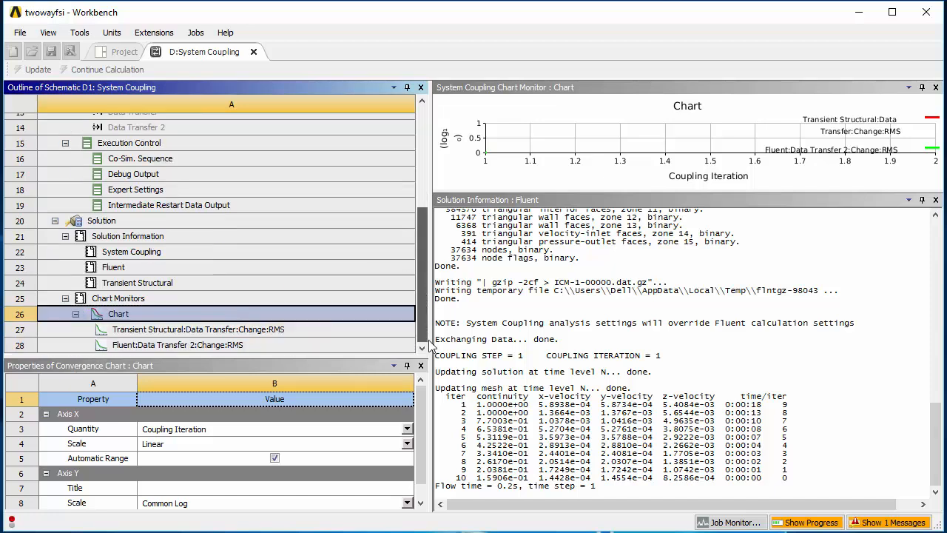
left_click(235, 330)
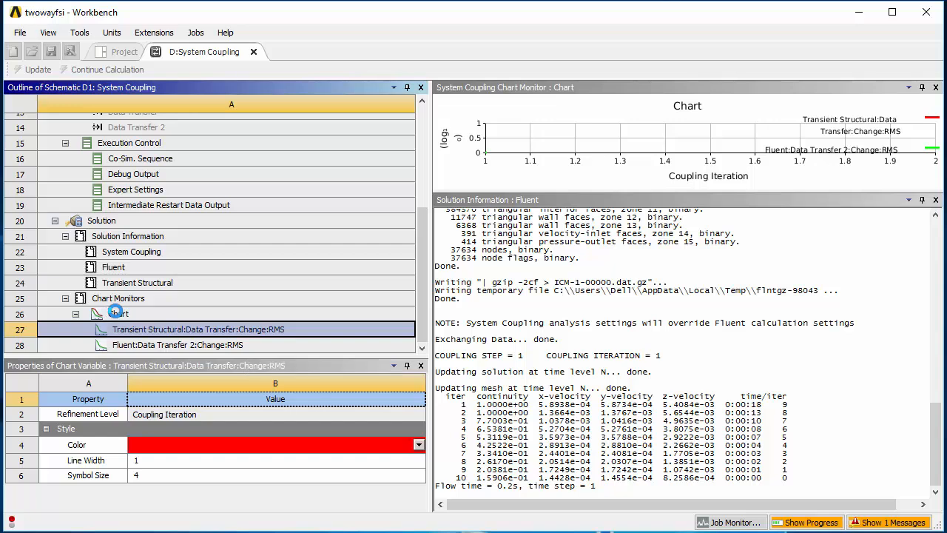
Step: Add the Fluent x-velocity variable to the convergence chart and enlarge the chart monitor area
left_click(116, 313)
right_click(116, 313)
mouse_move(178, 325)
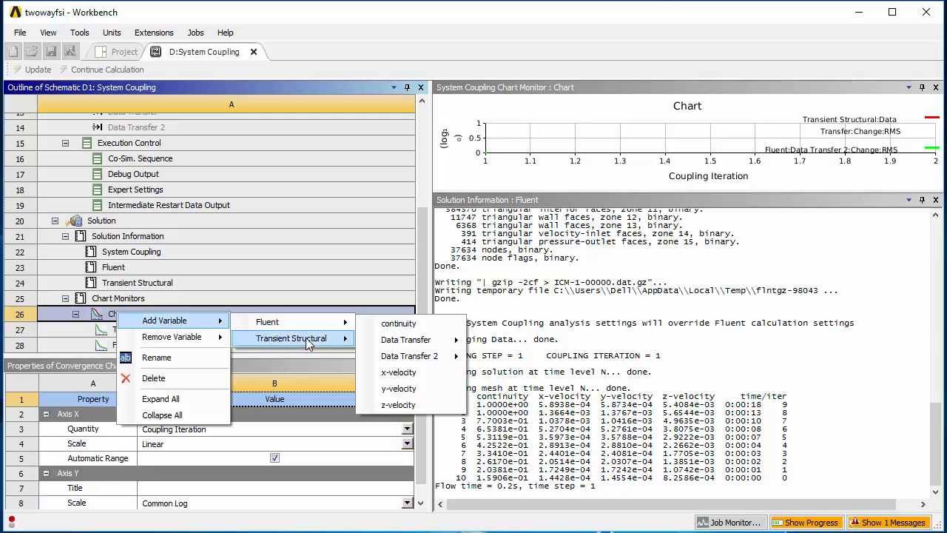
mouse_move(309, 343)
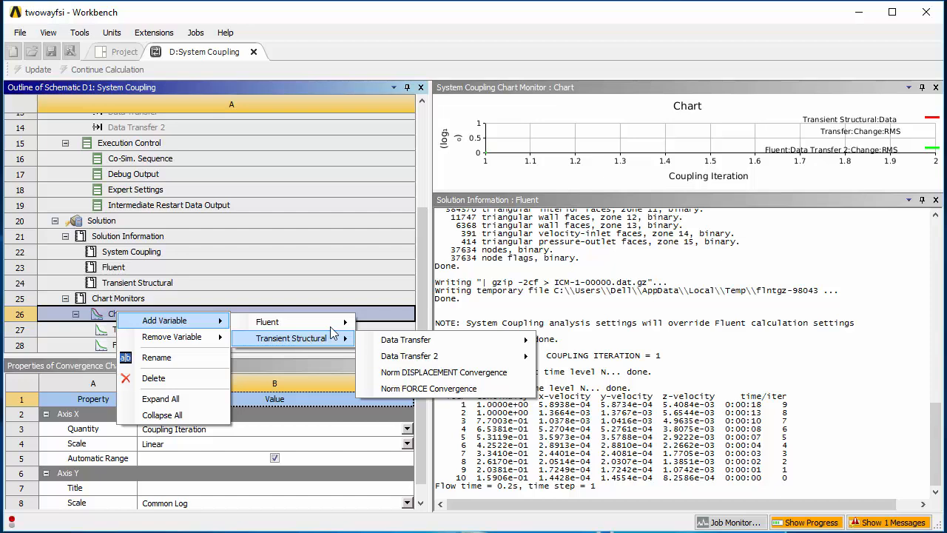
mouse_move(347, 323)
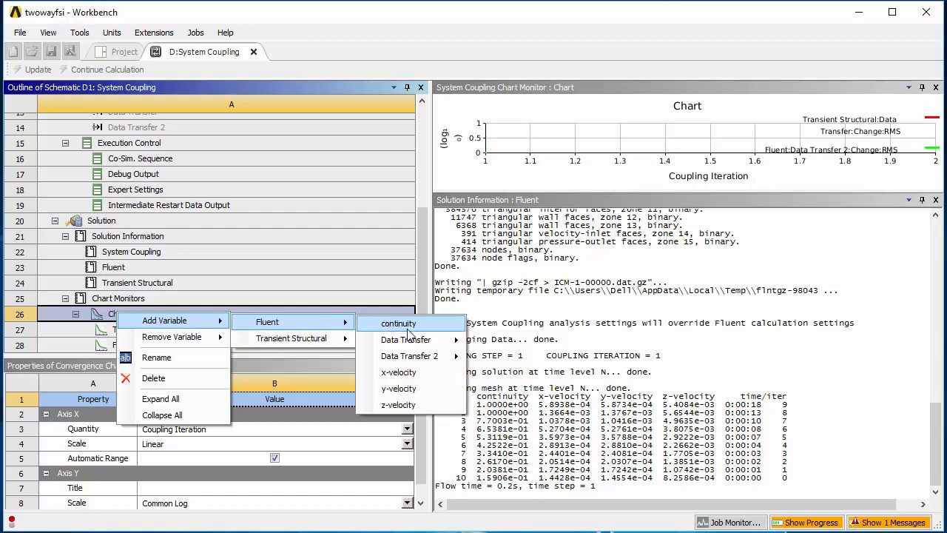
left_click(403, 372)
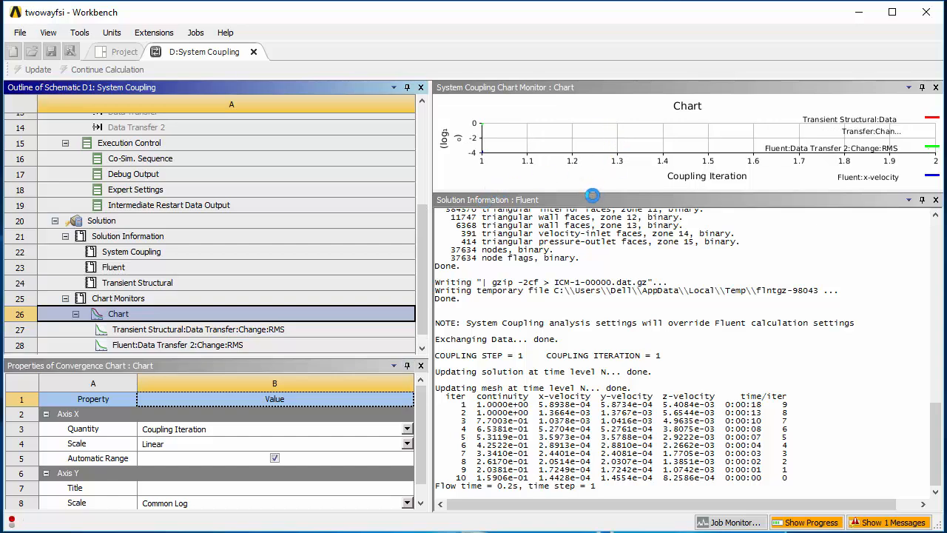
left_click_drag(598, 190, 598, 404)
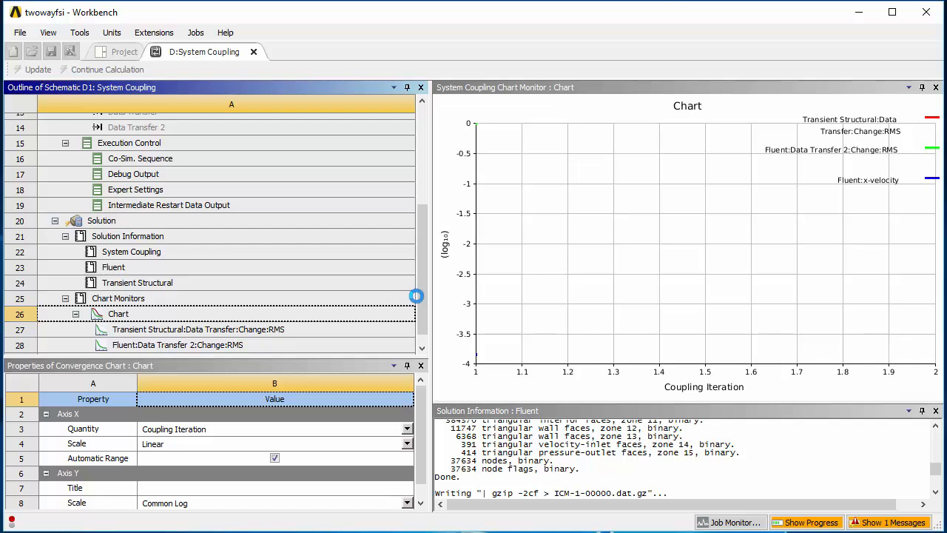
scroll(420, 296, "down", 1)
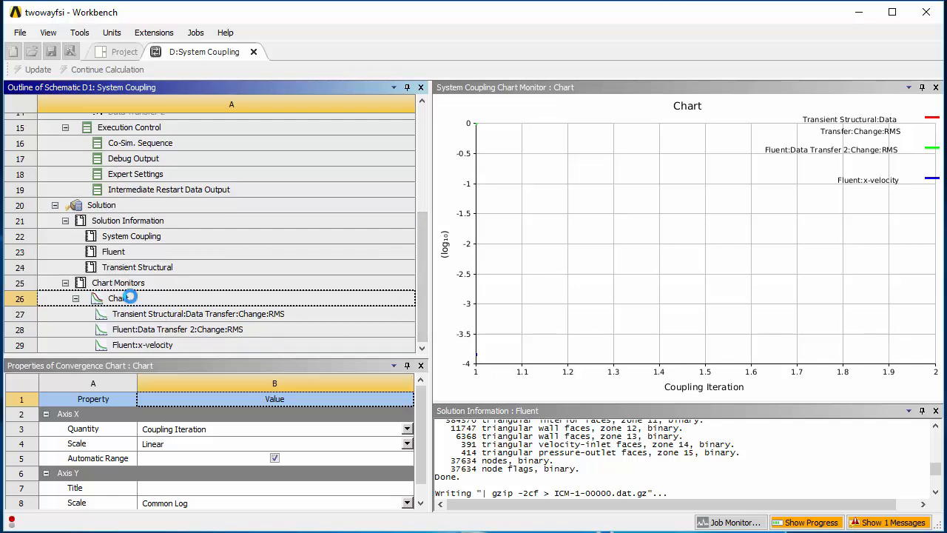
Step: Delete the Fluent:x-velocity variable from the convergence chart
left_click(128, 298)
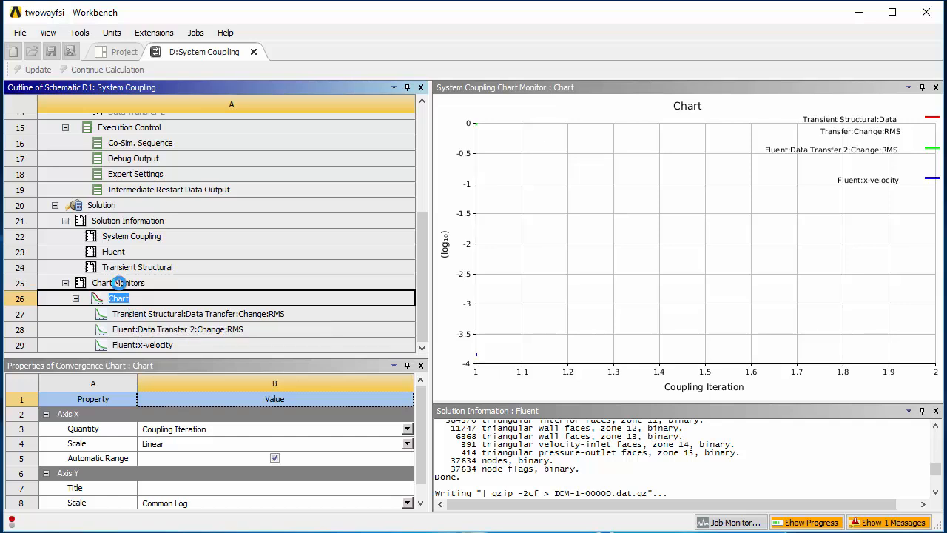
right_click(120, 282)
left_click(132, 345)
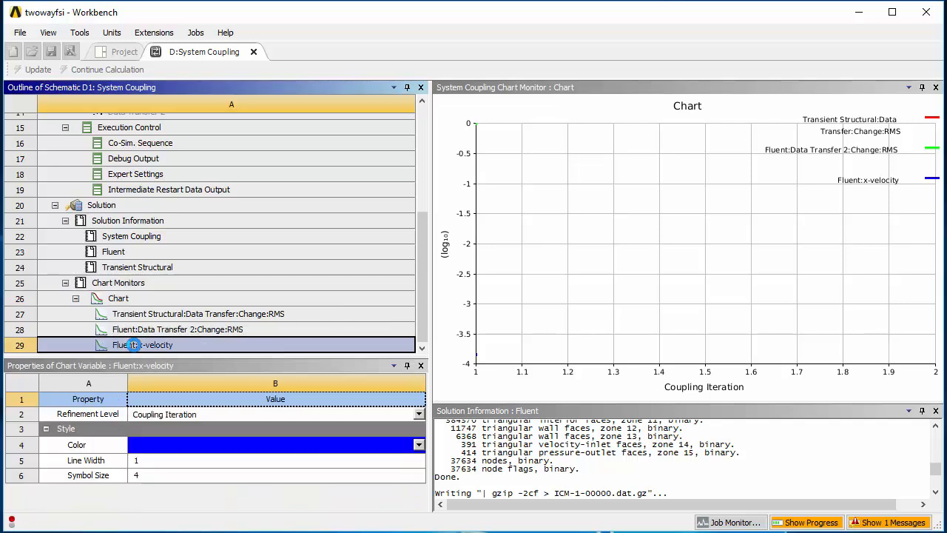
right_click(133, 345)
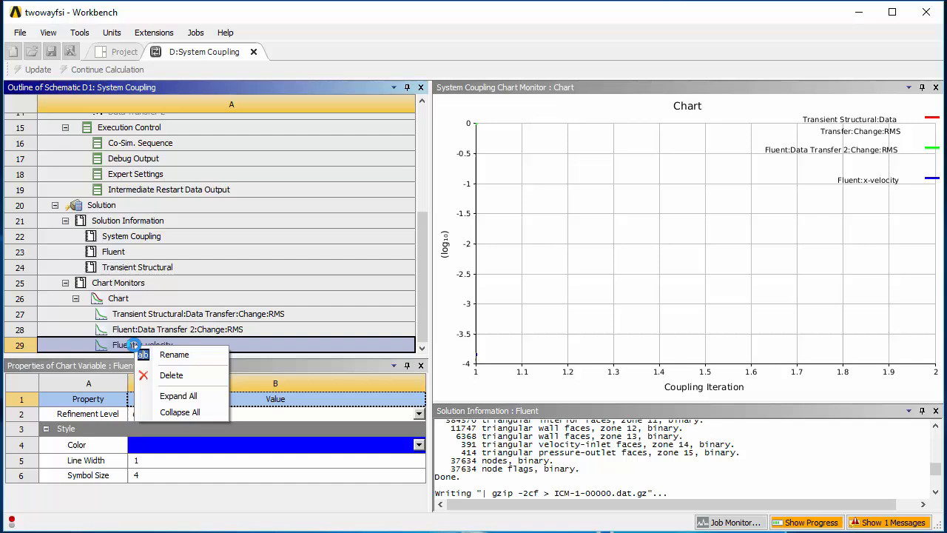
left_click(171, 376)
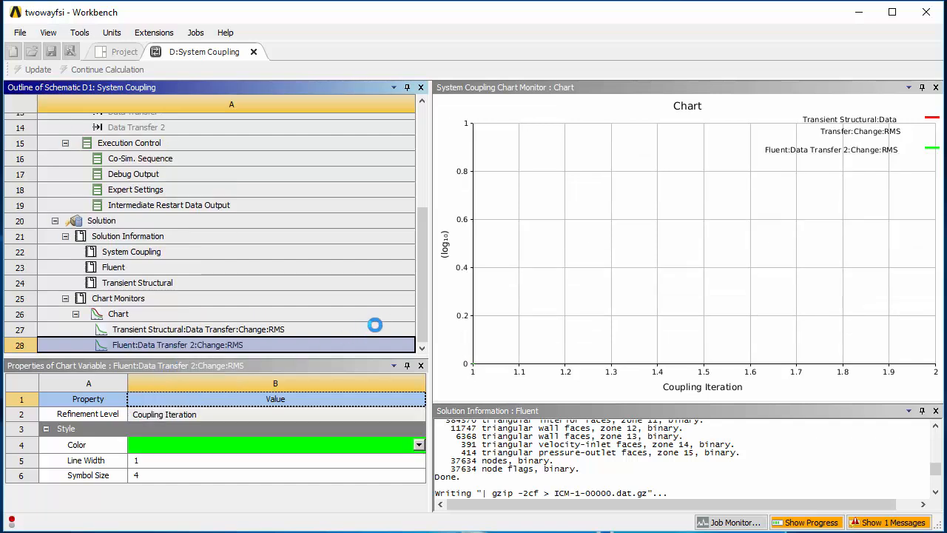
Step: Review the properties of the chart's Transient Structural and Fluent data transfer RMS variables
left_click(122, 330)
left_click(141, 344)
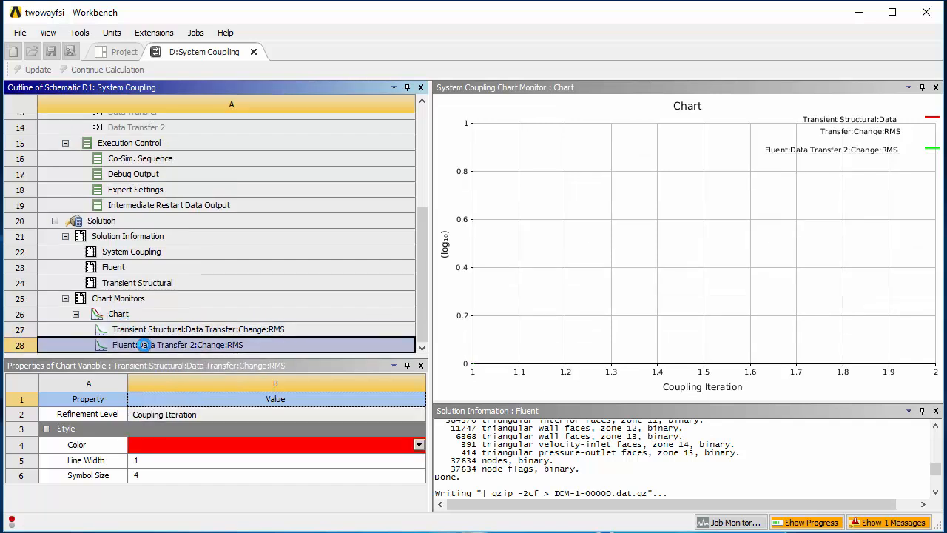
left_click(150, 331)
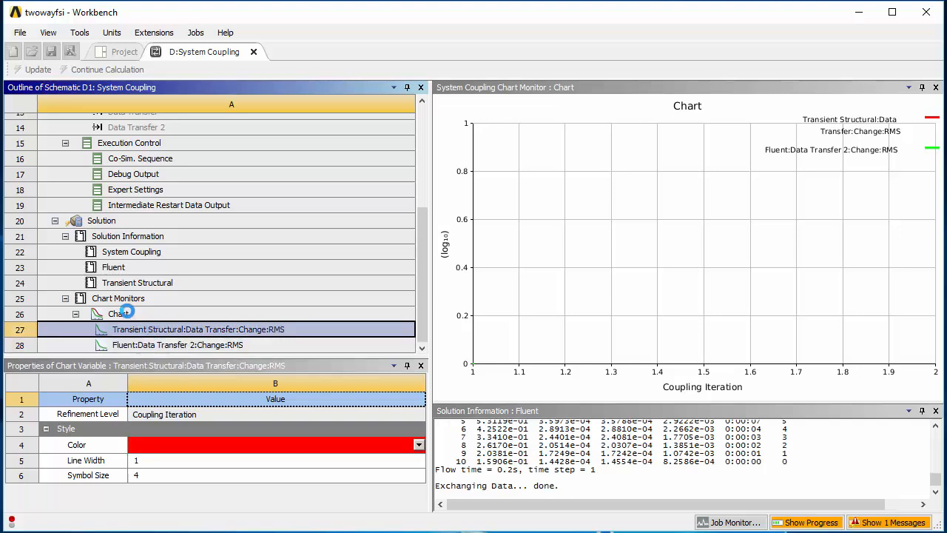
left_click(125, 312)
Step: Show the System Coupling solution log and enlarge the Solution Information area to examine the coupling iterations
left_click(125, 252)
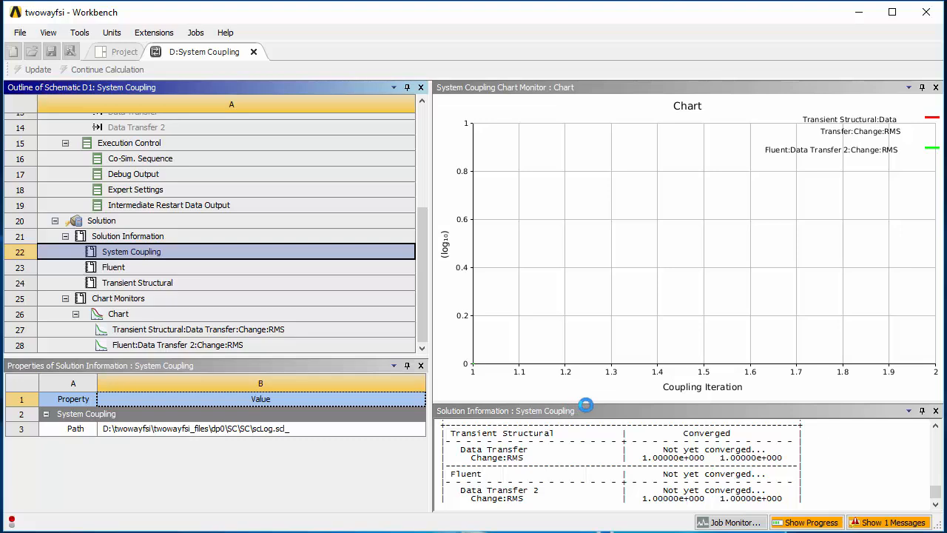
left_click_drag(594, 398, 594, 270)
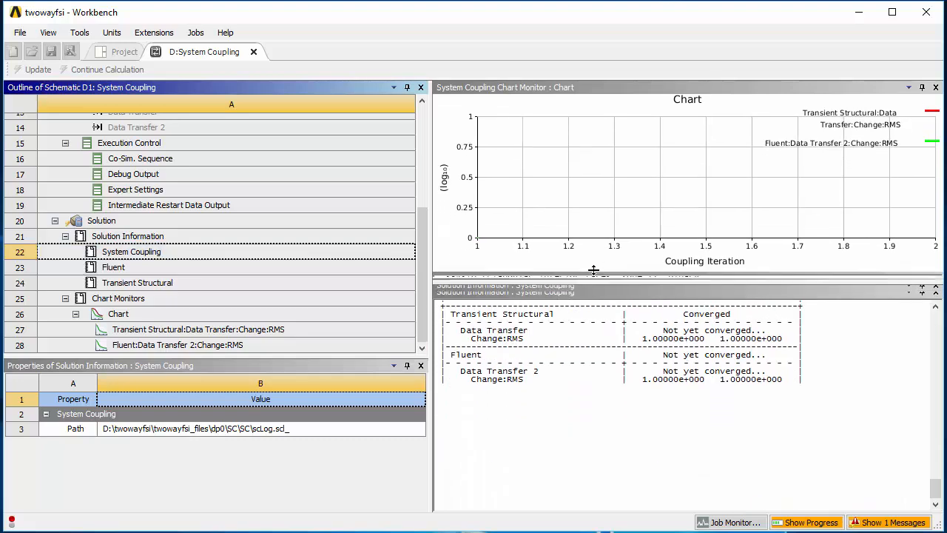
scroll(635, 384, "up", 3)
scroll(635, 385, "down", 3)
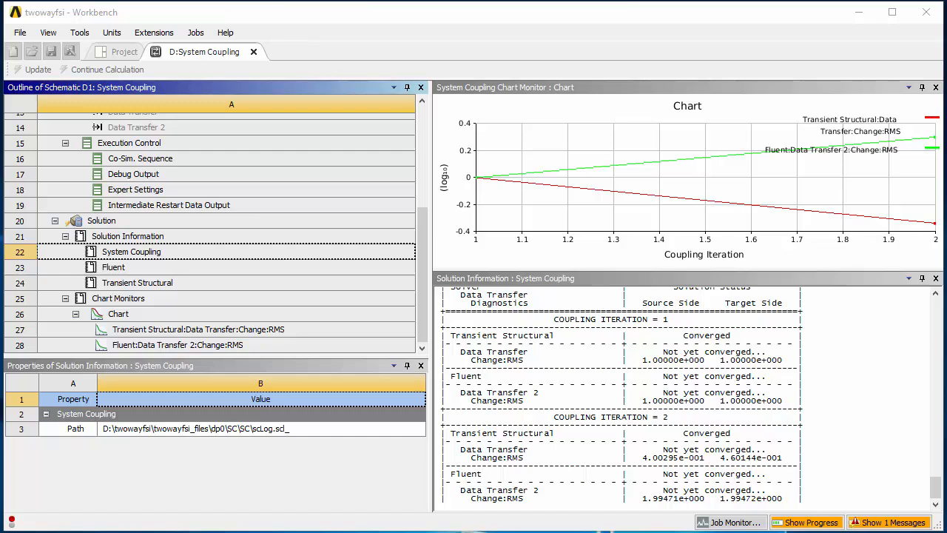
Step: Calculate 20 divided by 0.2 in Calculator, divide that result by 2, and put Calculator away
type("2")
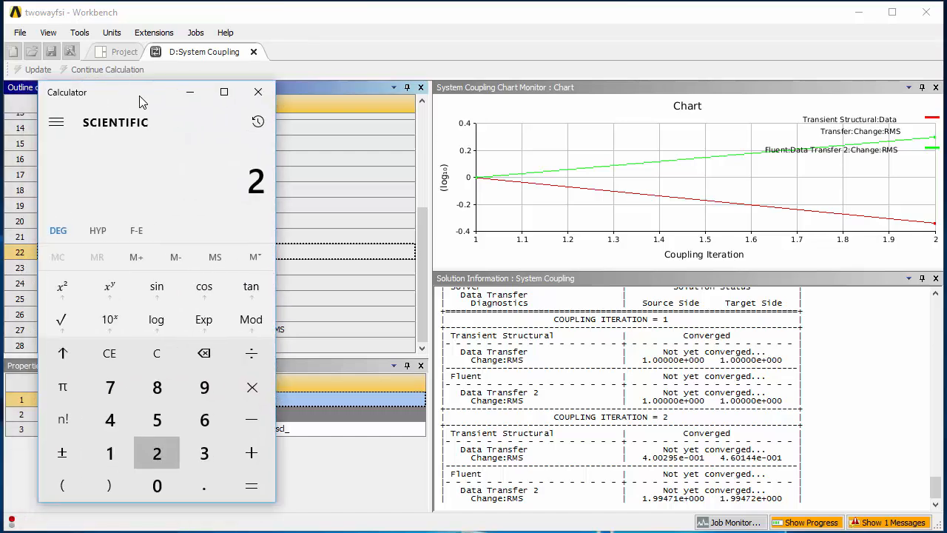
type("0.0")
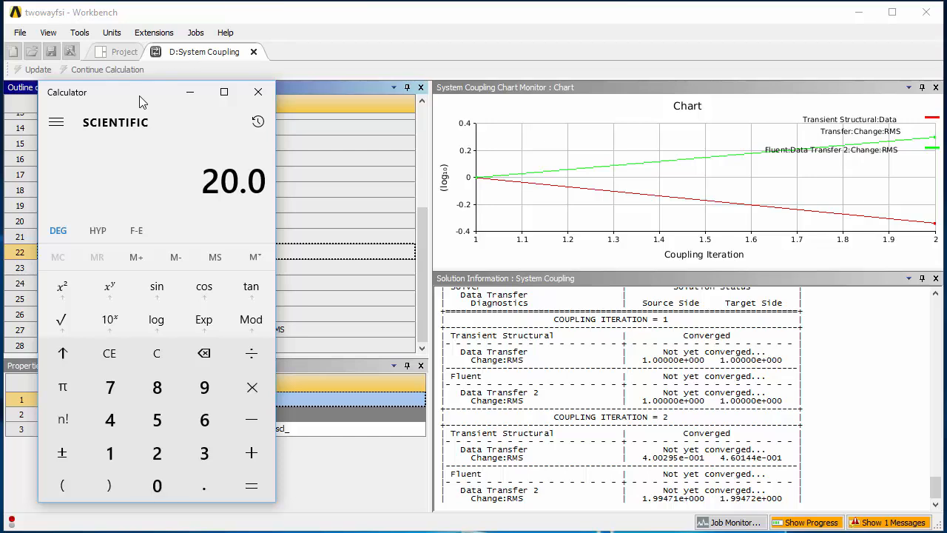
key("slash")
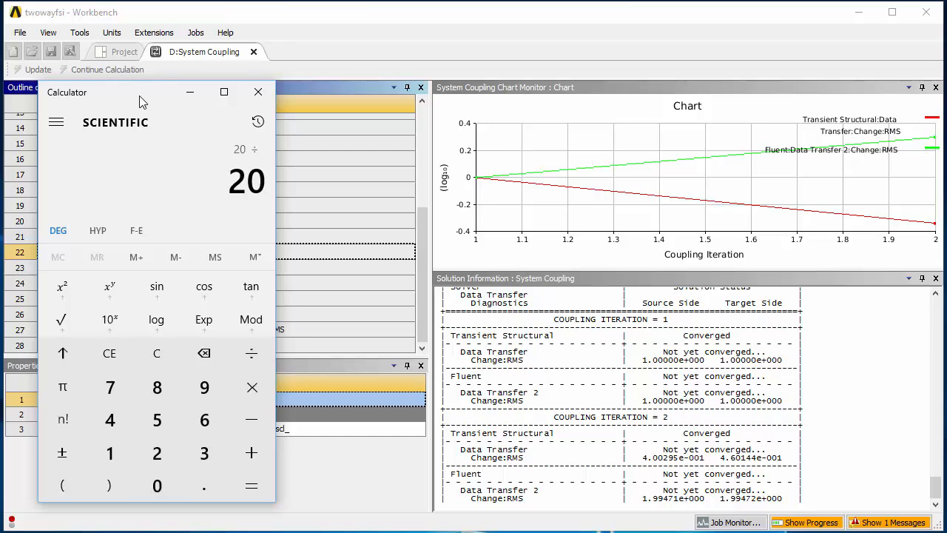
type("0.2")
key("Return")
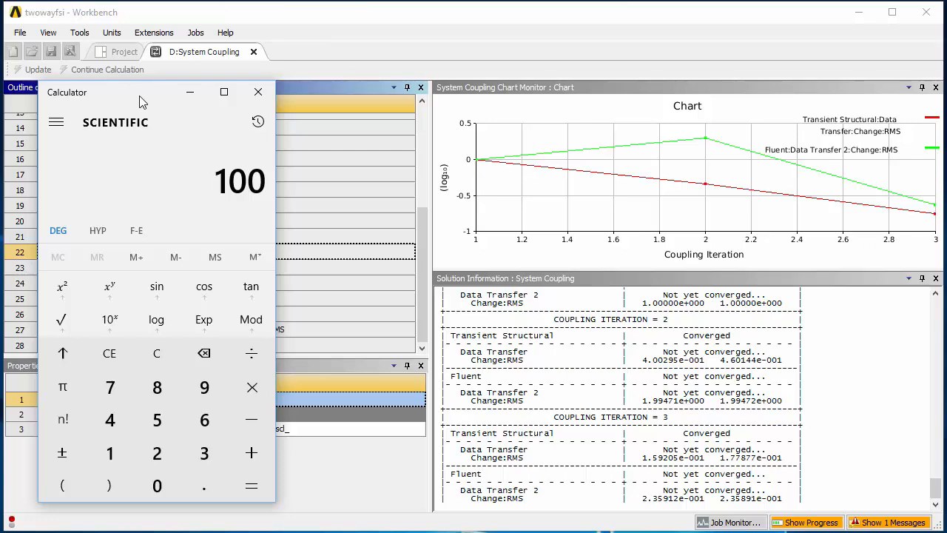
key("slash")
type("2")
key("Return")
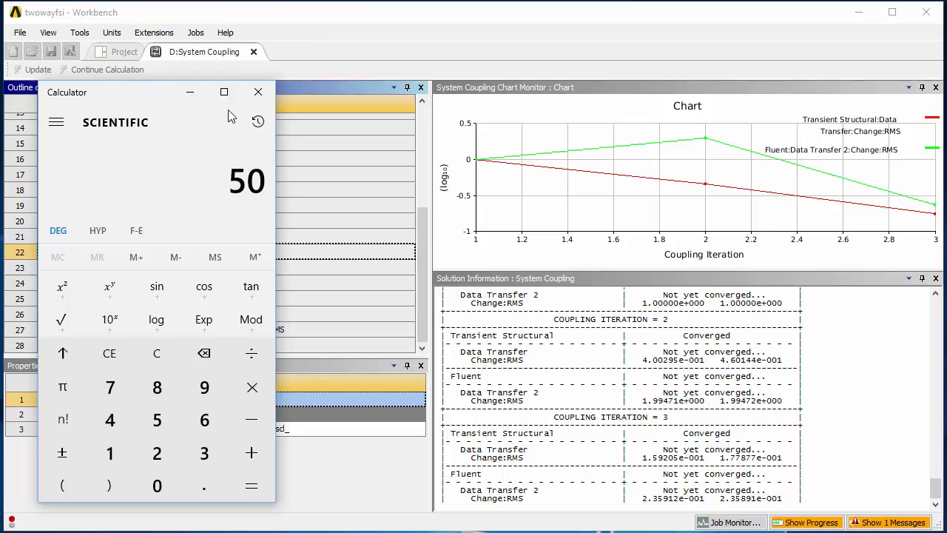
left_click(190, 92)
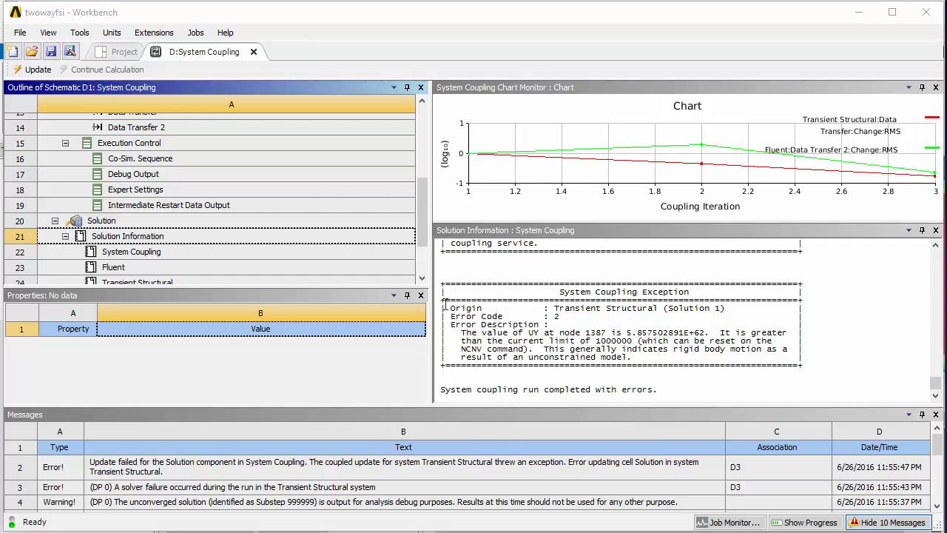
Step: Enlarge the Solution Information area and examine the last coupling iterations and the System Coupling exception's error description
left_click_drag(429, 356, 212, 364)
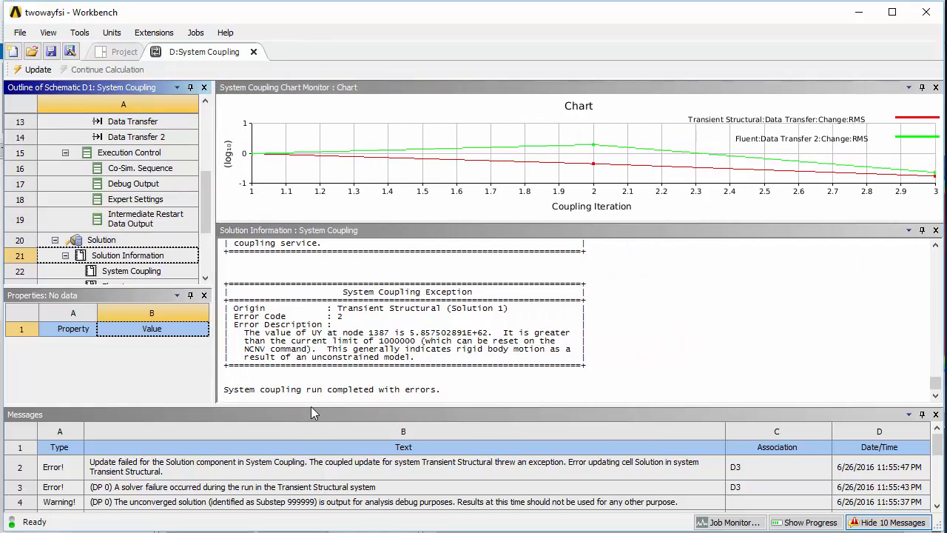
left_click_drag(310, 406, 318, 464)
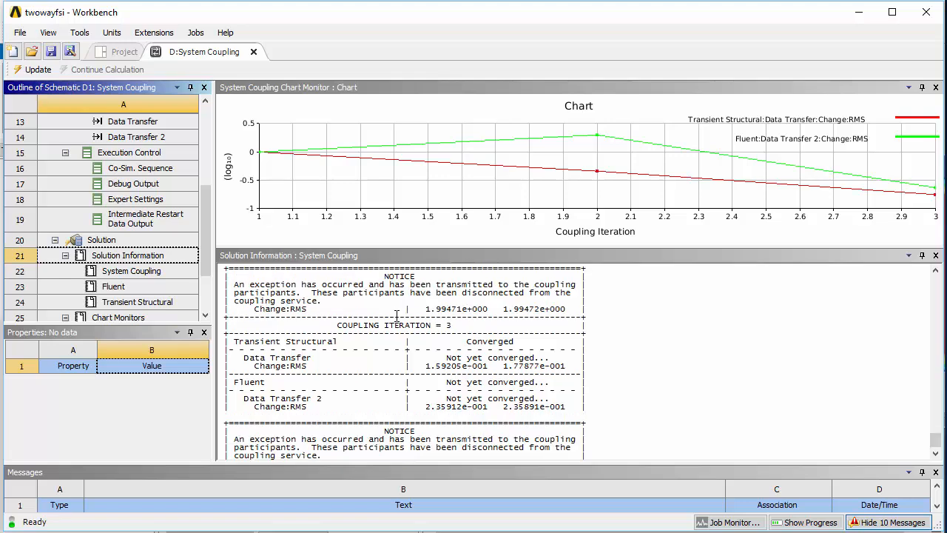
scroll(396, 318, "up", 5)
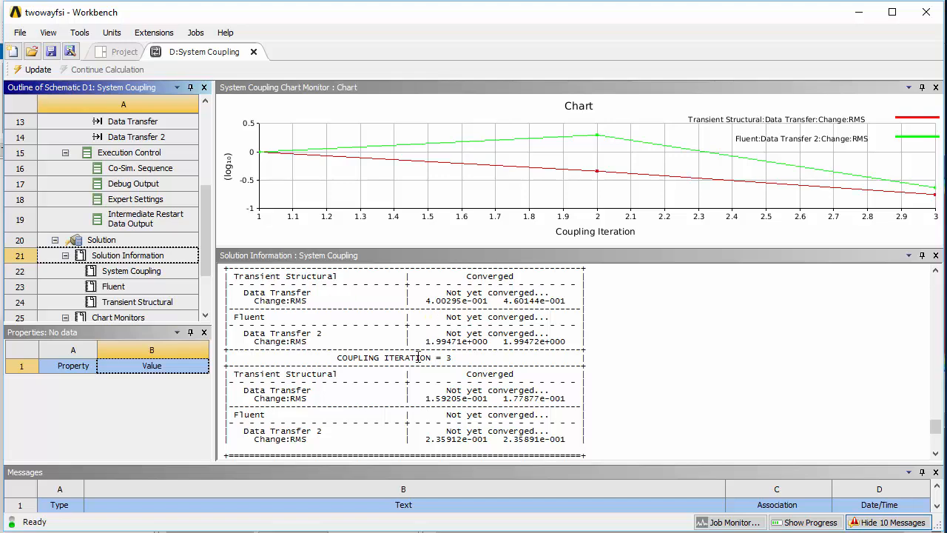
scroll(419, 358, "down", 5)
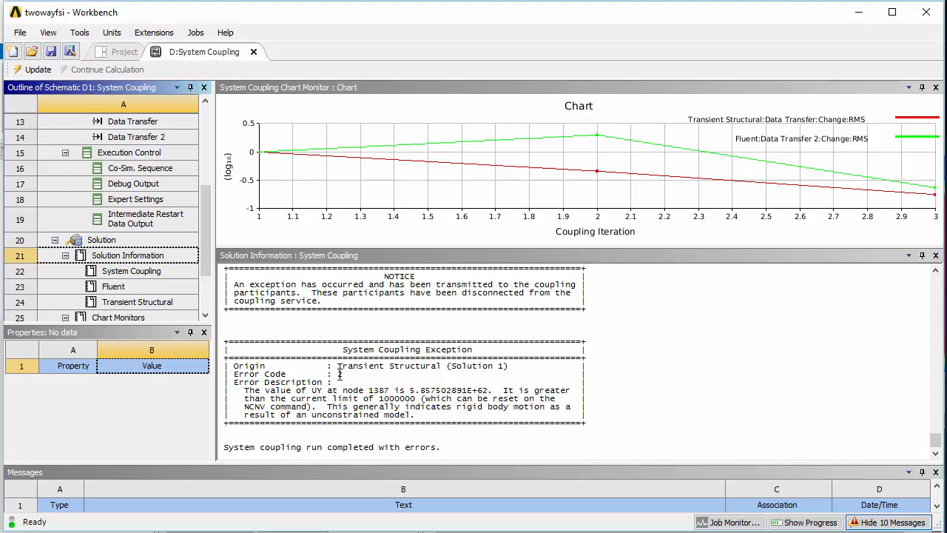
left_click(249, 391)
left_click_drag(250, 390, 419, 391)
left_click(363, 393)
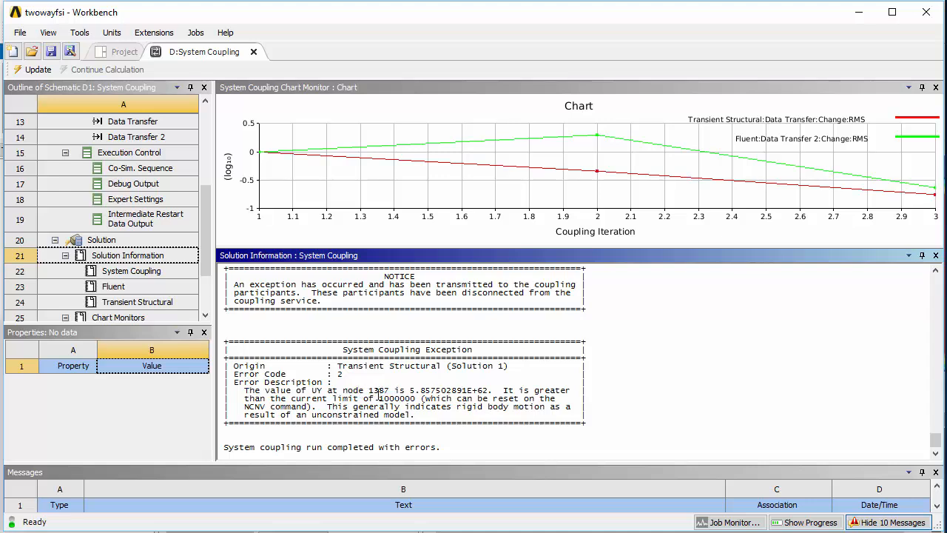
left_click_drag(410, 391, 490, 389)
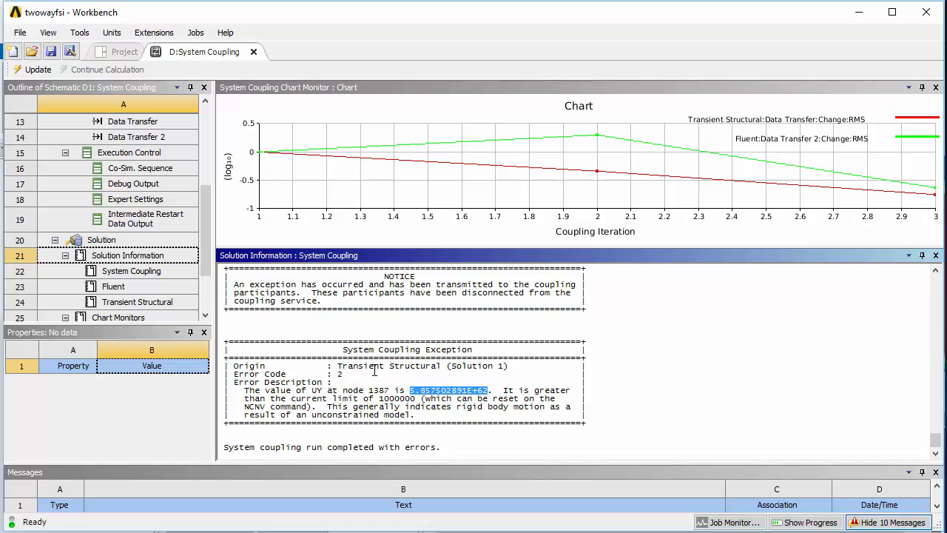
Step: Open the ICEM CFD model from the project schematic, save its project, and write ICM.uns as a 3D binary Fluent mesh without scaling
left_click(121, 52)
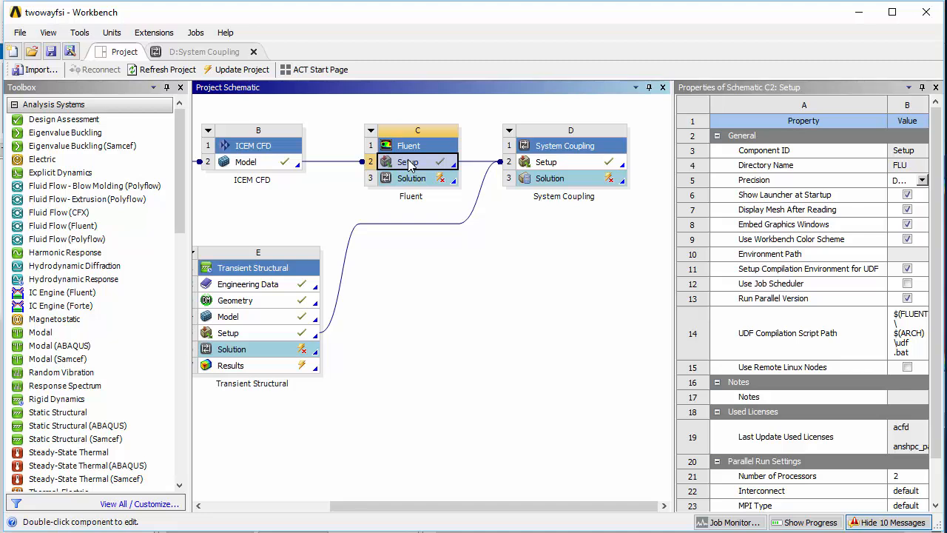
double_click(257, 162)
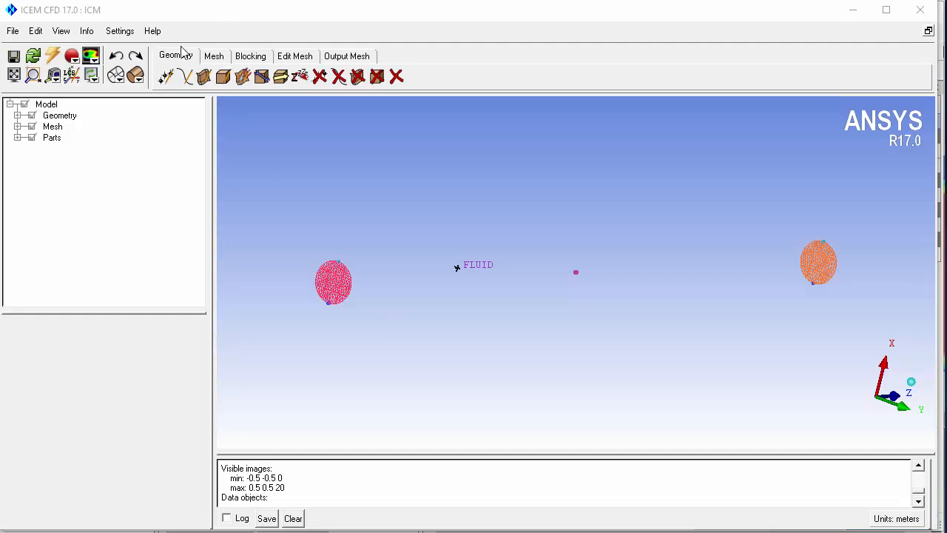
left_click(345, 56)
left_click(225, 77)
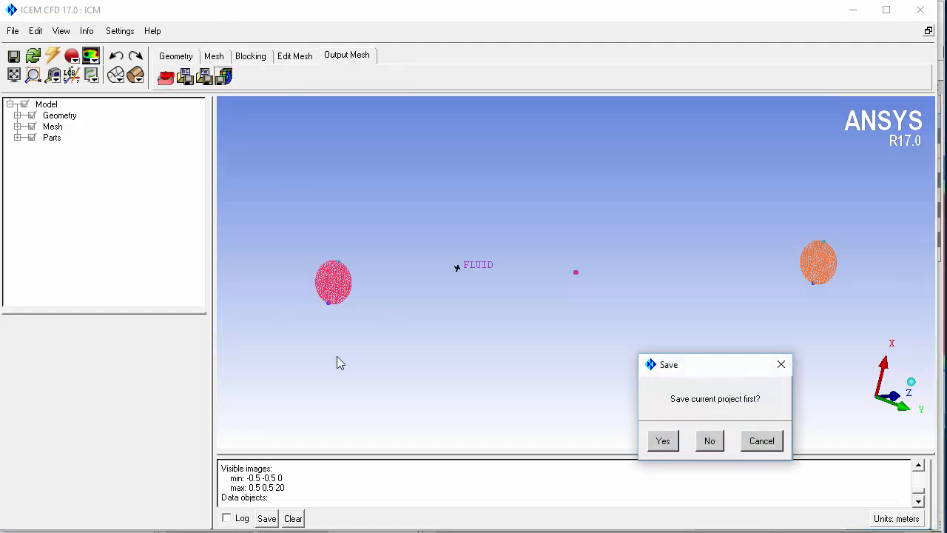
left_click(659, 444)
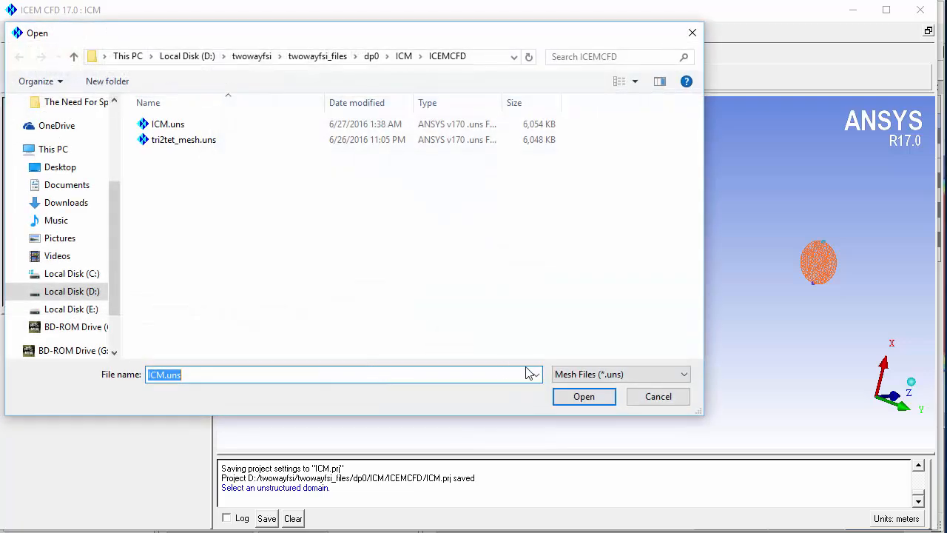
left_click(582, 395)
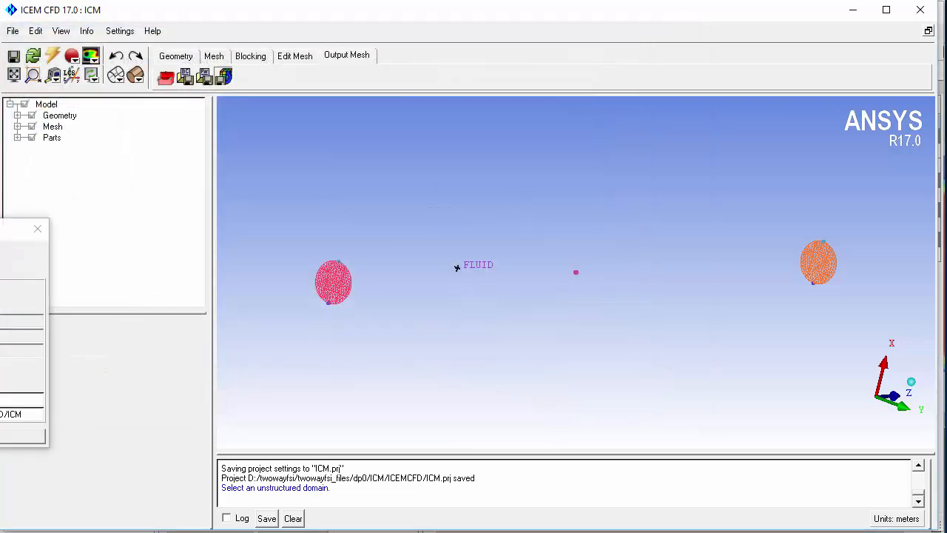
left_click_drag(0, 228, 574, 161)
left_click(539, 365)
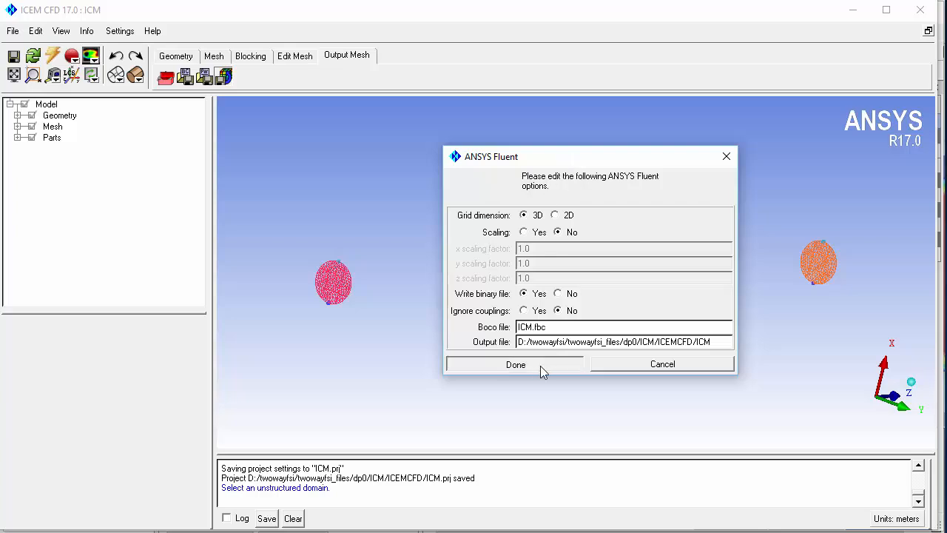
left_click(672, 451)
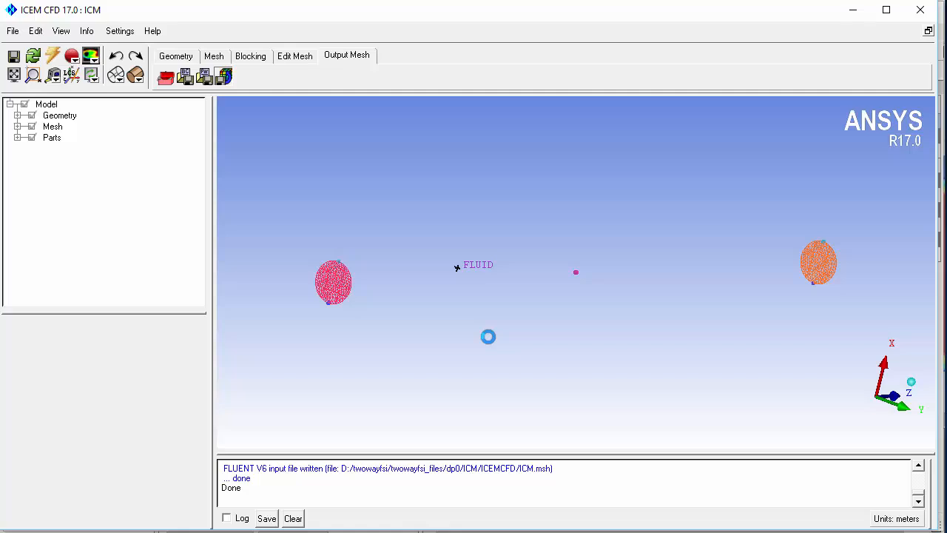
left_click(854, 11)
Step: Update the Fluent Setup, and update the Transient Structural Setup together with its upstream components in the project schematic
right_click(405, 162)
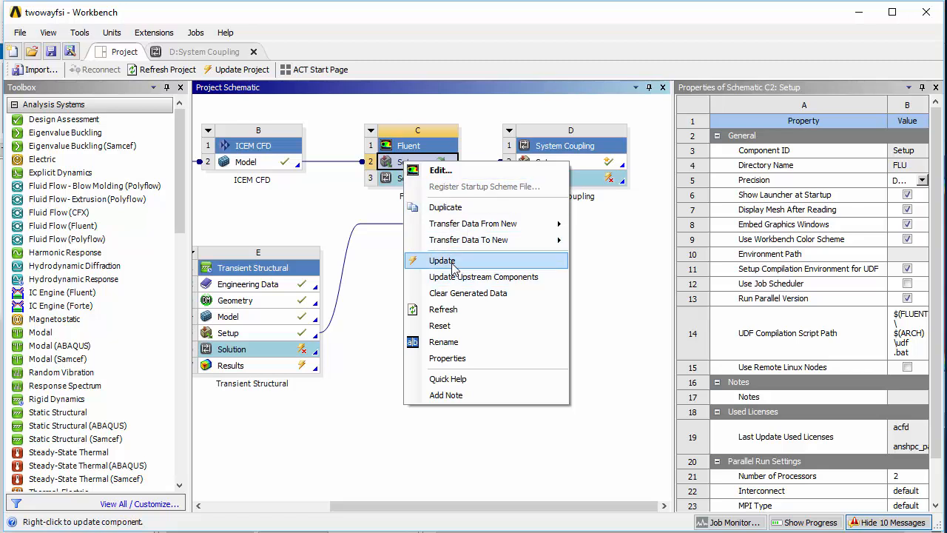
left_click(444, 260)
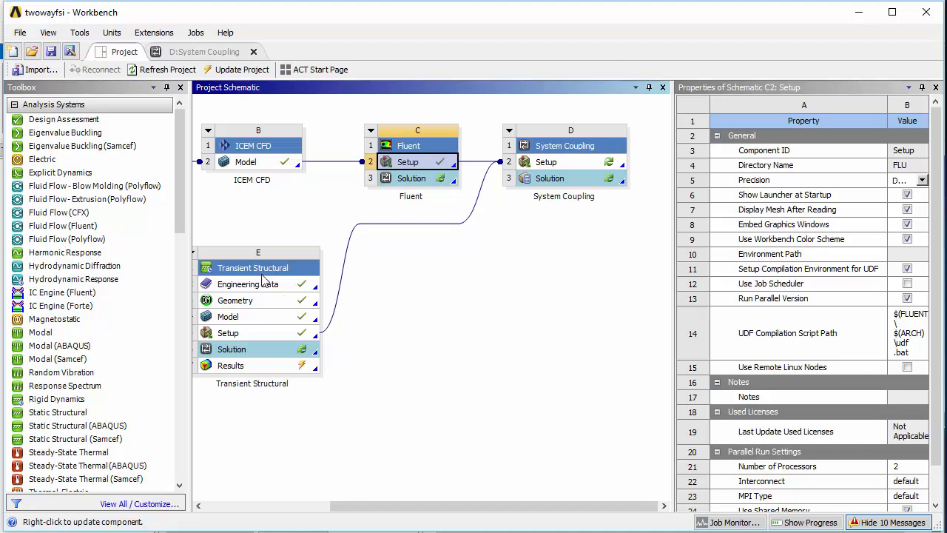
left_click_drag(363, 508, 295, 509)
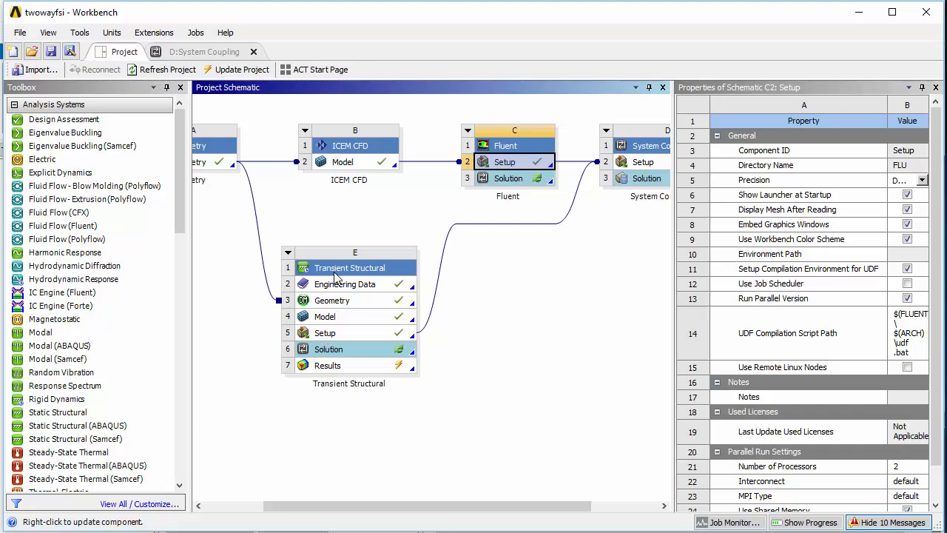
left_click(337, 333)
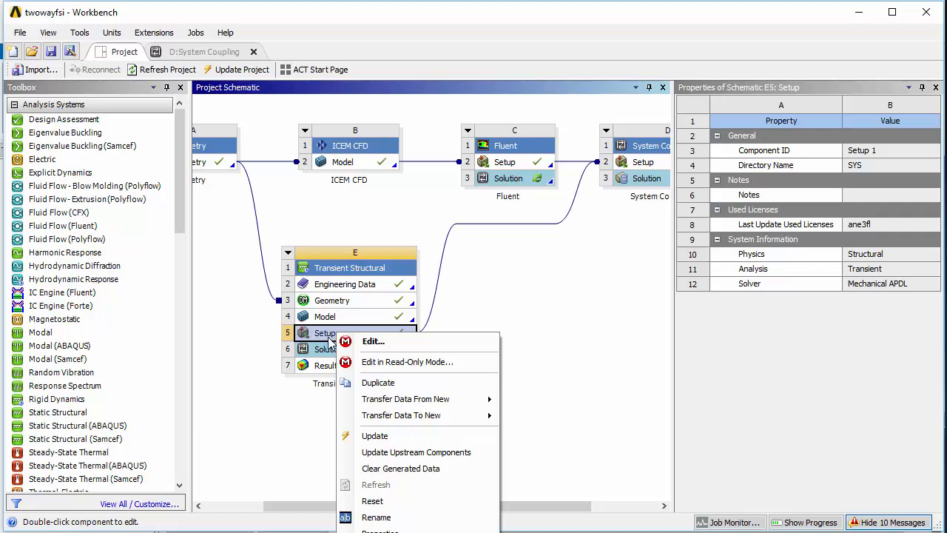
left_click(393, 453)
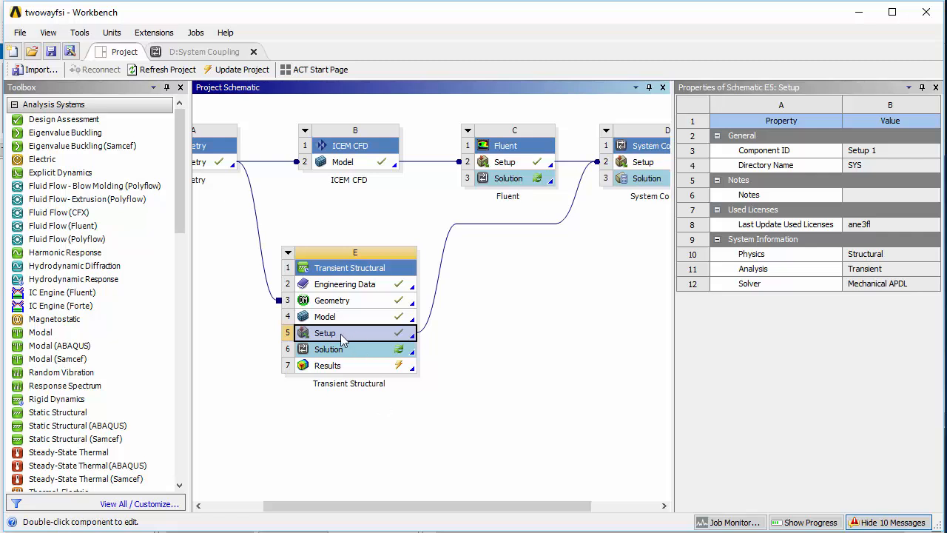
right_click(340, 334)
left_click(390, 437)
Step: Open the System Coupling Setup and set the step size in its Analysis Settings to 0.02 s
left_click_drag(392, 506, 458, 506)
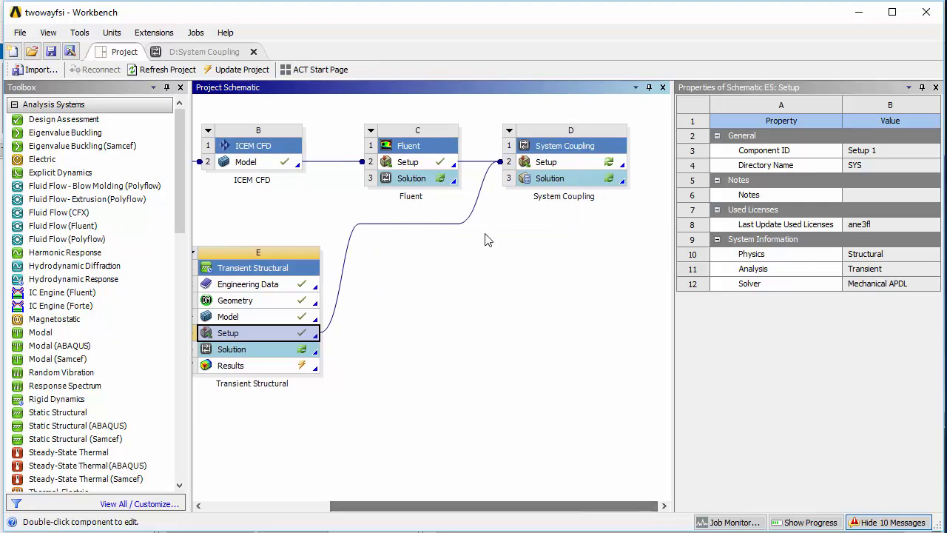
double_click(552, 163)
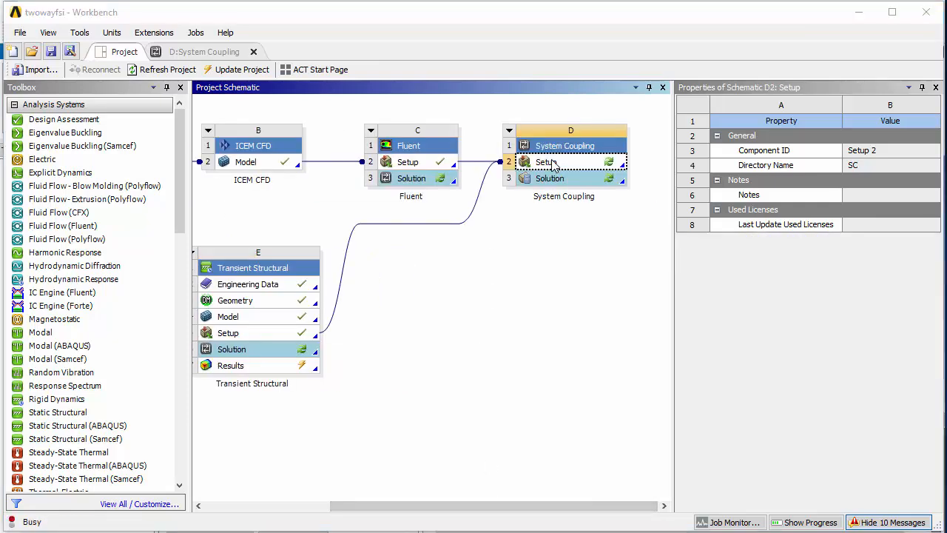
left_click(529, 306)
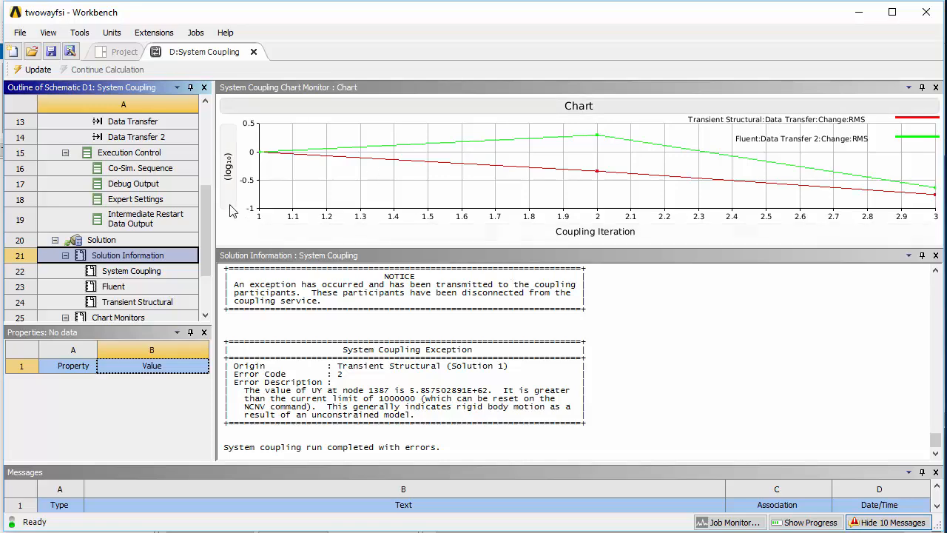
left_click_drag(216, 216, 449, 158)
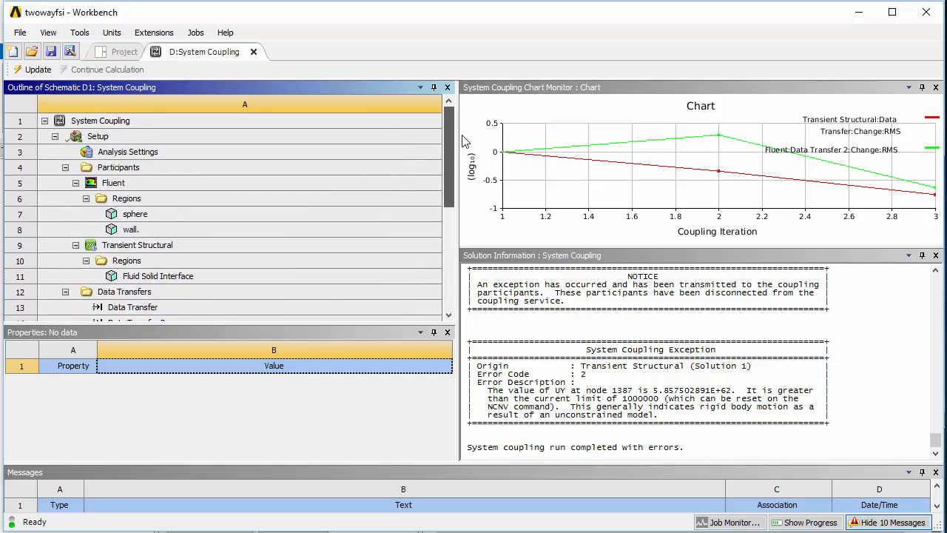
left_click(135, 154)
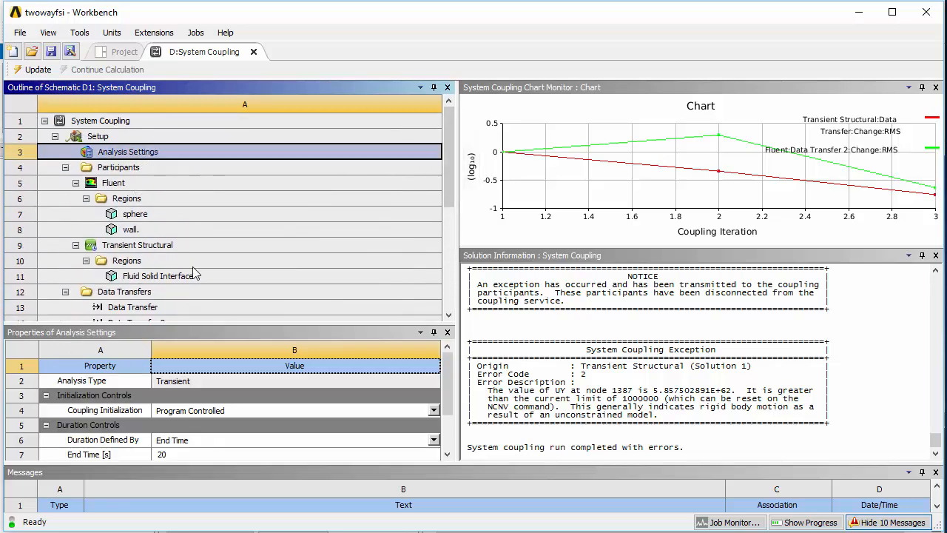
left_click_drag(445, 378, 449, 409)
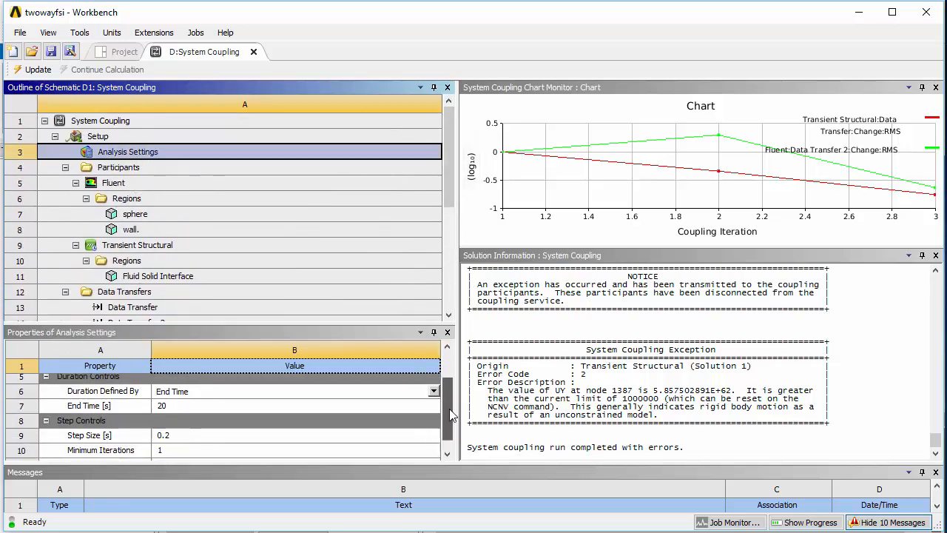
left_click(191, 437)
type("0")
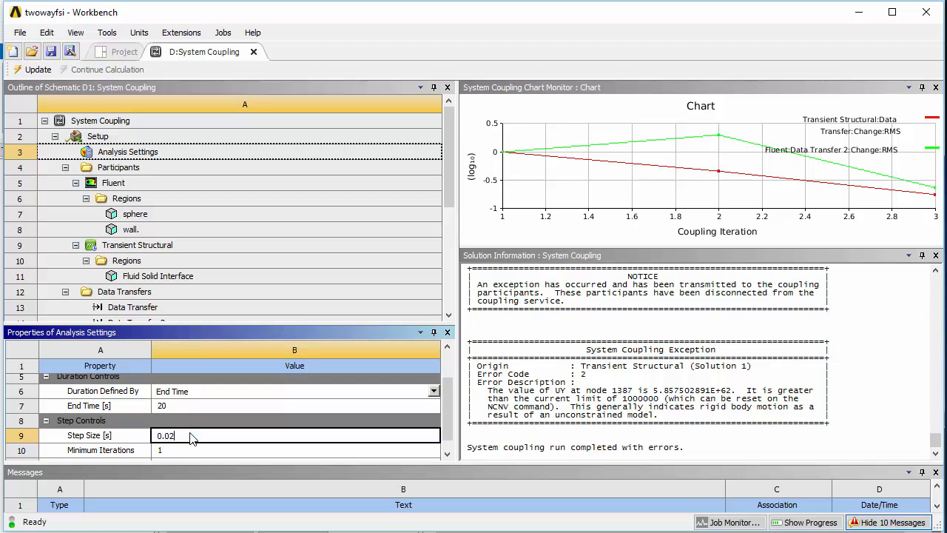
key("Return")
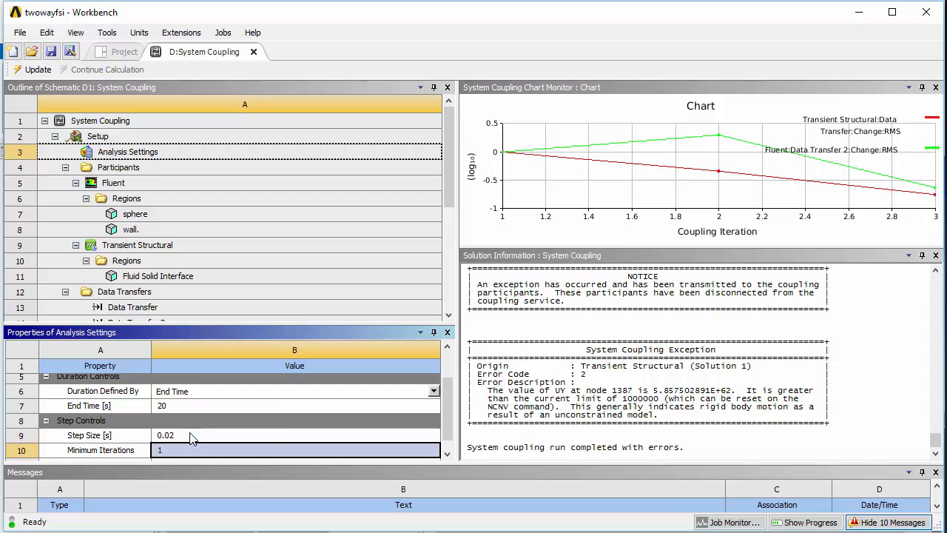
Step: Run the System Coupling update, show its System Coupling solution log, and enlarge the Solution Information area
left_click(30, 74)
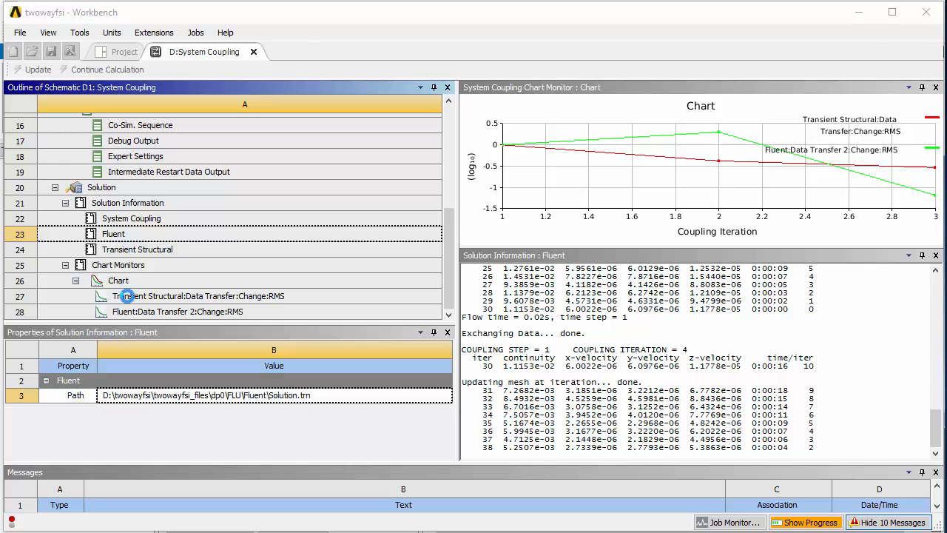
left_click(122, 218)
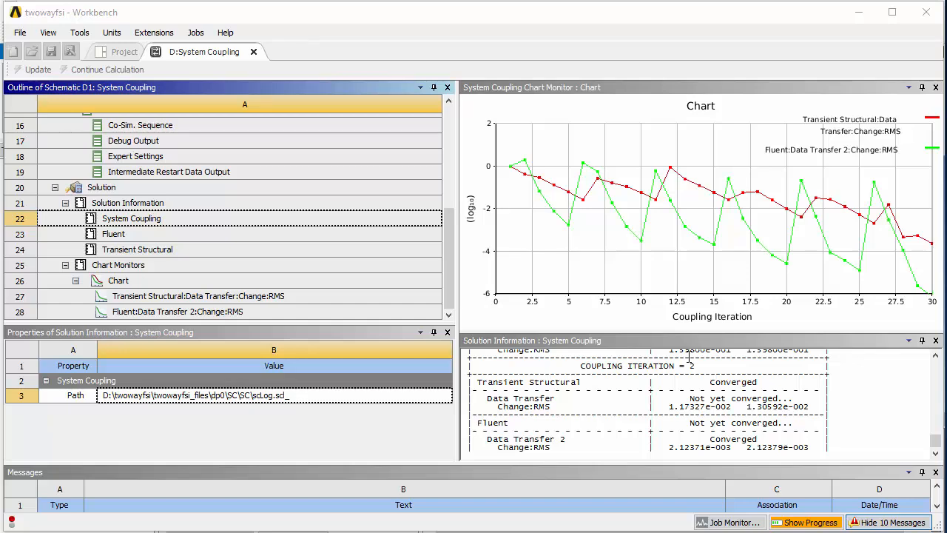
left_click_drag(657, 330, 657, 264)
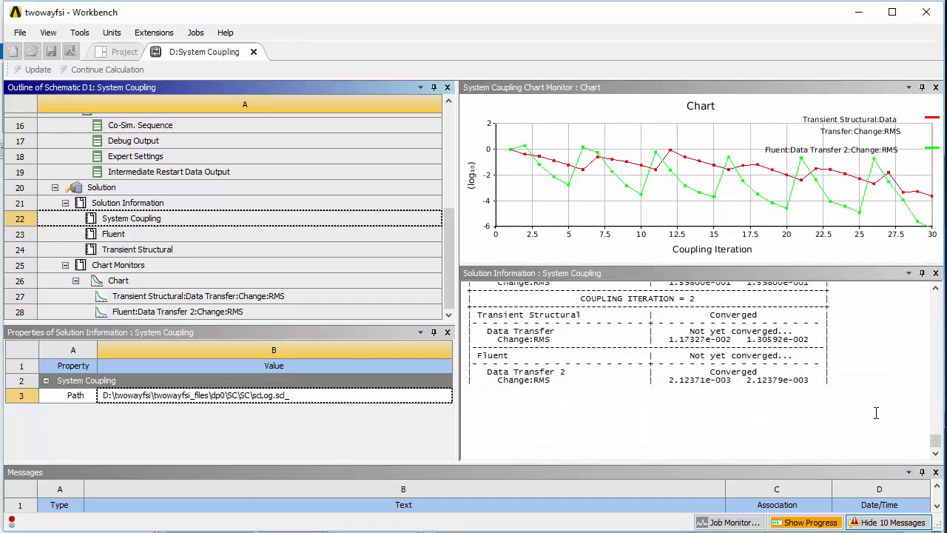
Step: Review the latest coupling iterations in the System Coupling log, show the update progress and interrupt the run, retaining the generated data
scroll(937, 442, "up", 5)
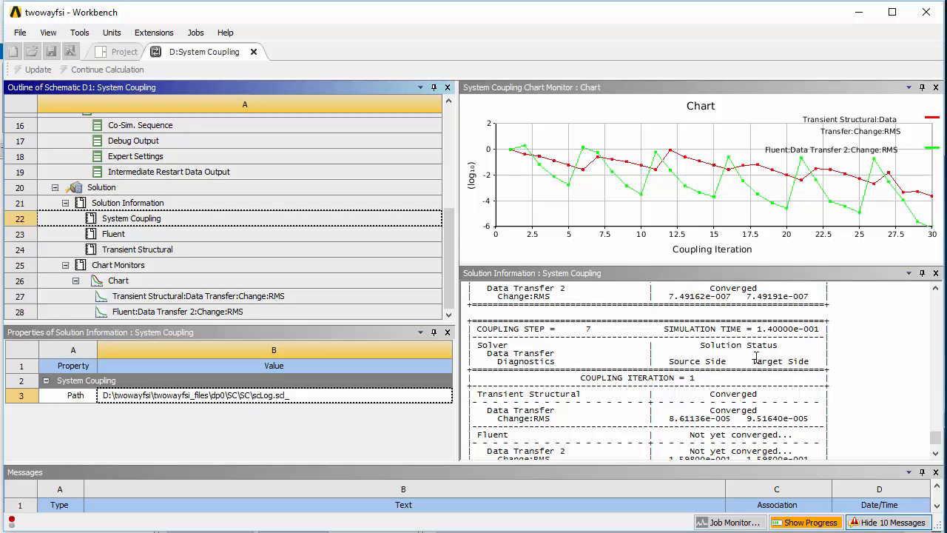
scroll(758, 358, "down", 5)
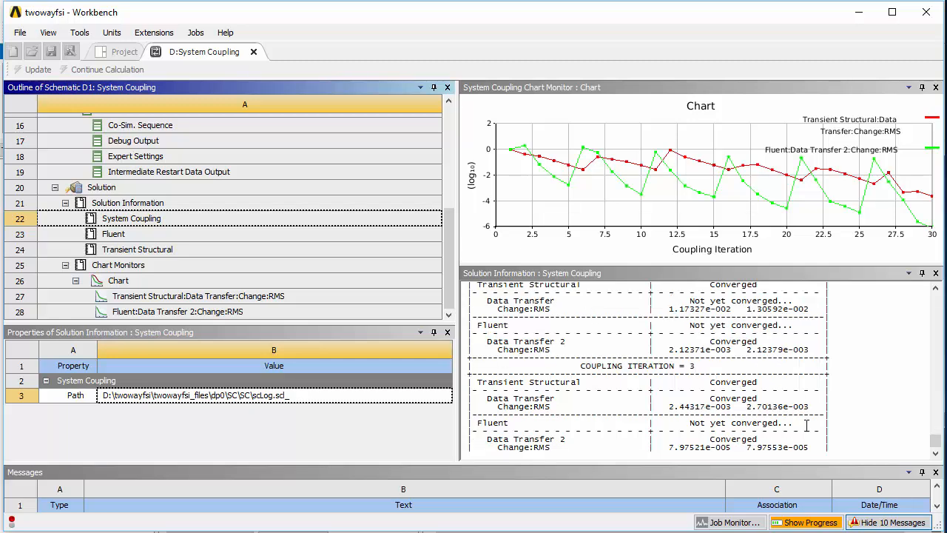
left_click(790, 523)
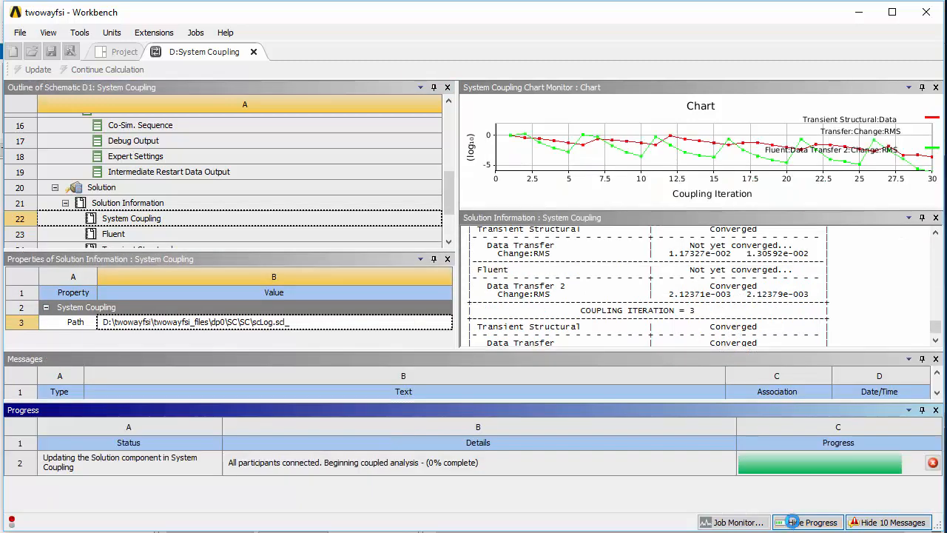
left_click(934, 463)
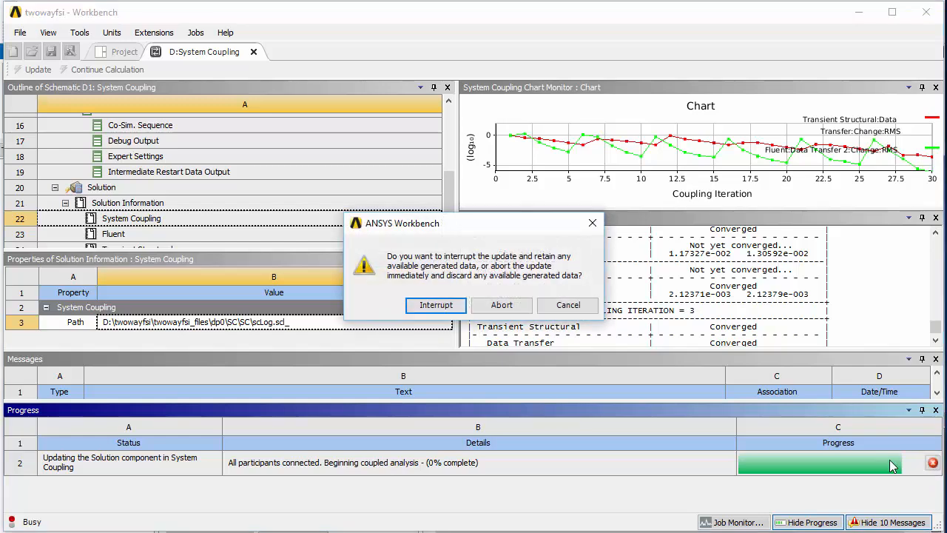
left_click(447, 314)
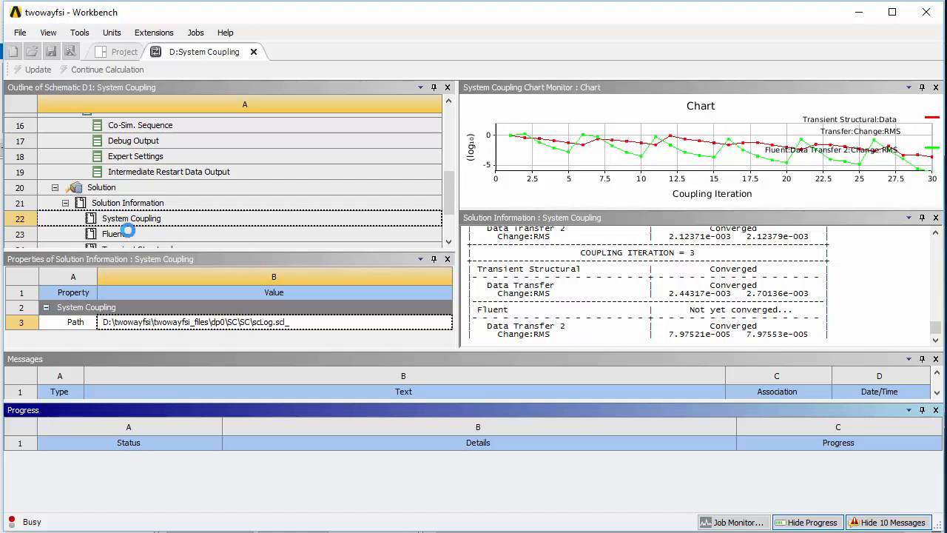
Step: Read the Fluent and Transient Structural solution logs and highlight the receiving force FZ sum at the fluid solid interface
left_click(128, 232)
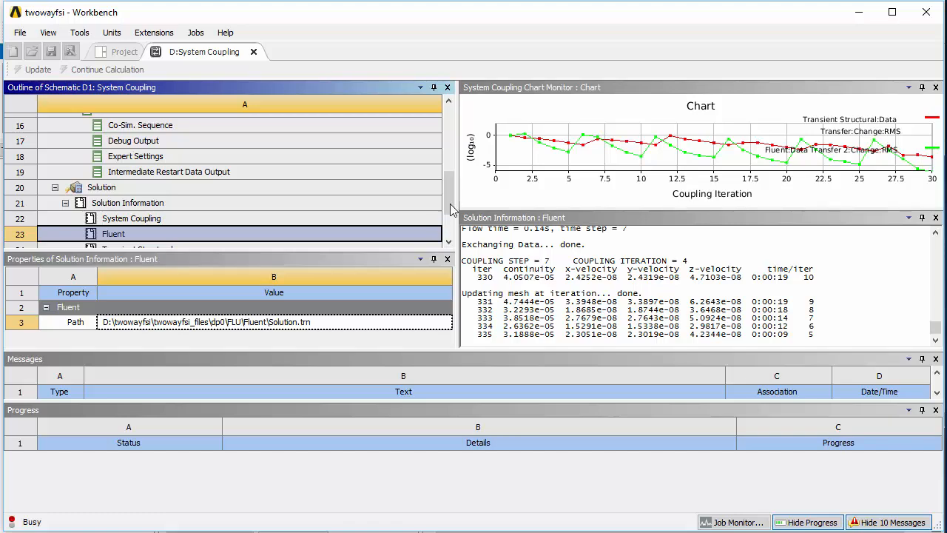
left_click_drag(452, 210, 451, 230)
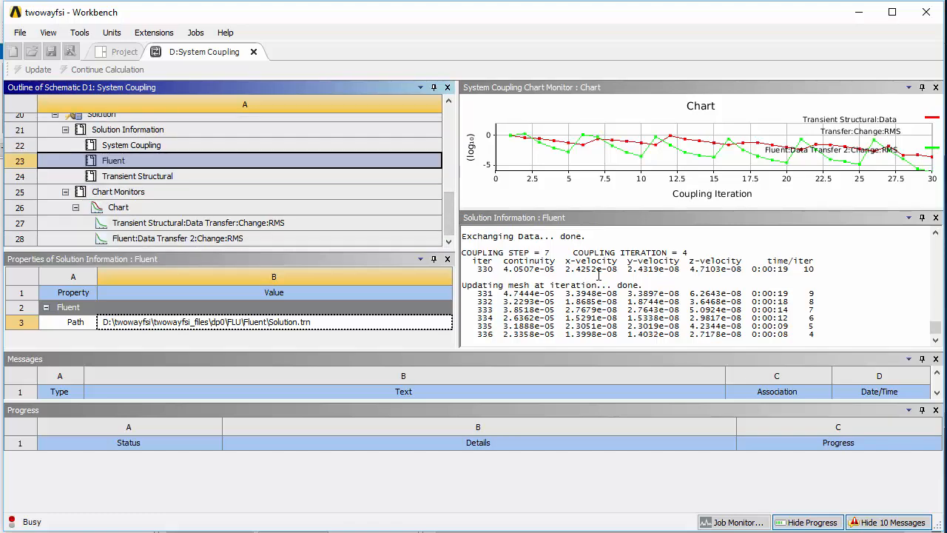
left_click(137, 176)
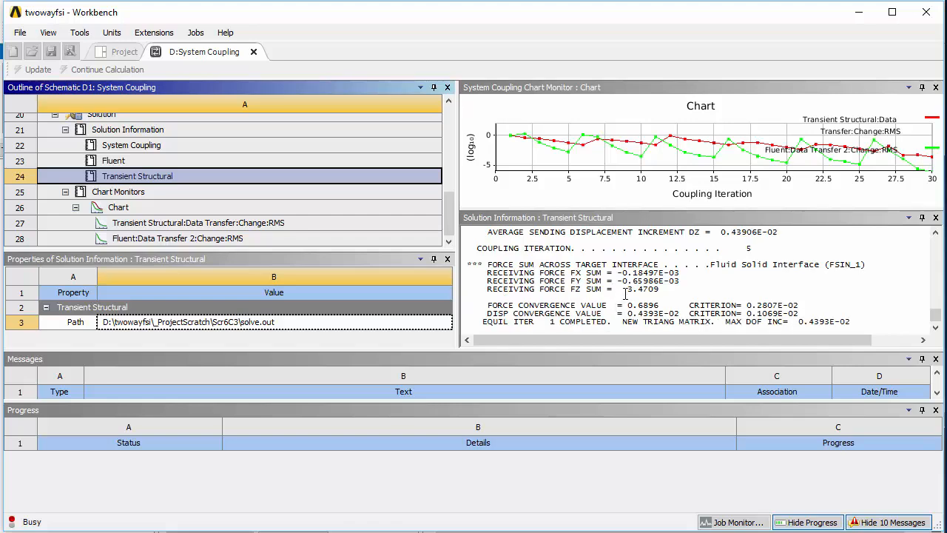
left_click_drag(627, 290, 679, 290)
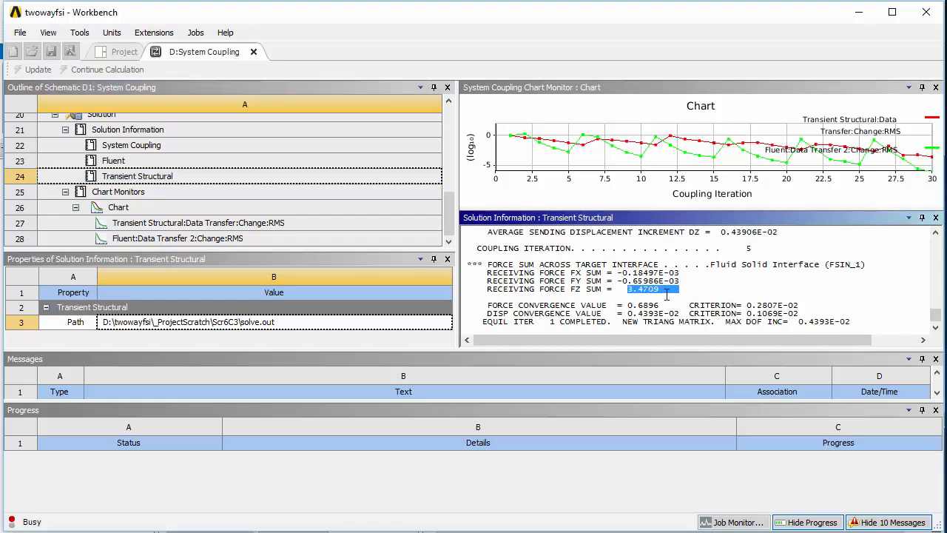
Step: Inspect the properties of the convergence chart and of its Transient Structural and Fluent data transfer variables
left_click(131, 207)
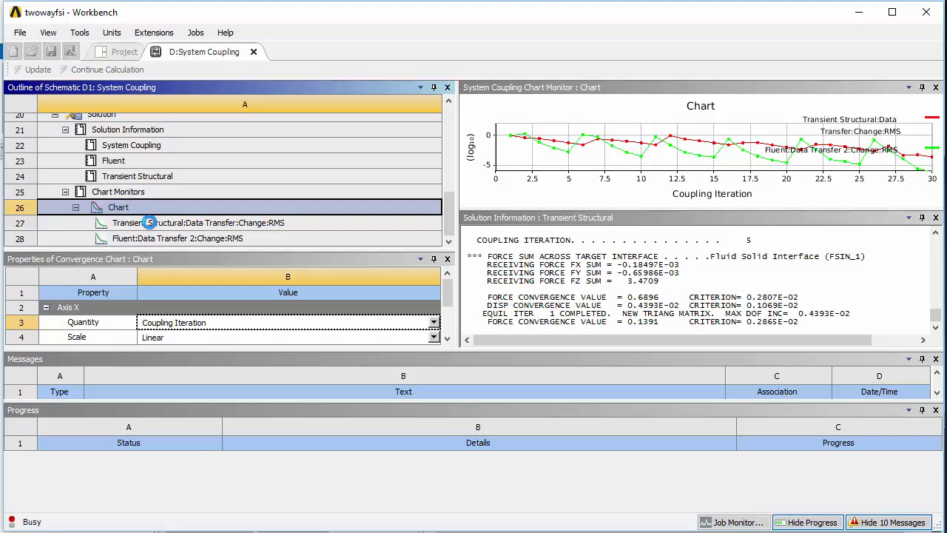
left_click(150, 223)
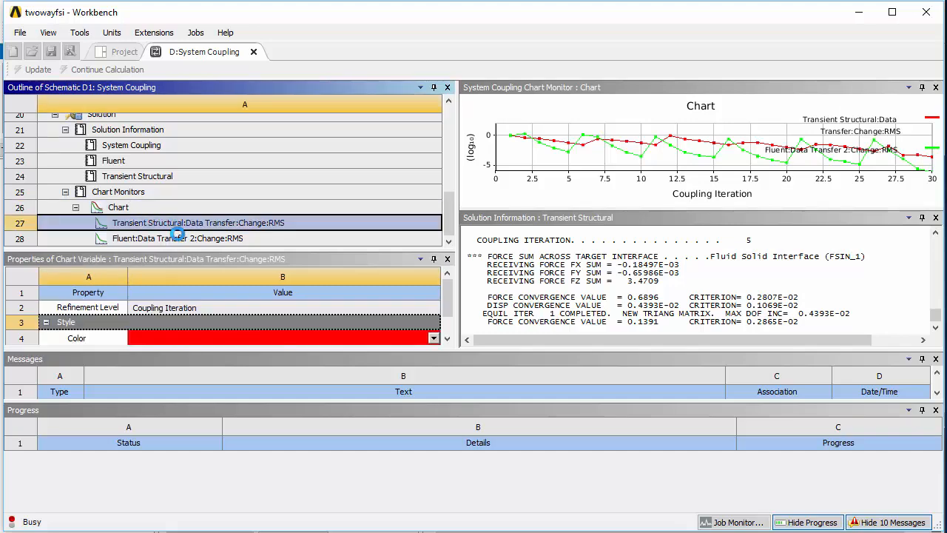
left_click(173, 237)
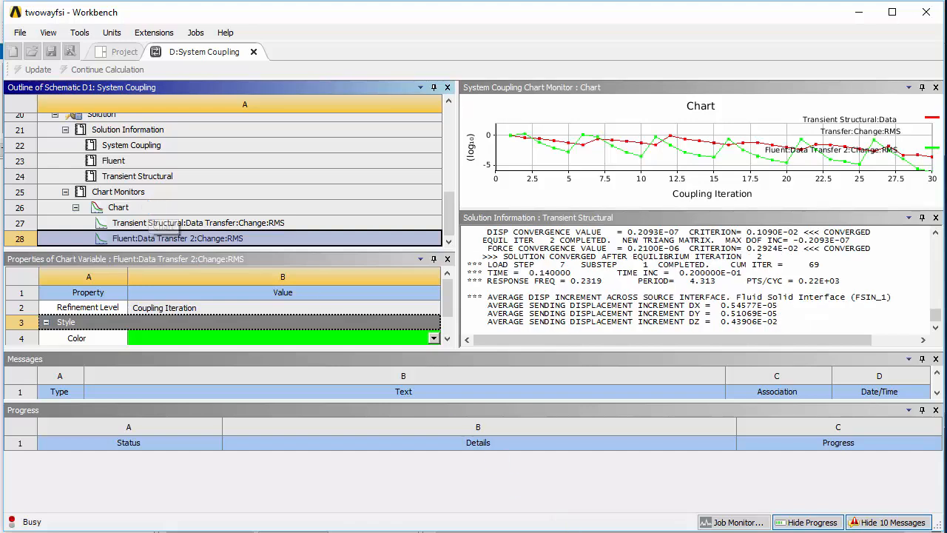
left_click(118, 206)
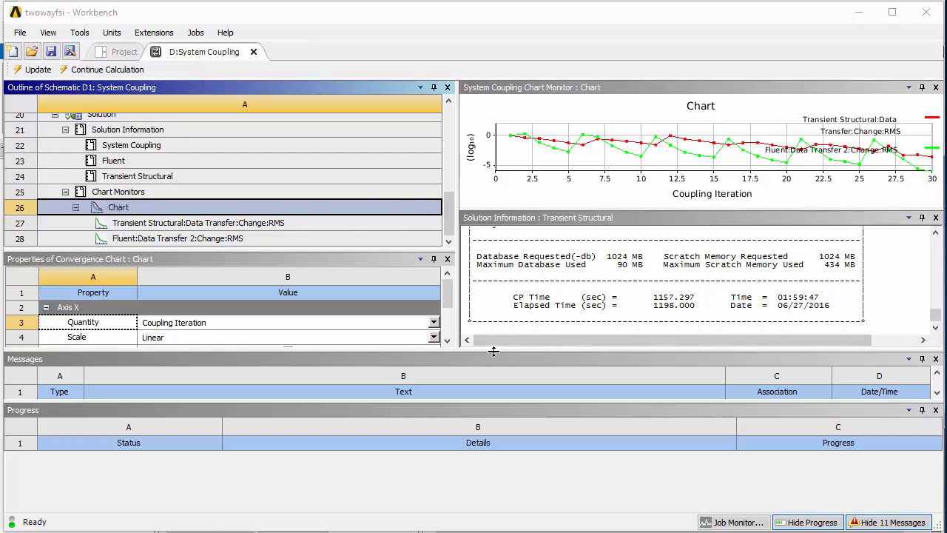
Step: Close the progress display and read the run summary in the Transient Structural solution log
left_click_drag(493, 351, 498, 369)
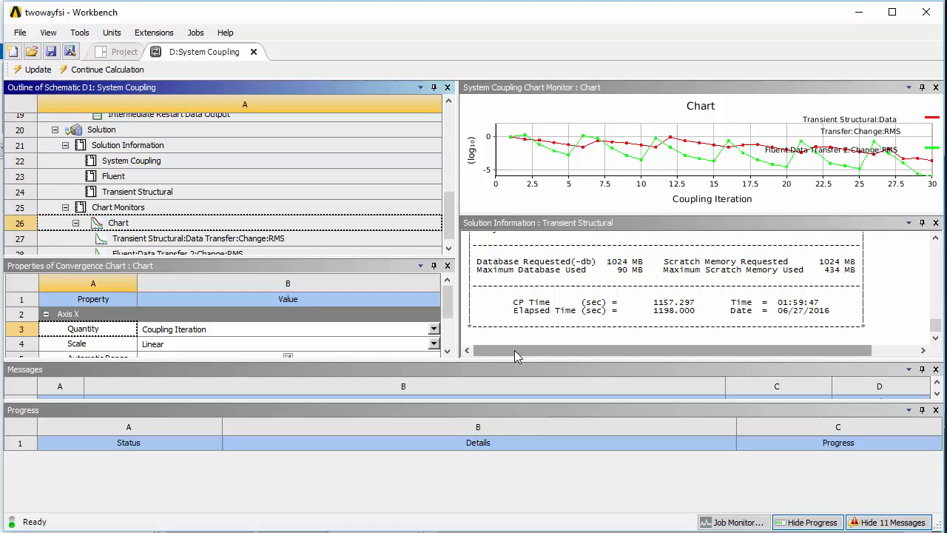
left_click(937, 410)
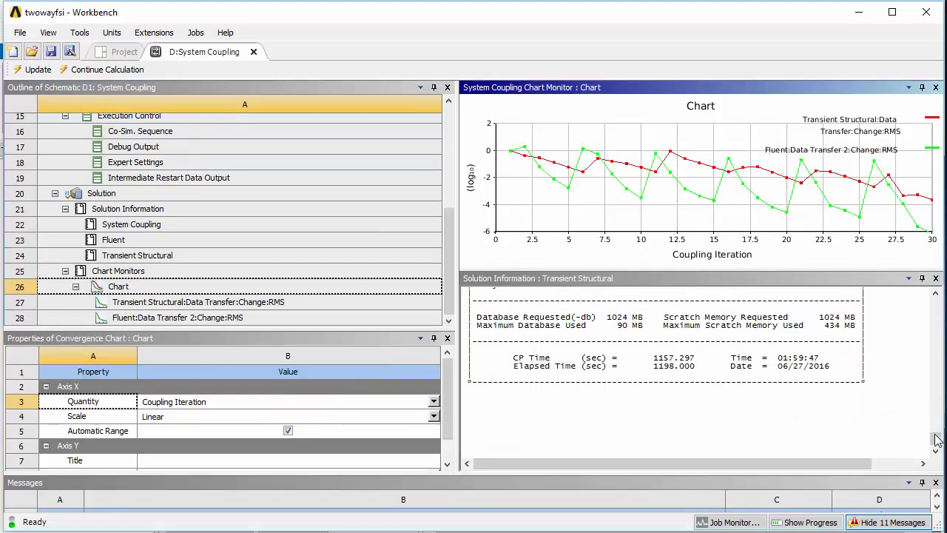
scroll(936, 440, "up", 3)
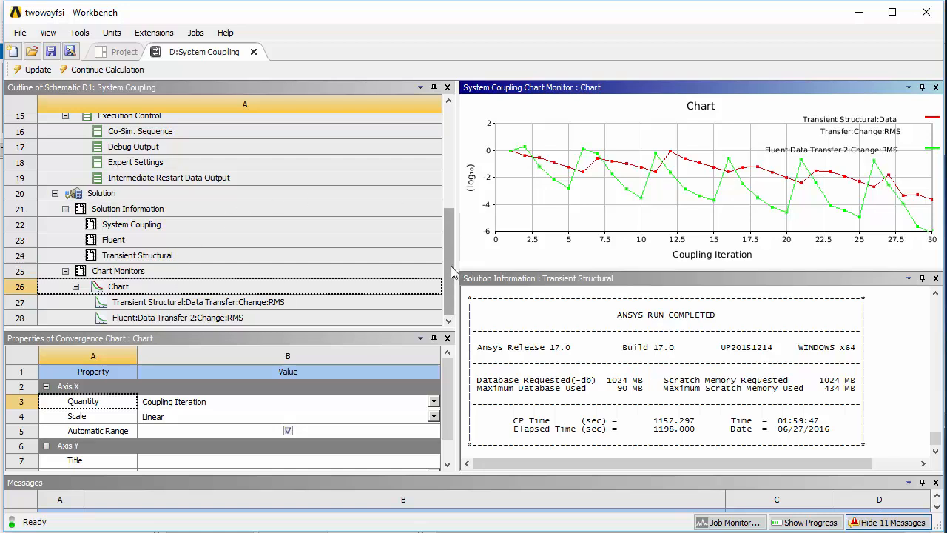
Step: Return to the project schematic, widen it to fit all systems, and open the Transient Structural Results
left_click_drag(453, 272, 453, 175)
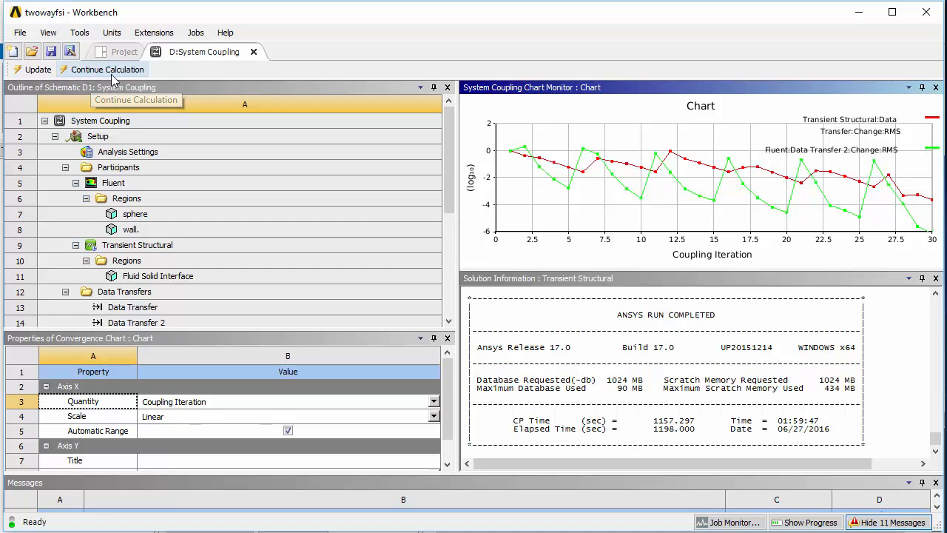
left_click(116, 52)
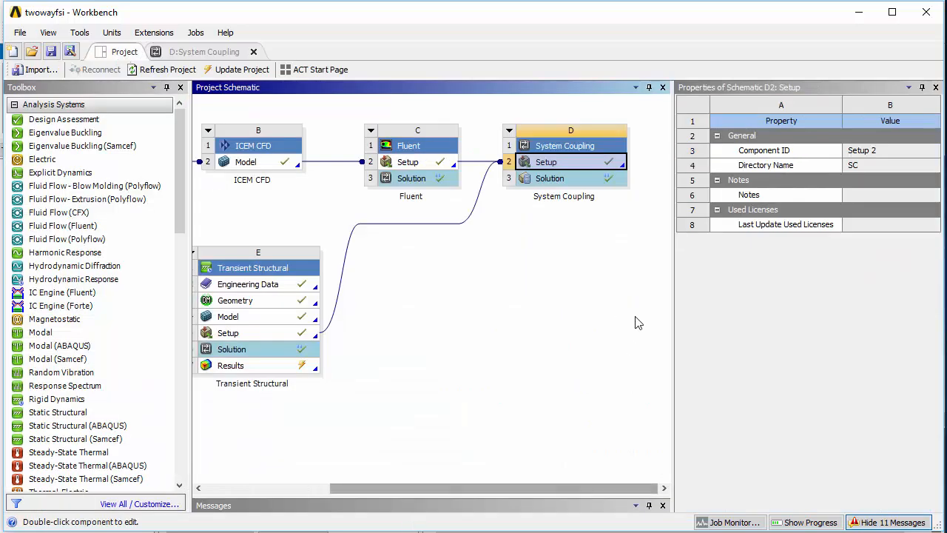
left_click_drag(673, 318, 834, 331)
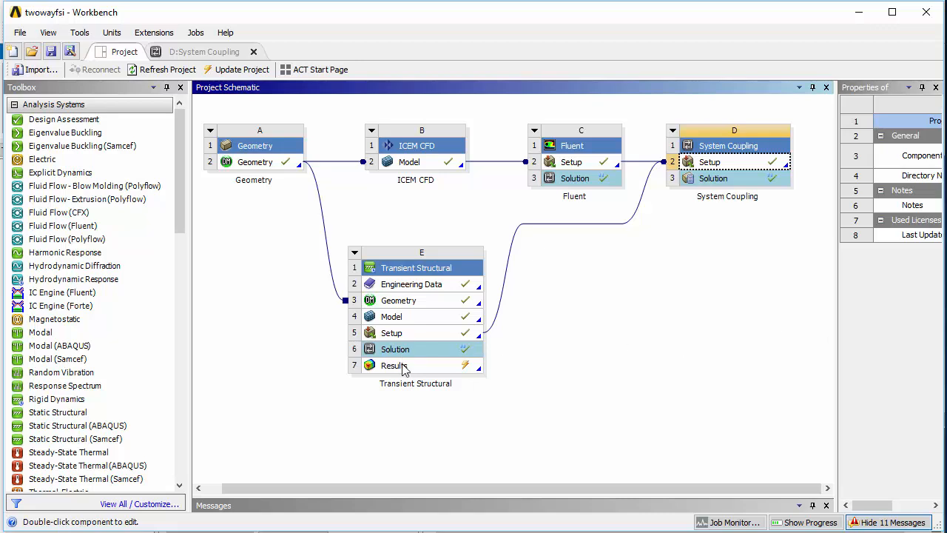
double_click(394, 366)
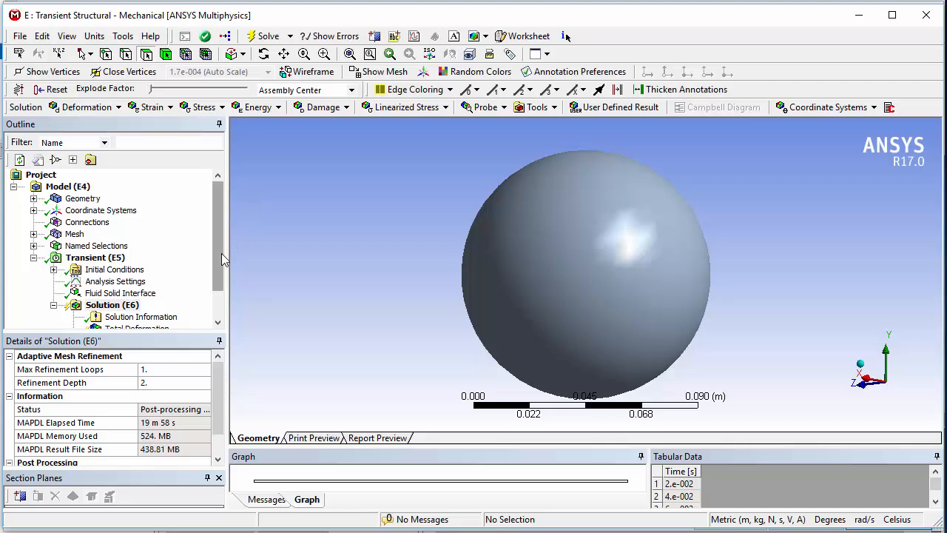
Step: Evaluate all results under Solution (E6) of the transient analysis
left_click_drag(221, 253, 228, 305)
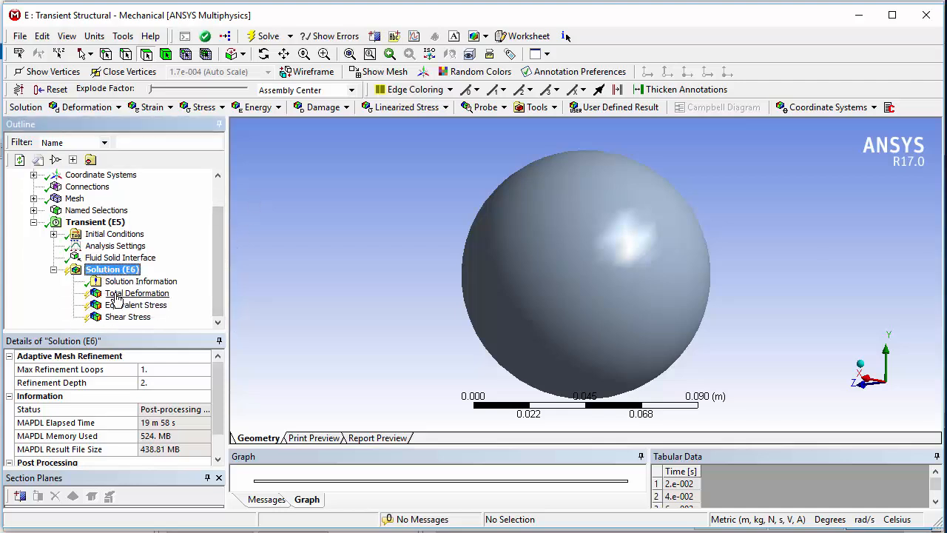
right_click(132, 272)
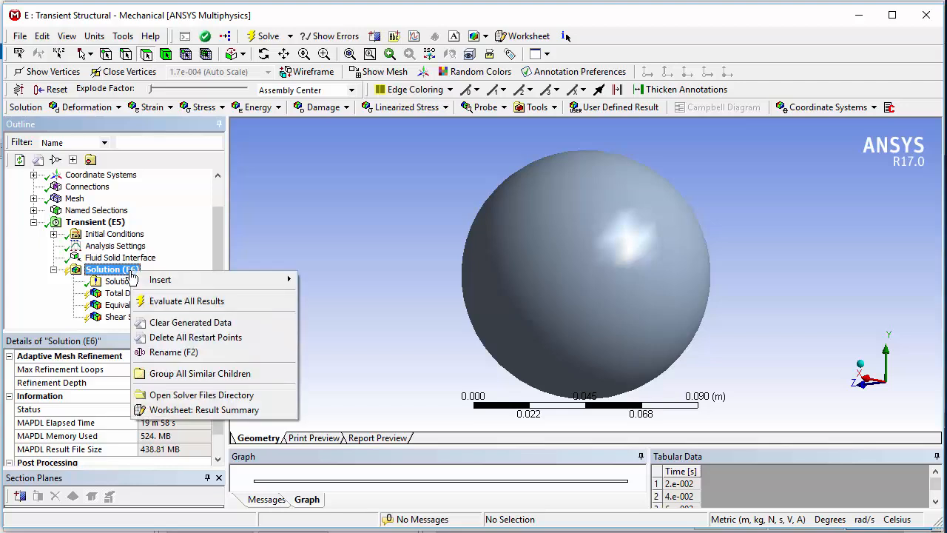
right_click(109, 272)
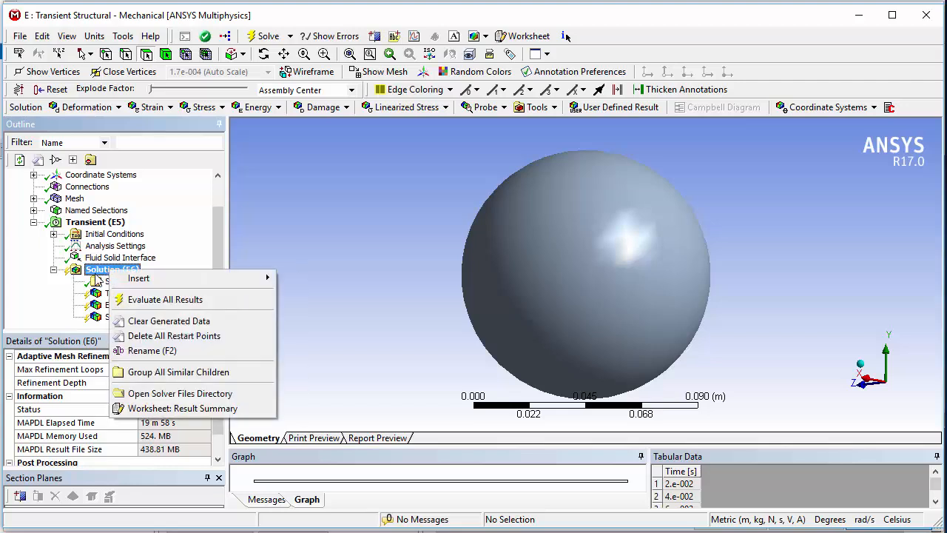
left_click(143, 304)
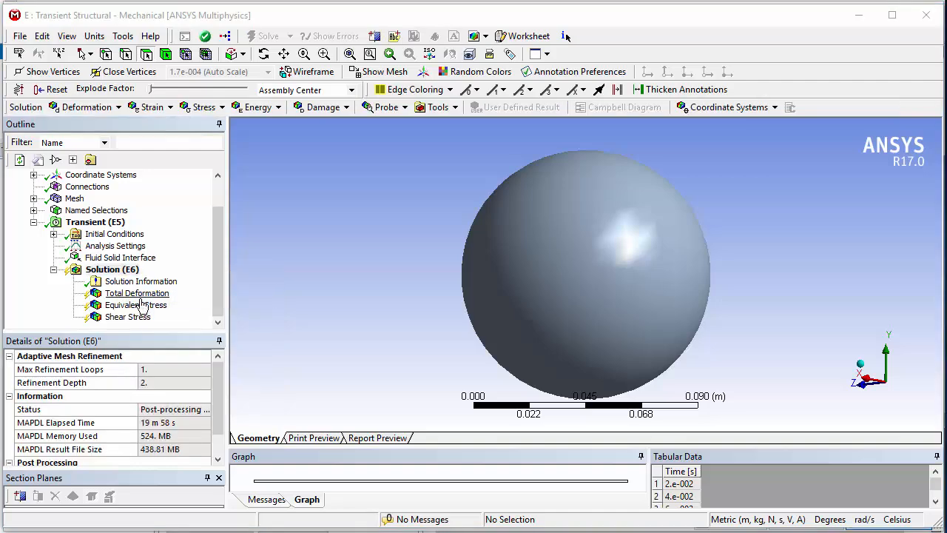
Step: Display the Total Deformation result and enlarge its graph and tabular data area
left_click(140, 295)
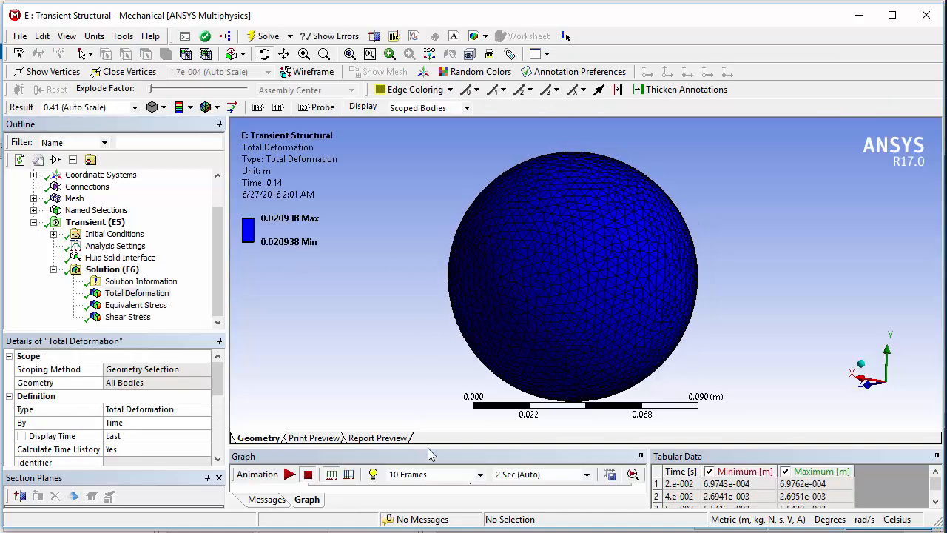
left_click_drag(427, 450, 334, 356)
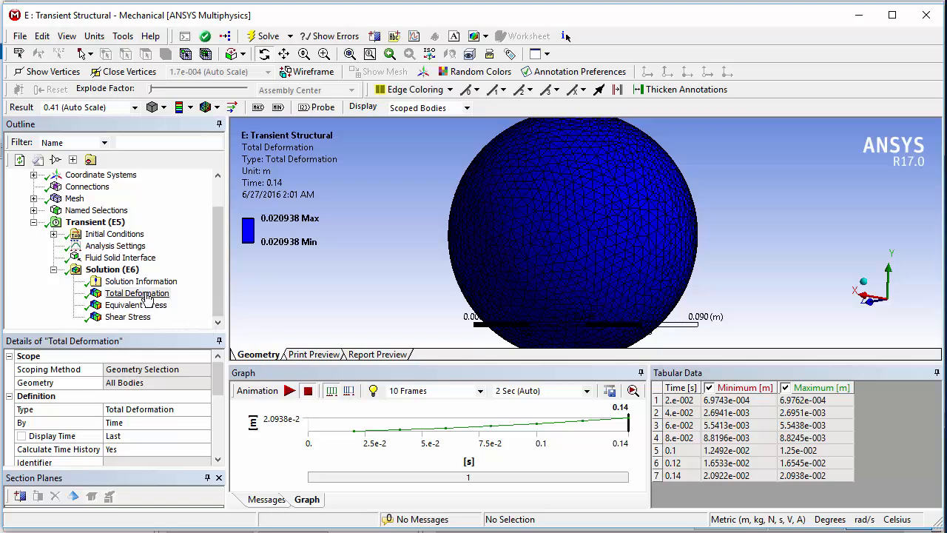
left_click_drag(328, 362, 327, 319)
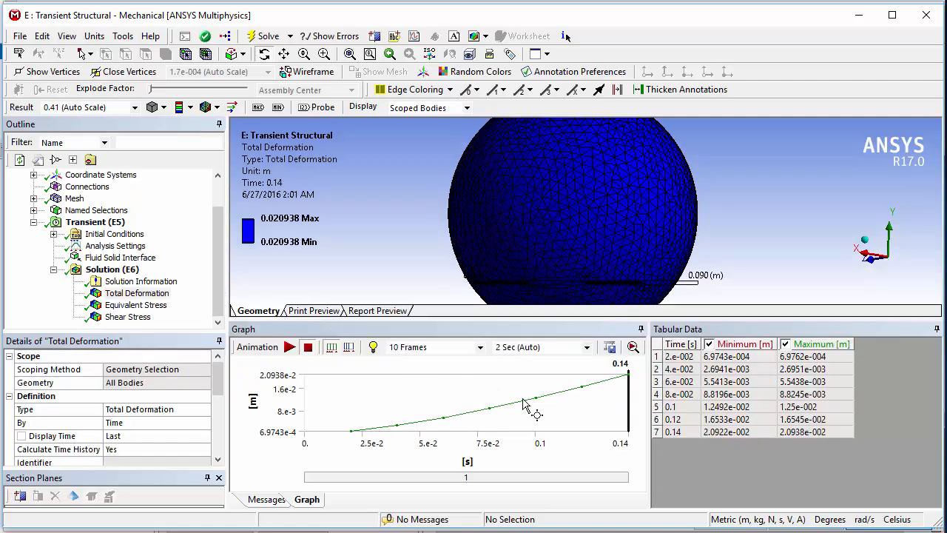
Step: Play the Total Deformation animation of the sphere with 10 frames over 2 seconds, and stop it
scroll(541, 196, "down", 2)
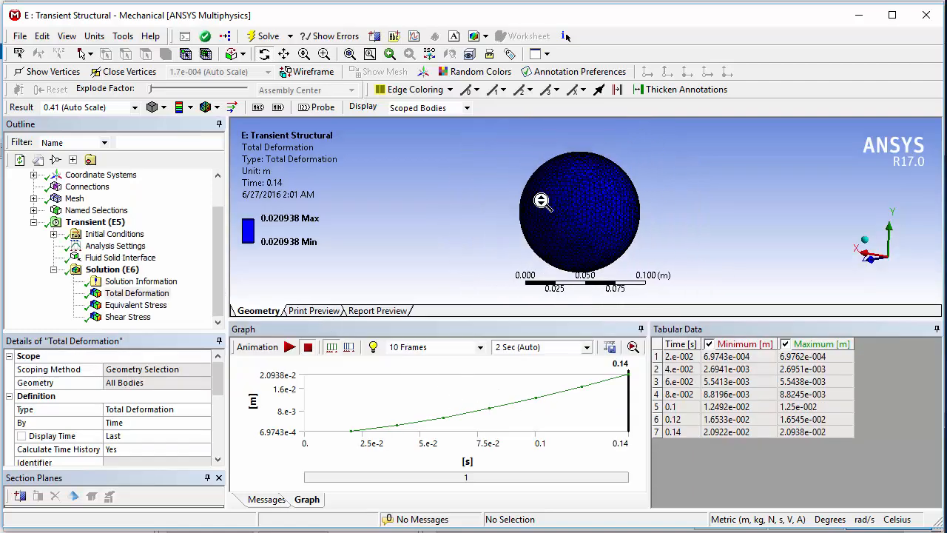
scroll(543, 203, "up", 3)
scroll(547, 204, "down", 2)
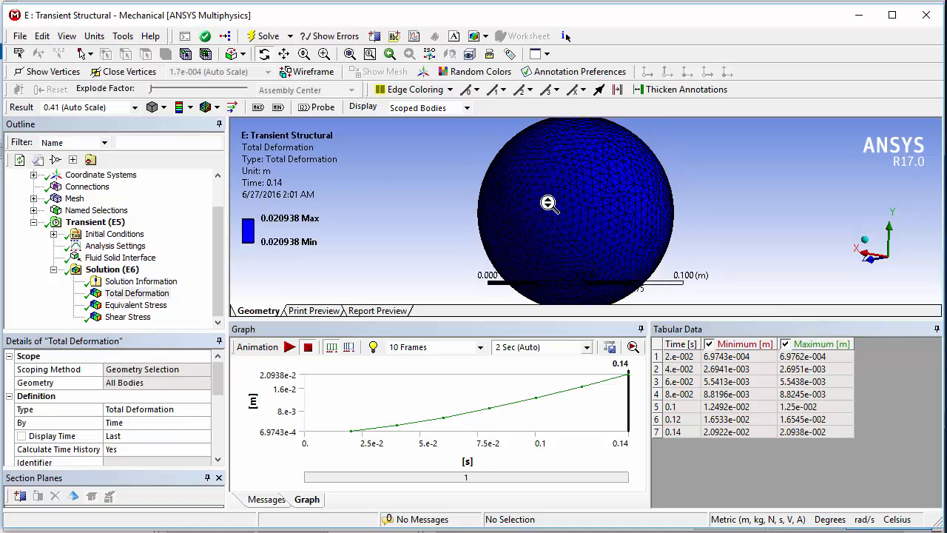
mouse_move(548, 204)
middle_mouse_down()
mouse_move(601, 228)
mouse_move(607, 216)
mouse_move(575, 205)
mouse_move(560, 212)
middle_mouse_up()
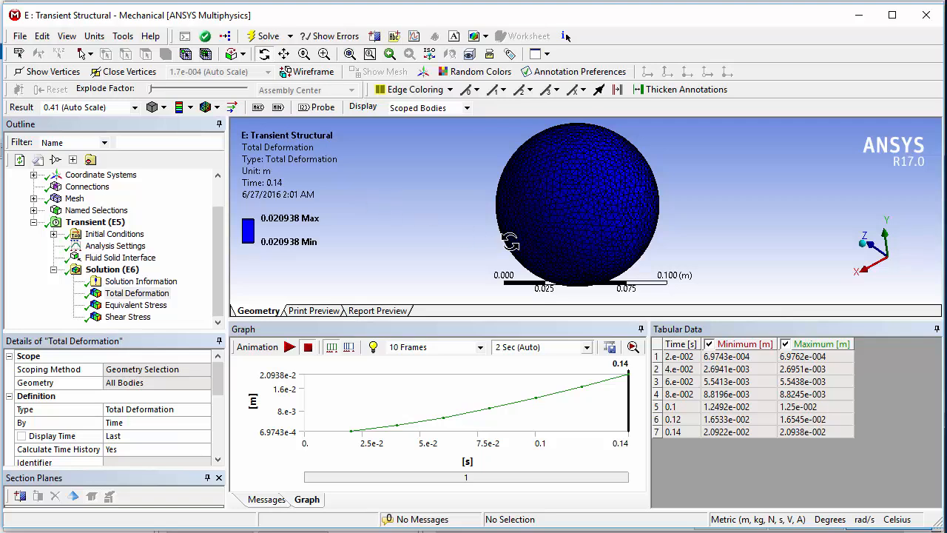
scroll(508, 244, "down", 2)
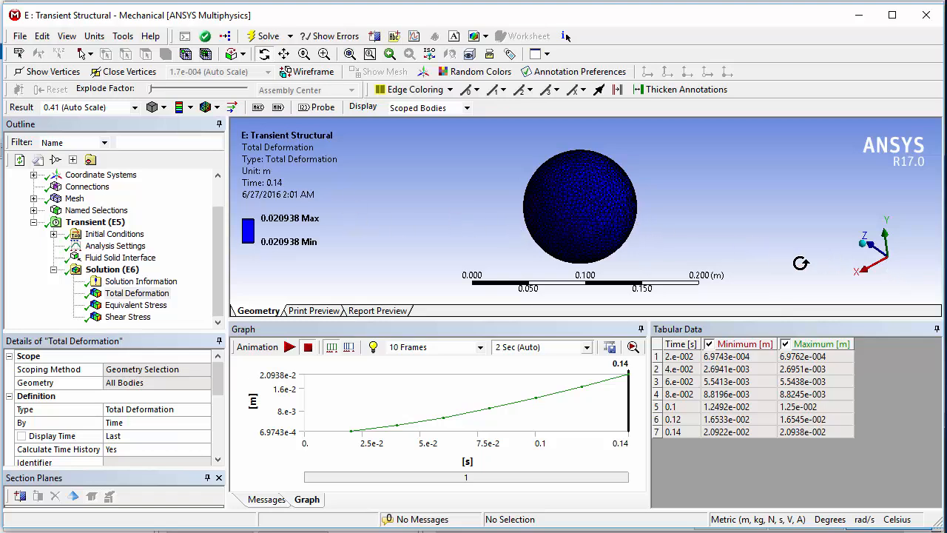
mouse_move(729, 210)
left_mouse_down()
mouse_move(732, 218)
mouse_move(554, 218)
mouse_move(577, 183)
mouse_move(681, 182)
mouse_move(666, 170)
mouse_move(645, 195)
mouse_move(638, 181)
left_mouse_up()
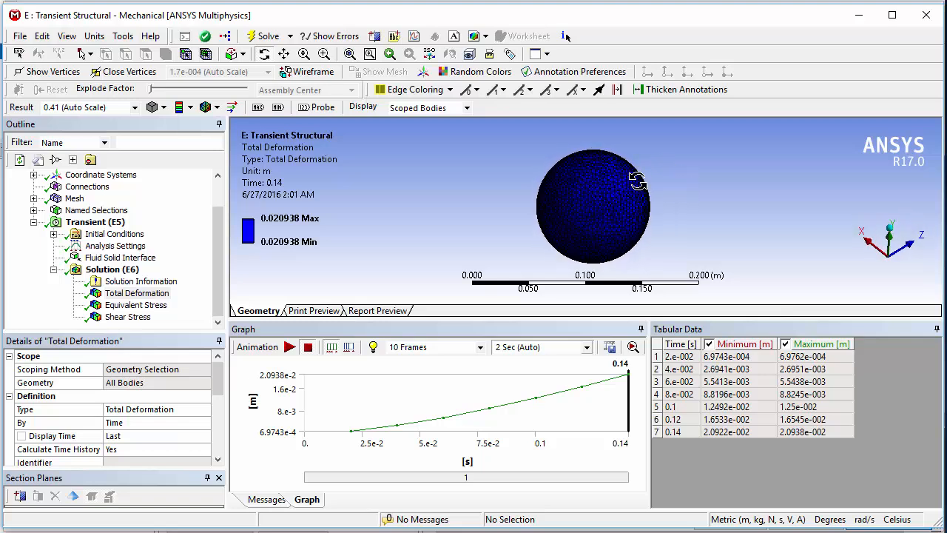
left_click(289, 348)
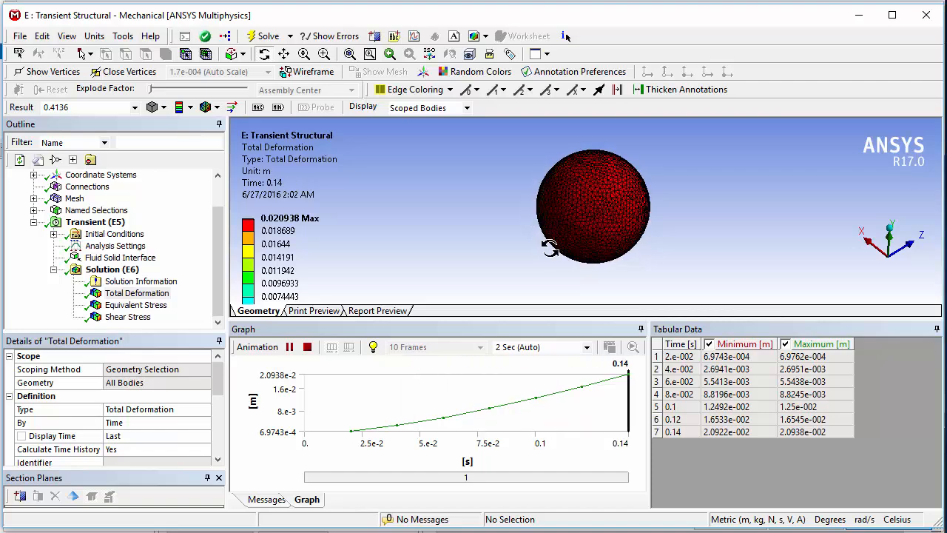
left_click_drag(542, 246, 530, 205)
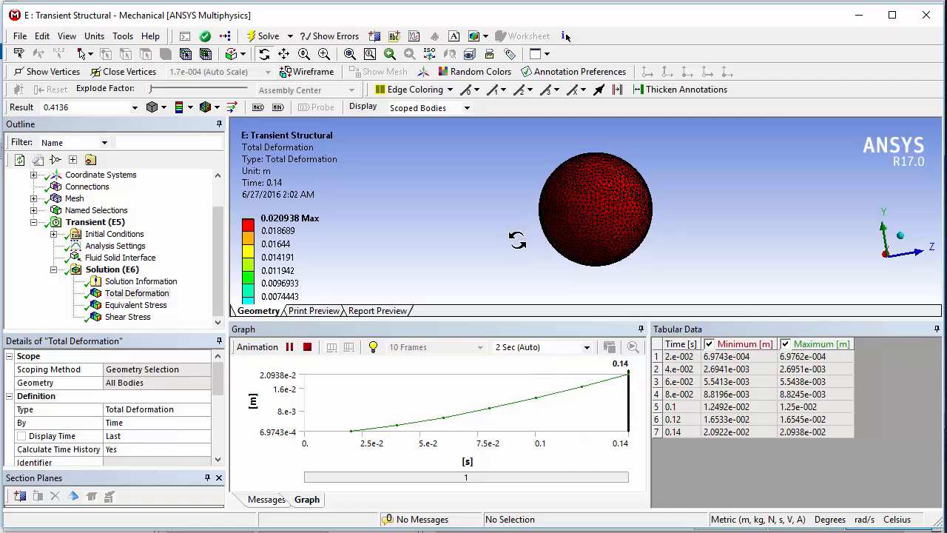
left_click(307, 347)
Step: Display the Equivalent Stress result, play its animation with 10 frames over 2 seconds, and pause it
left_click(133, 304)
right_click(120, 310)
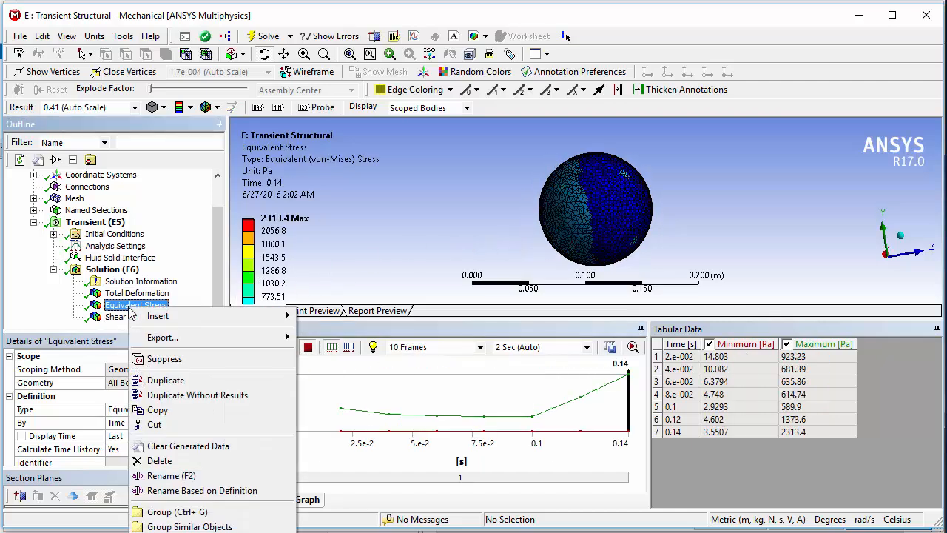
left_click(117, 311)
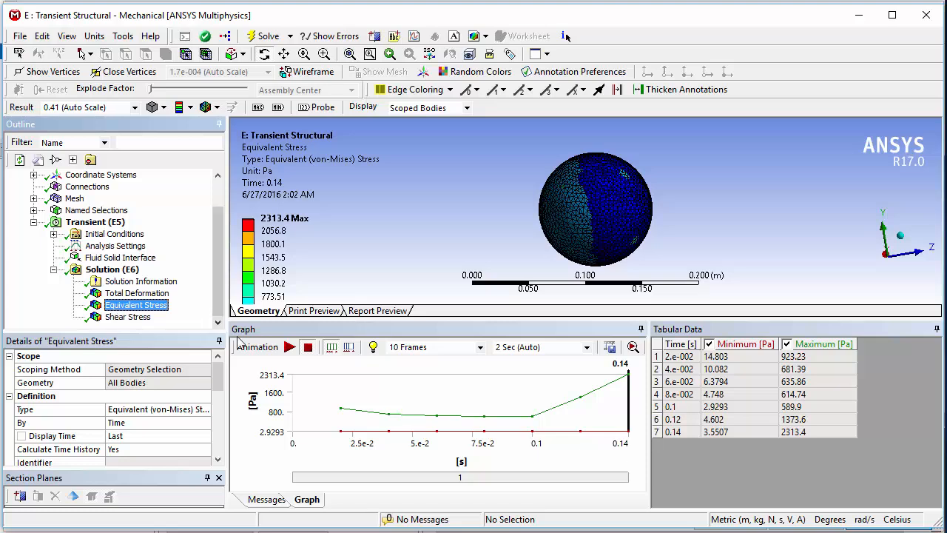
left_click(290, 347)
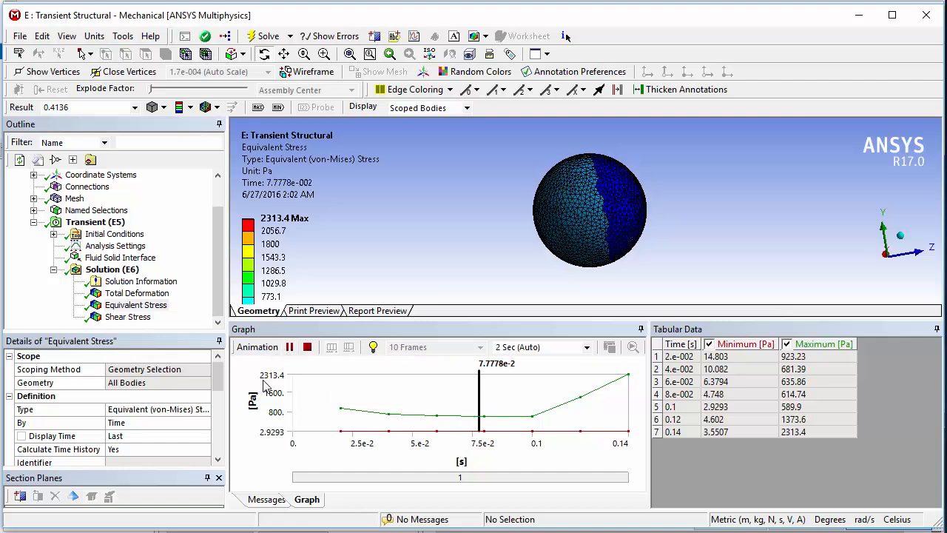
left_click(290, 347)
Step: Display the Shear Stress result, play its XY-plane animation with 10 frames over 2 seconds, and pause it
left_click(127, 317)
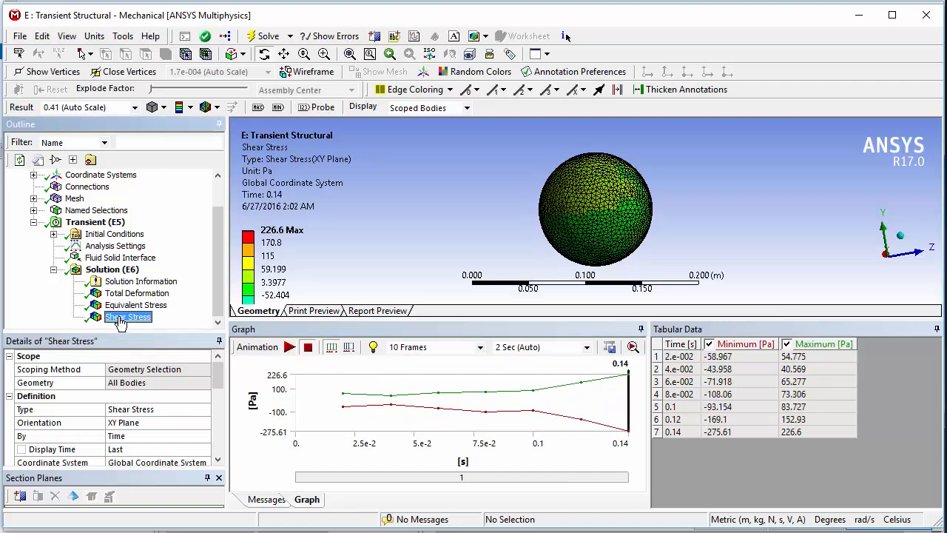
left_click(299, 352)
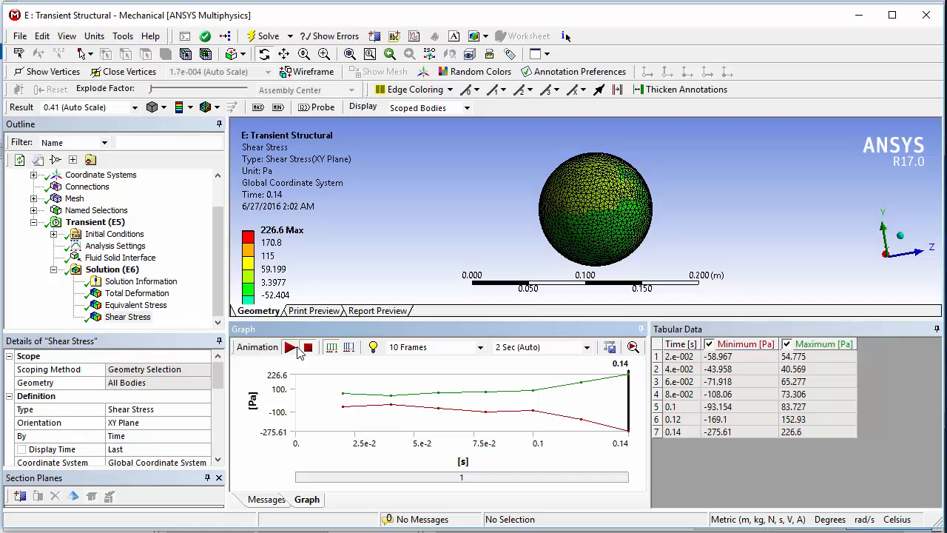
left_click(300, 352)
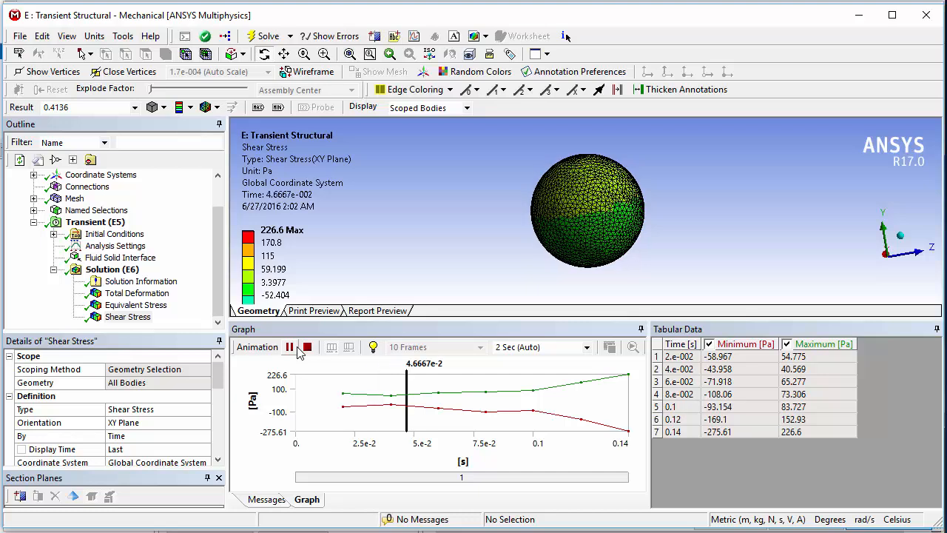
left_click(293, 352)
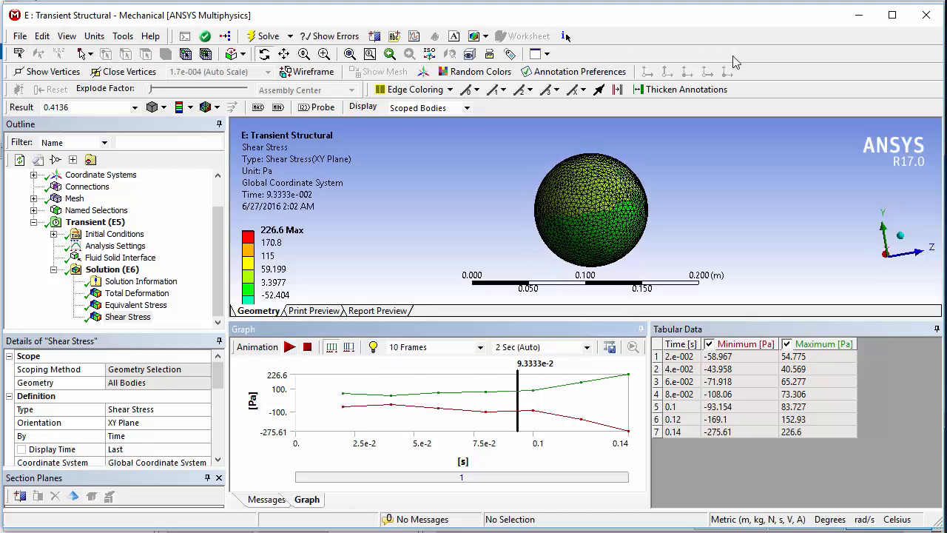
Step: Return to the Workbench project schematic and transfer the Fluent Solution data to a new Results system
left_click(858, 15)
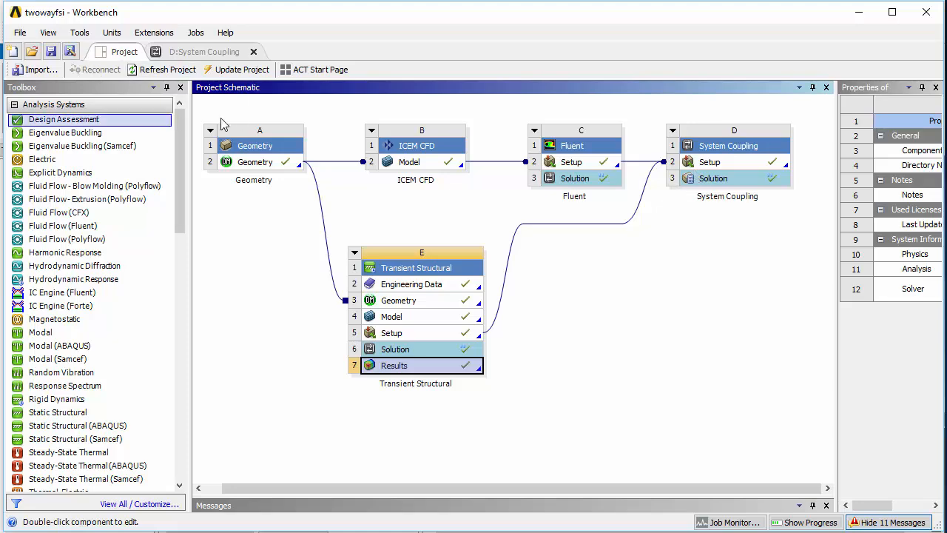
right_click(592, 180)
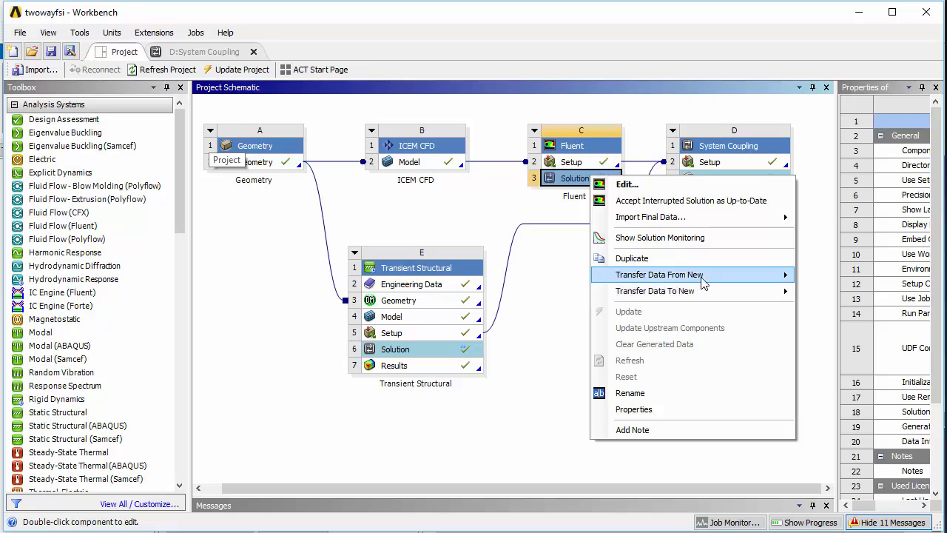
mouse_move(707, 296)
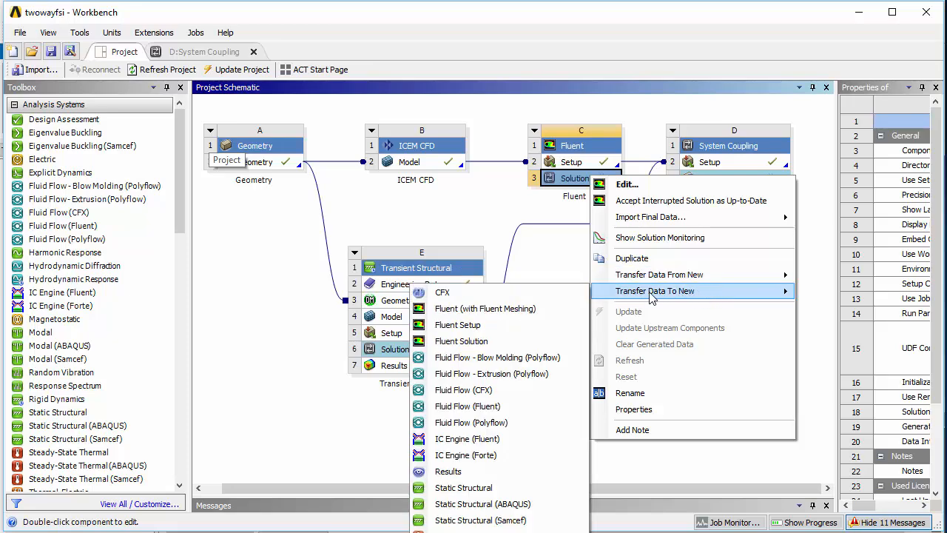
left_click(447, 471)
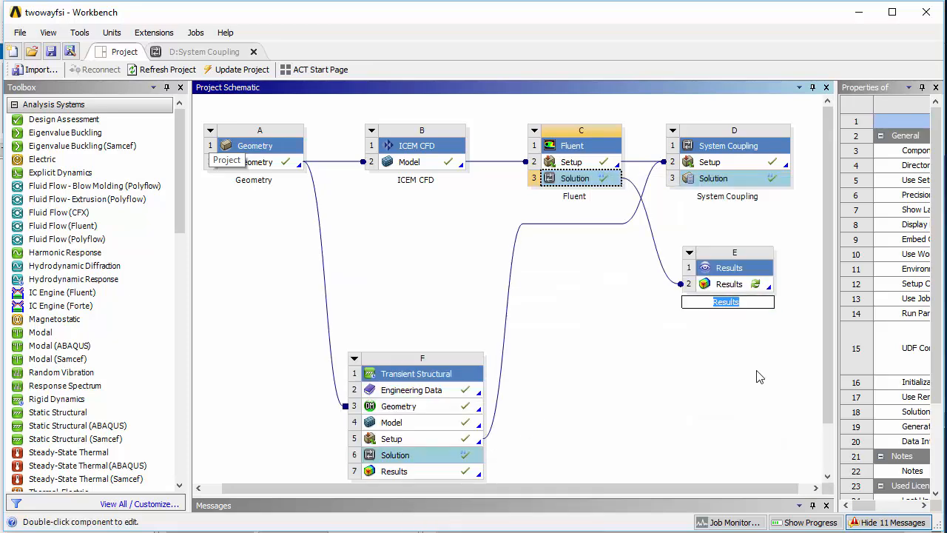
Step: Link the Transient Structural Solution to the new Results system and open its Results cell in CFD-Post
left_click_drag(828, 372, 831, 430)
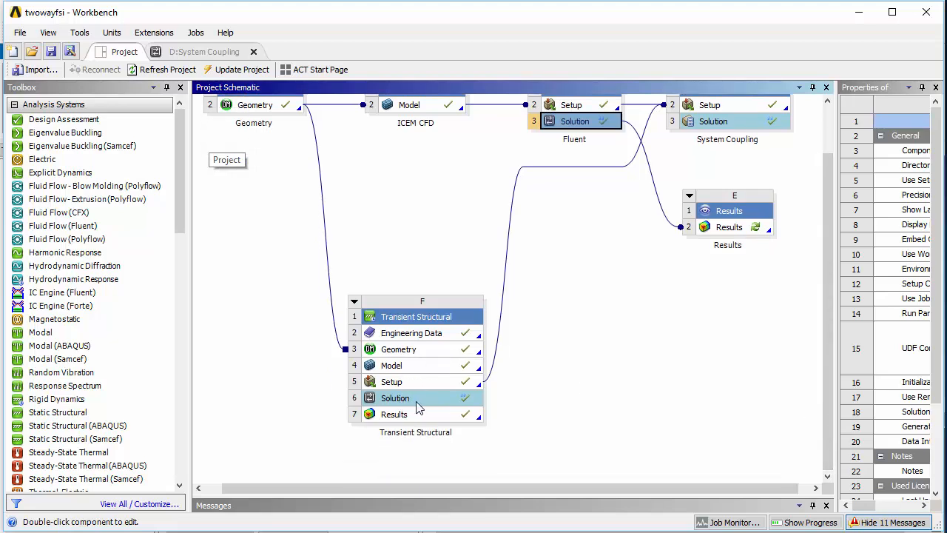
left_click_drag(416, 401, 732, 226)
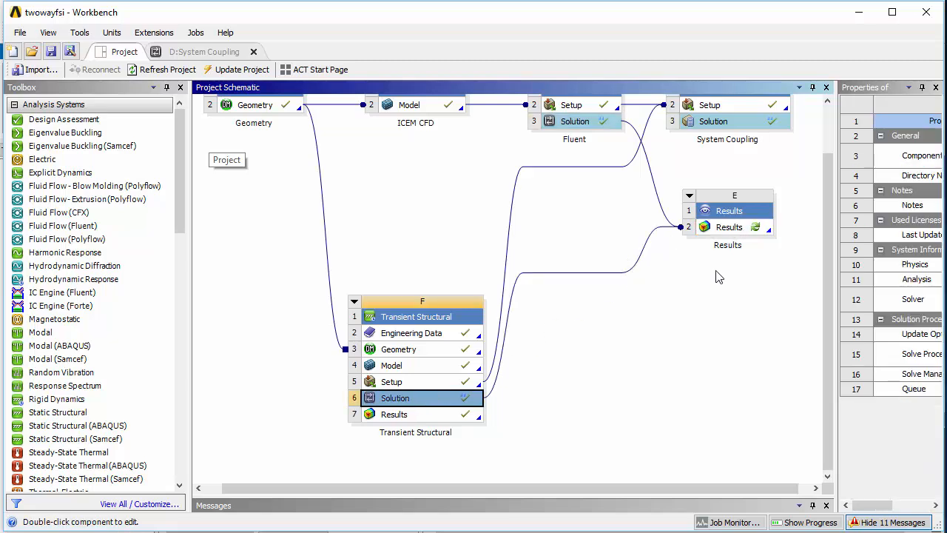
double_click(733, 228)
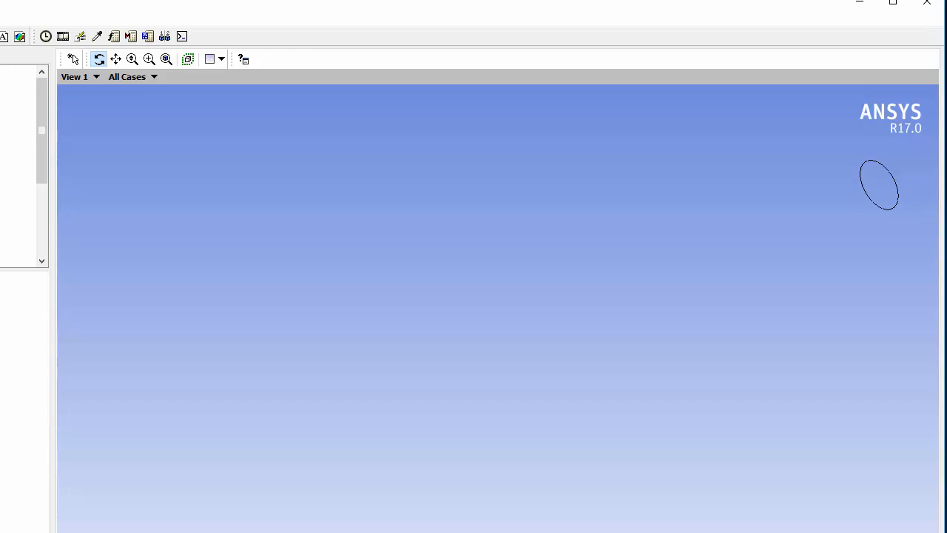
Step: Bring the small sphere into view and enlarge it until it fills much of the 3D viewer
left_click_drag(300, 355, 399, 372)
left_click(116, 59)
left_click_drag(304, 307, 237, 287)
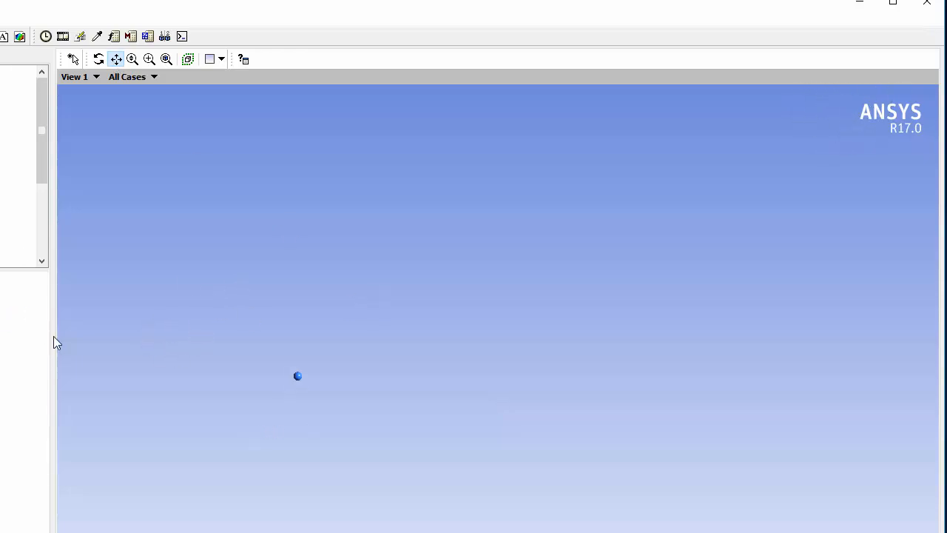
left_click_drag(118, 345, 423, 408)
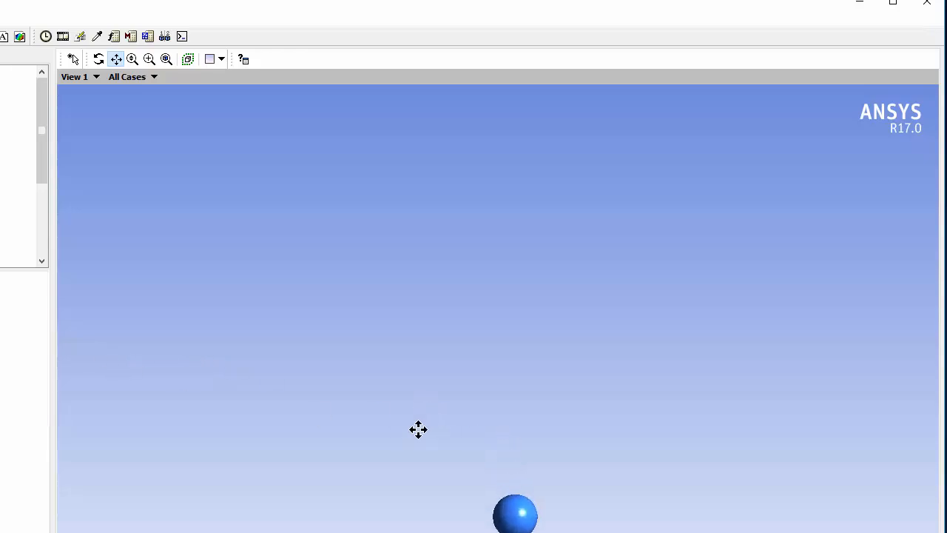
left_click_drag(416, 429, 278, 290)
left_click(168, 59)
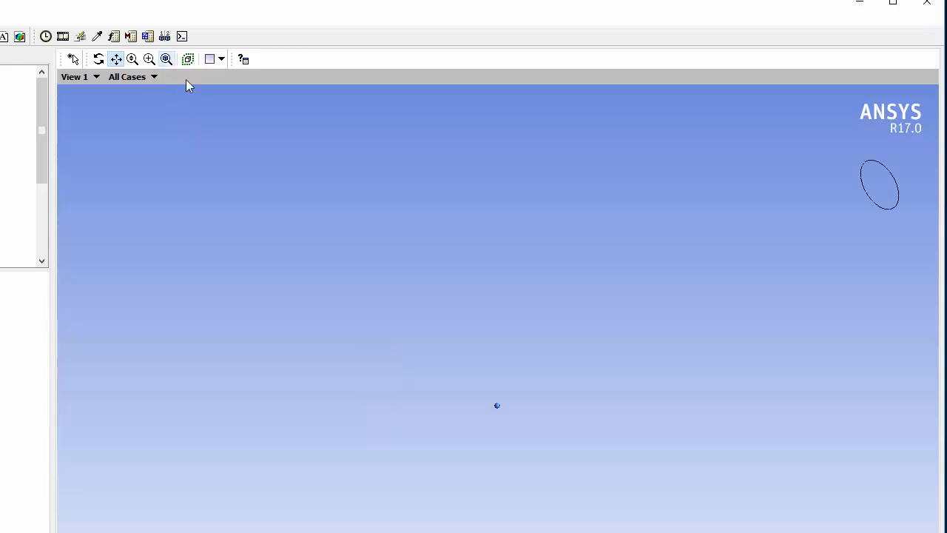
left_click(148, 59)
left_click_drag(475, 392, 506, 427)
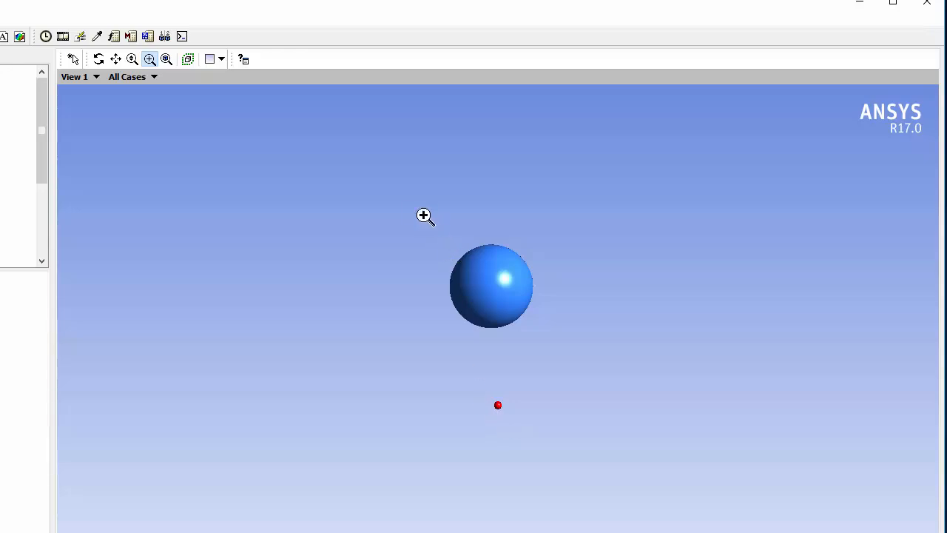
left_click_drag(417, 205, 565, 361)
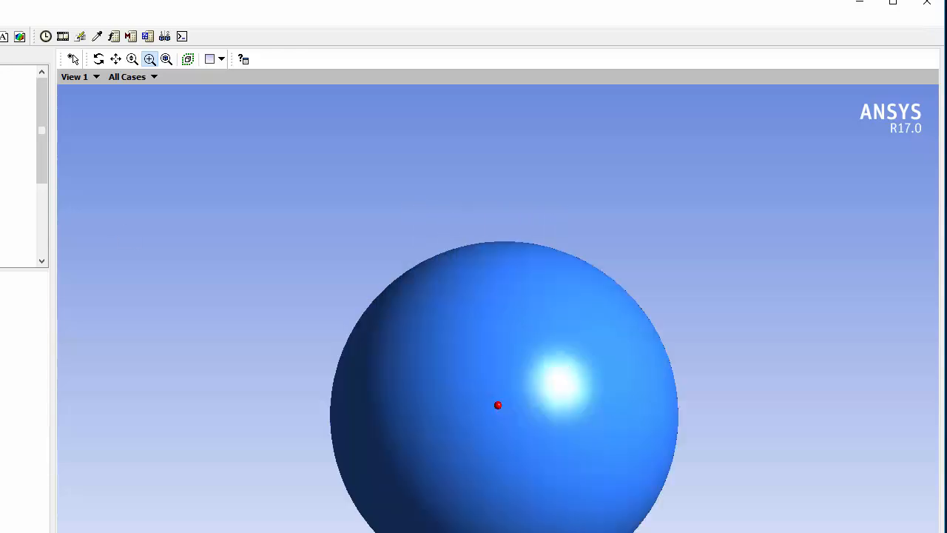
Step: Show mesh lines on the first case's sphere surface and set their user-specified line color to black
left_click(17, 205)
left_click(17, 218)
double_click(17, 151)
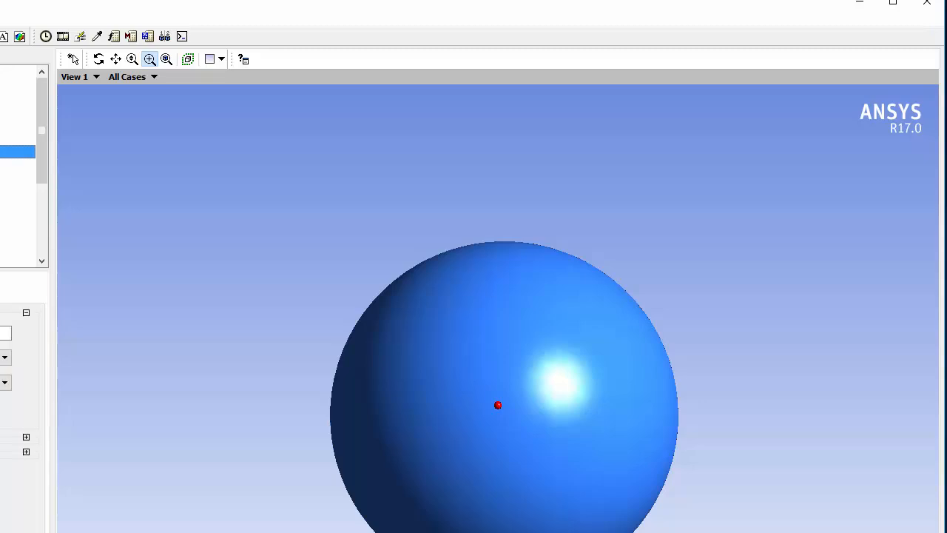
left_click(25, 437)
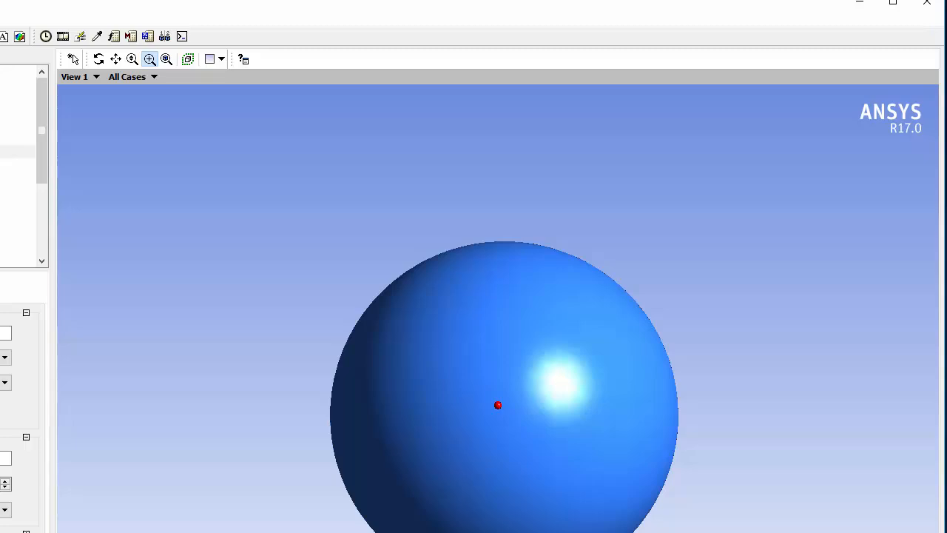
left_click(5, 510)
left_click(4, 530)
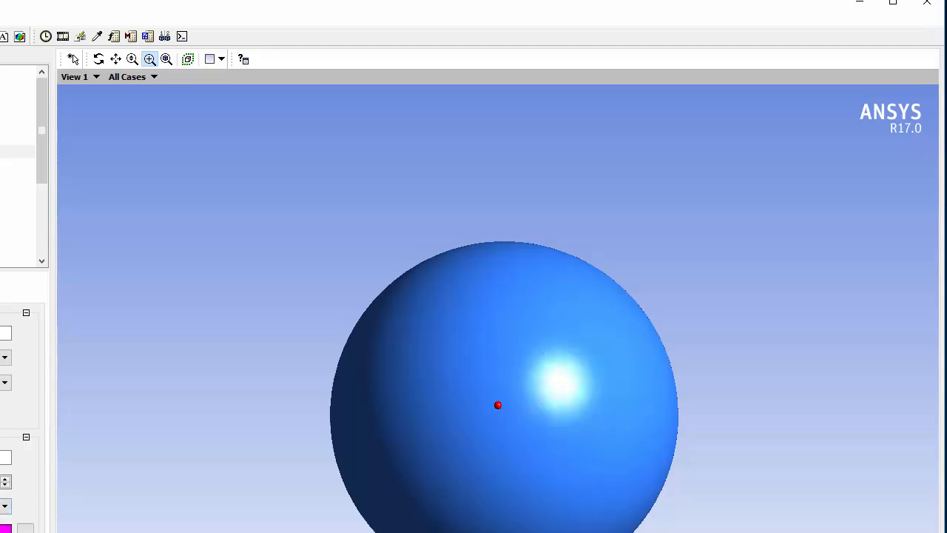
left_click(4, 528)
left_click(4, 528)
left_click(4, 528)
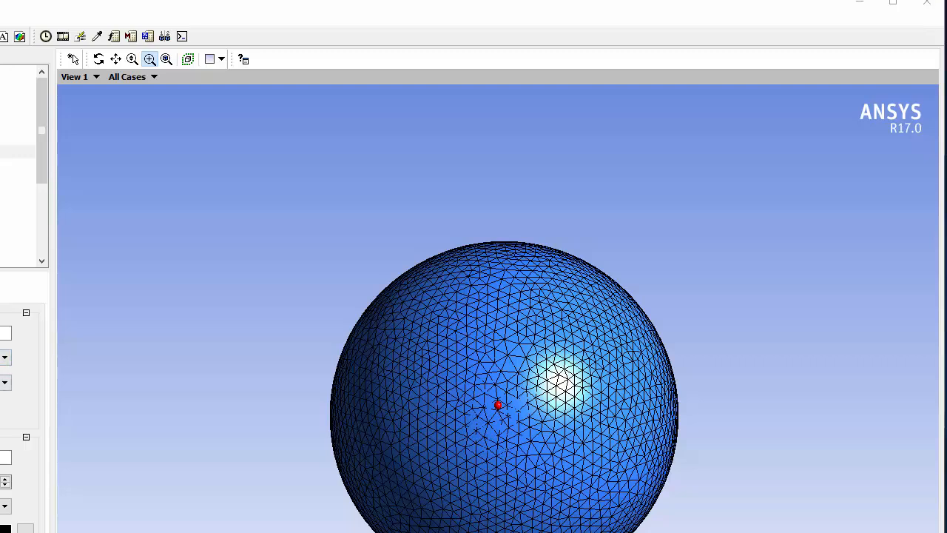
Step: Show black mesh lines on the second case's sphere surface as well, and compare the two overlaid meshes up close
left_click(16, 218)
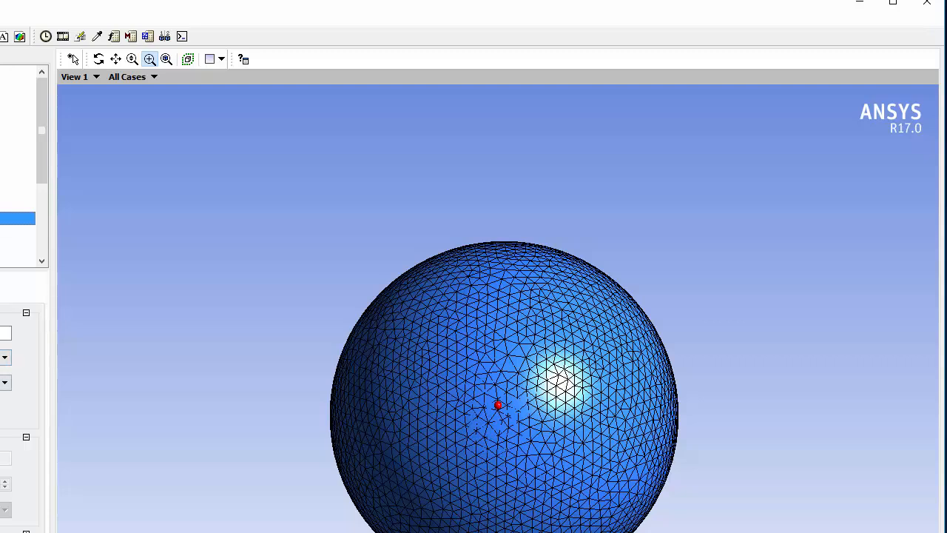
left_click(5, 509)
left_click(6, 527)
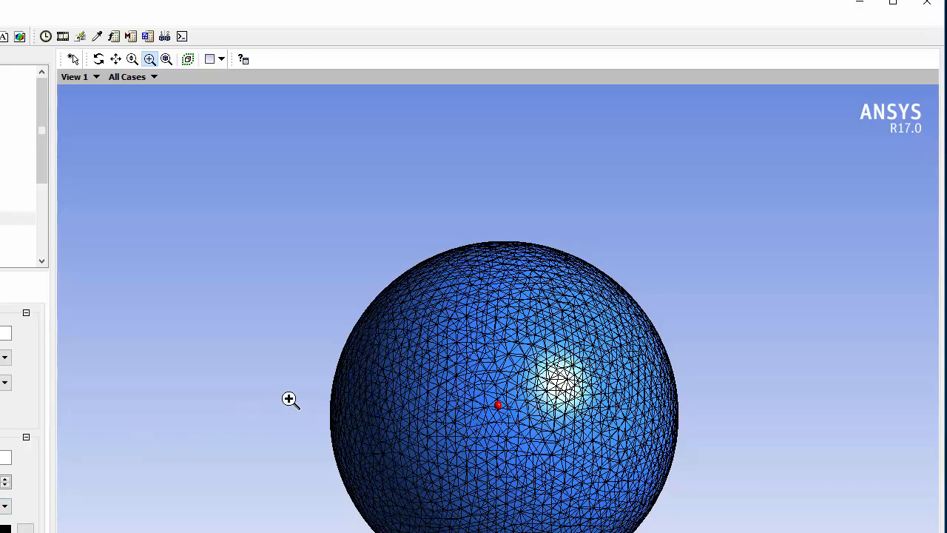
scroll(271, 399, "up", 3)
scroll(271, 400, "up", 4)
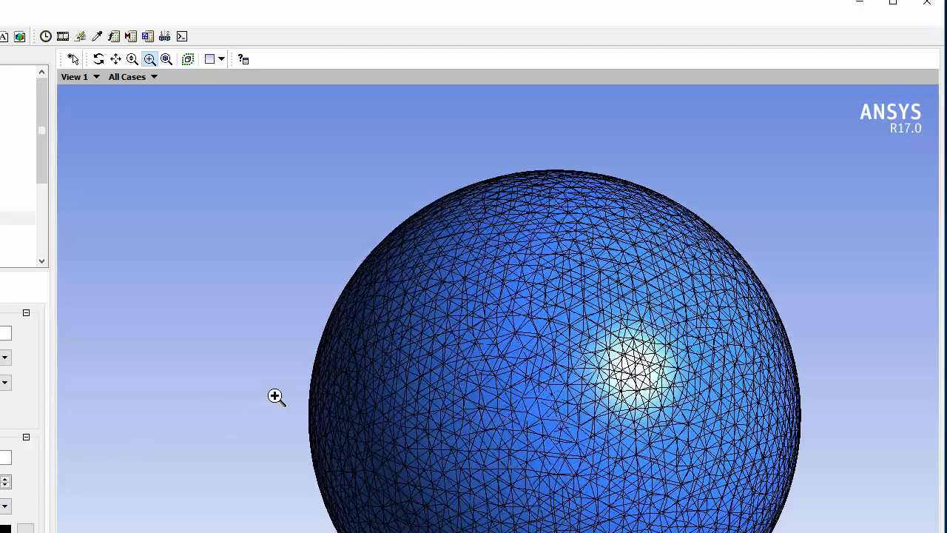
Step: Insert Contour 1 for the Pressure variable and give it a local range
left_click(22, 218)
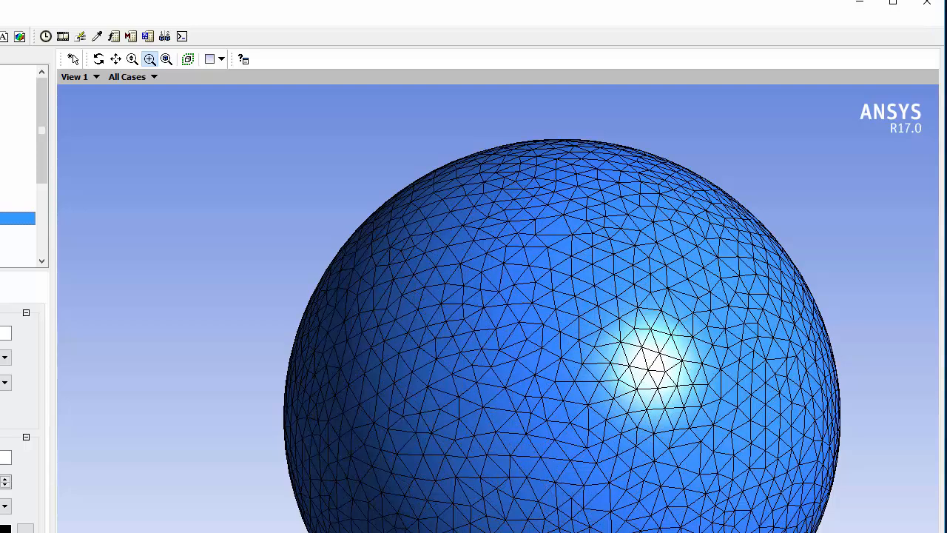
key("Return")
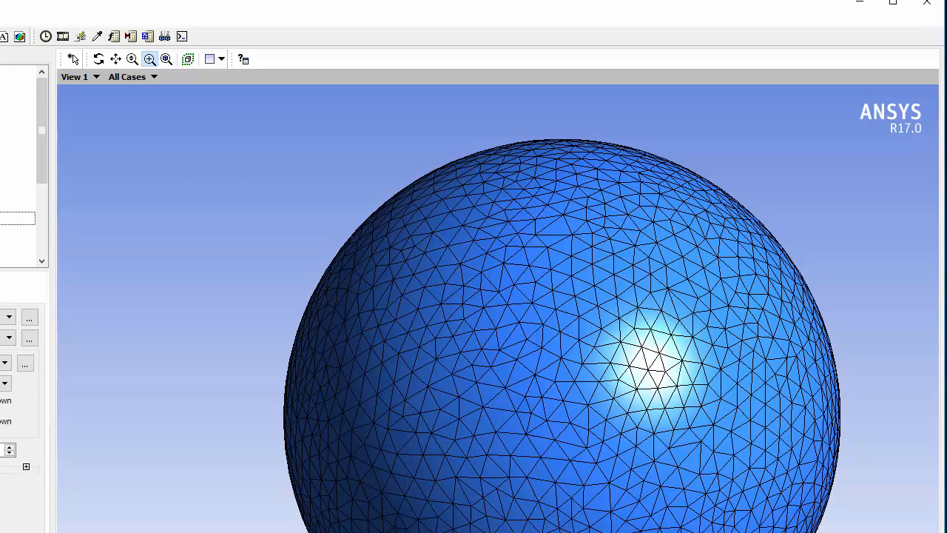
left_click(4, 383)
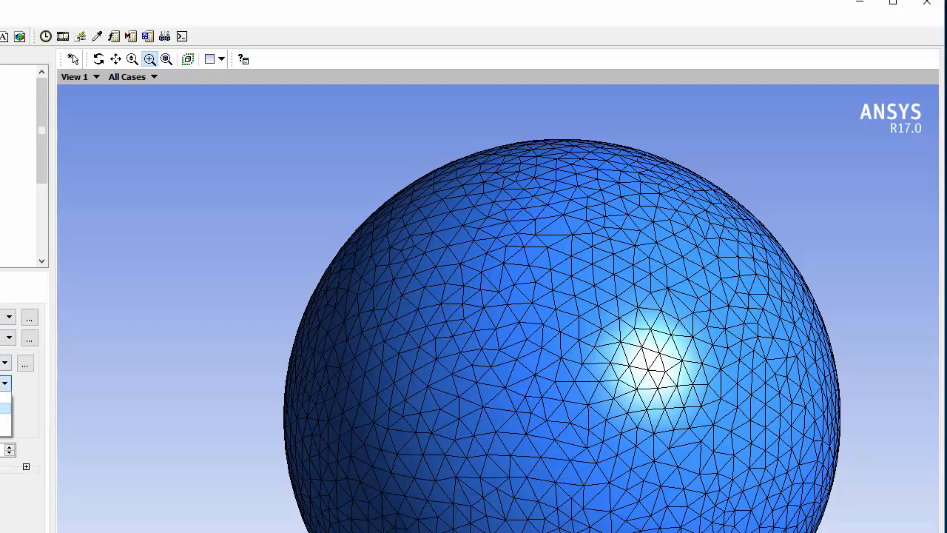
left_click(4, 406)
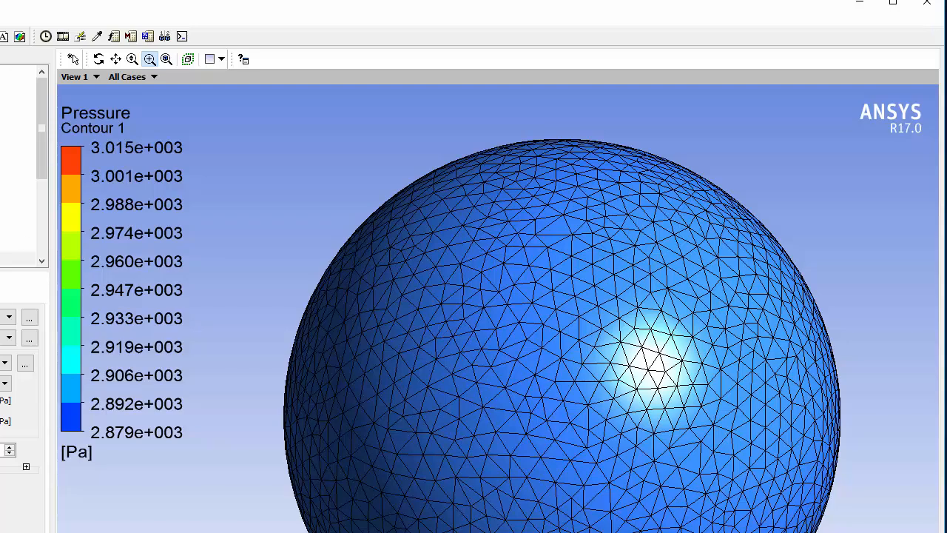
Step: Hide both meshed sphere surfaces and place the Pressure contour on the fluid-side sphere surface
left_click(2, 218)
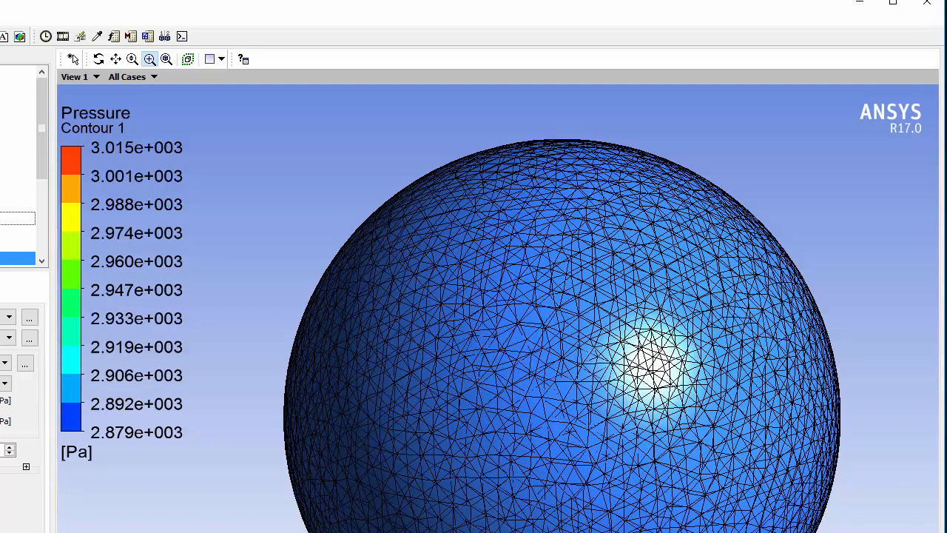
left_click(2, 218)
left_click(3, 152)
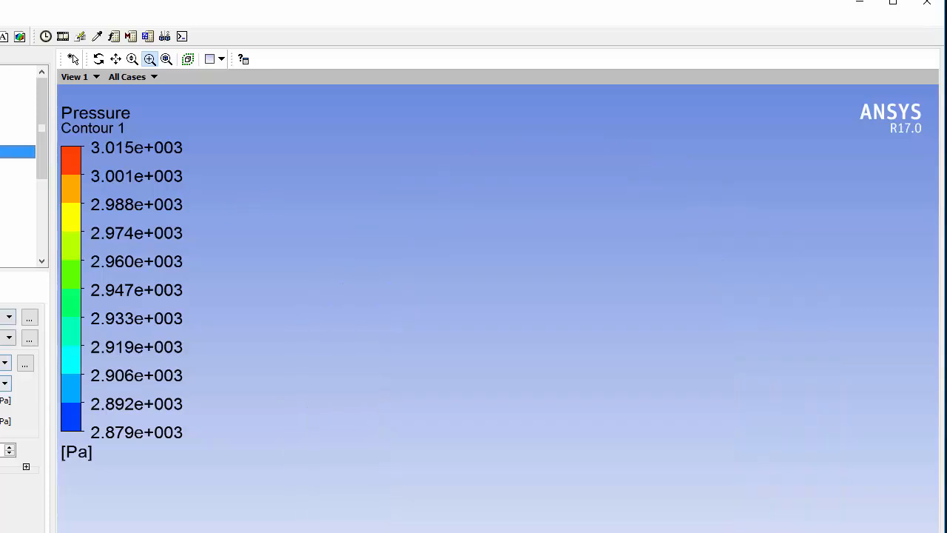
left_click(7, 337)
left_click(3, 370)
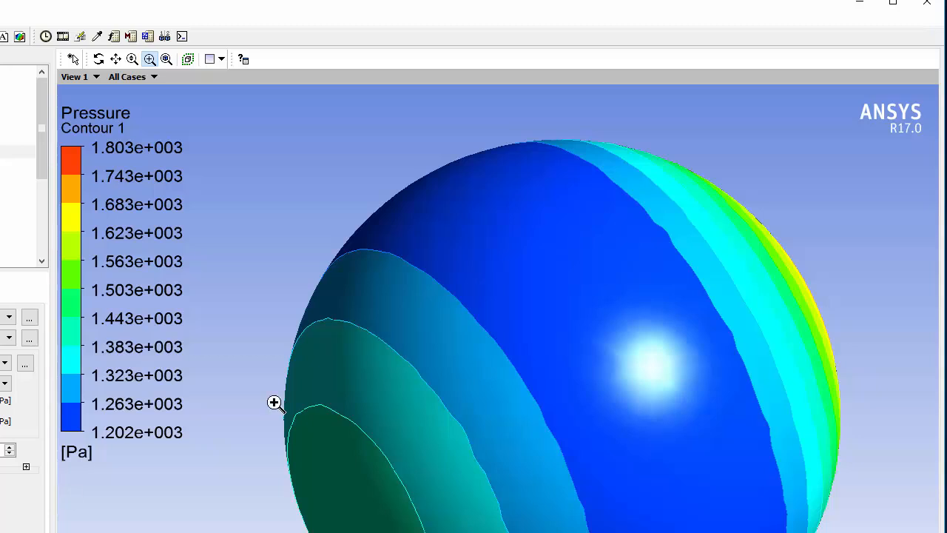
Step: Increase the number of levels in the Pressure contour and turn the sphere to view its high-pressure side
middle_click_drag(381, 375, 361, 452)
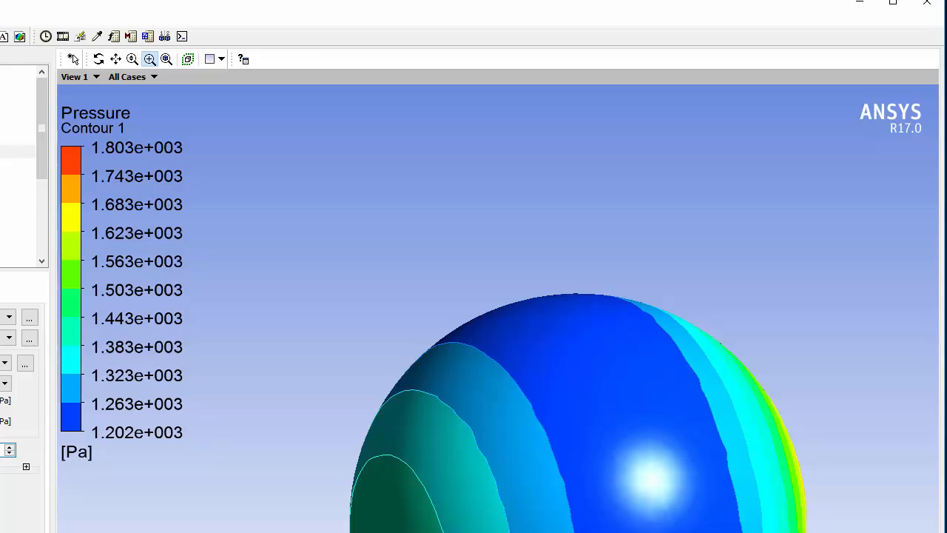
middle_click_drag(276, 380, 342, 266)
left_click(133, 59)
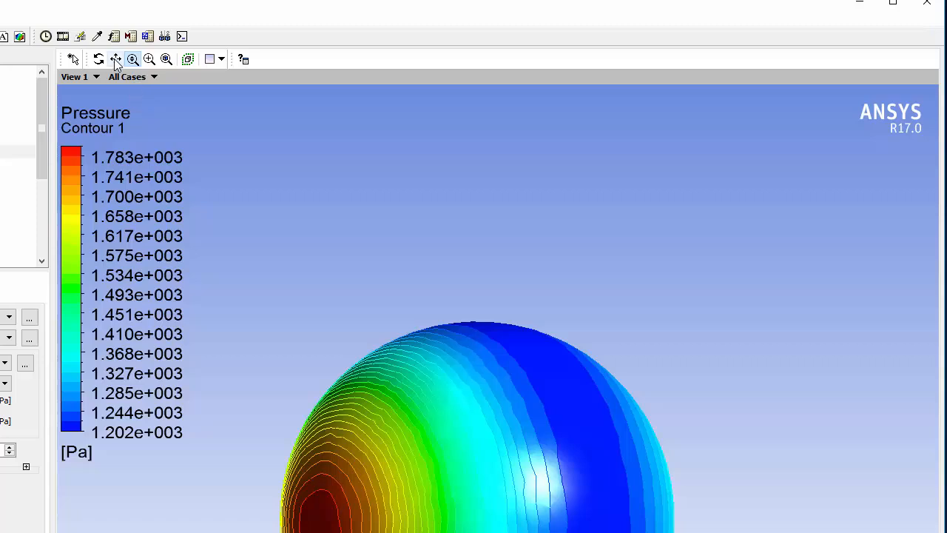
Step: Restore the results window to its smaller size and inspect the whole Pressure contour on the sphere
left_click(115, 59)
left_click_drag(325, 230, 342, 168)
double_click(262, 5)
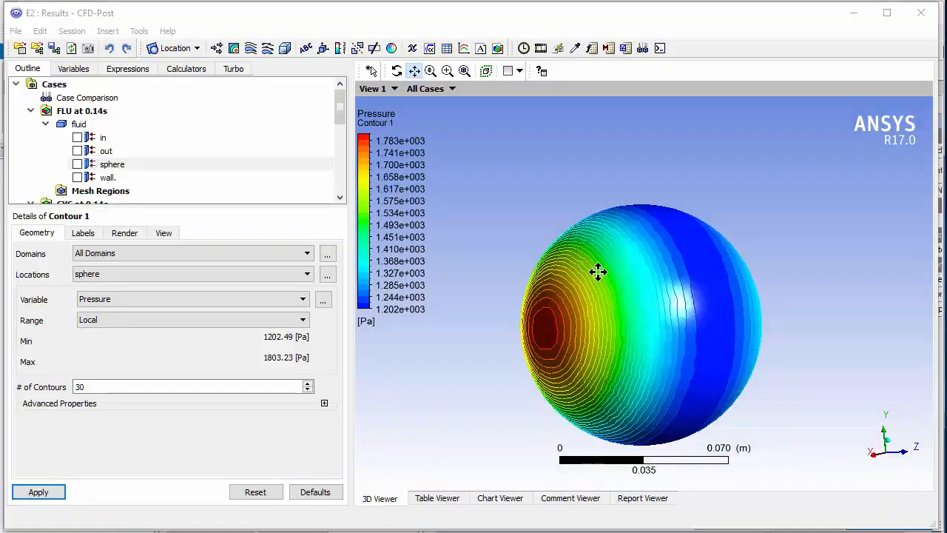
middle_click_drag(604, 258, 597, 234)
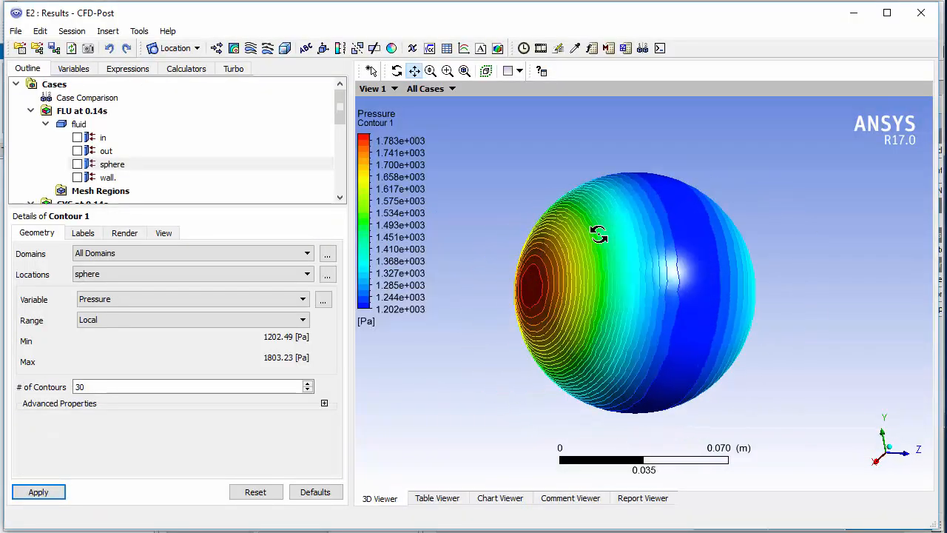
Step: Browse the full variable list for Contour 1, examining the Total Mechanical and Thermal Strain variables under Strain
left_click(324, 300)
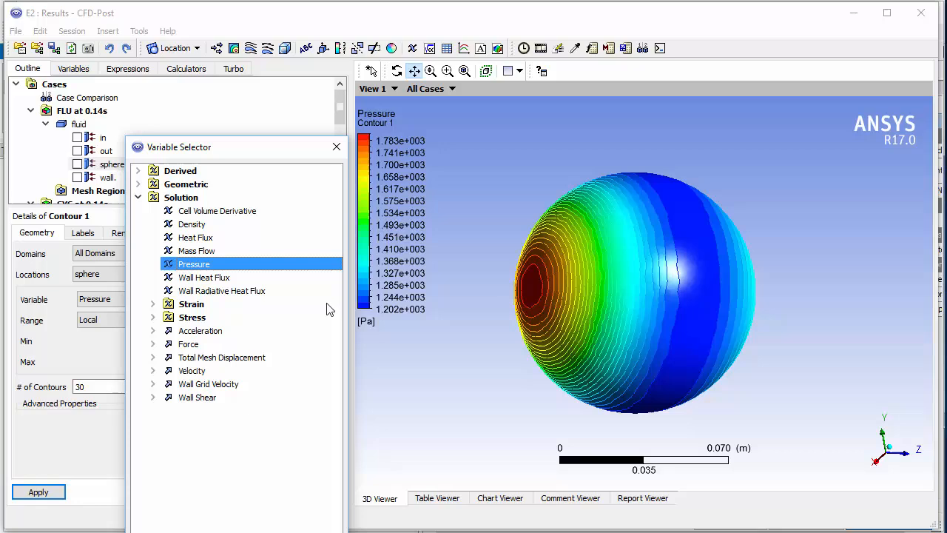
left_click(152, 305)
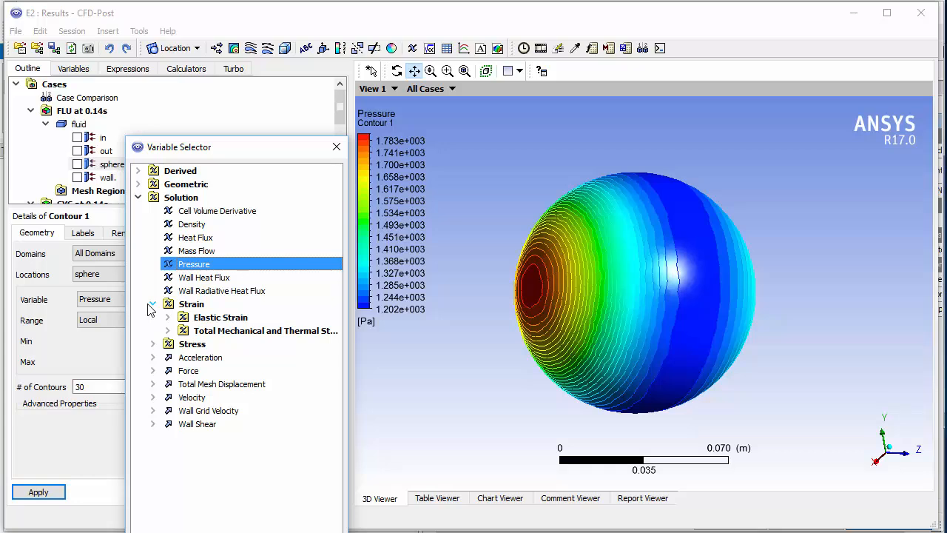
left_click(167, 331)
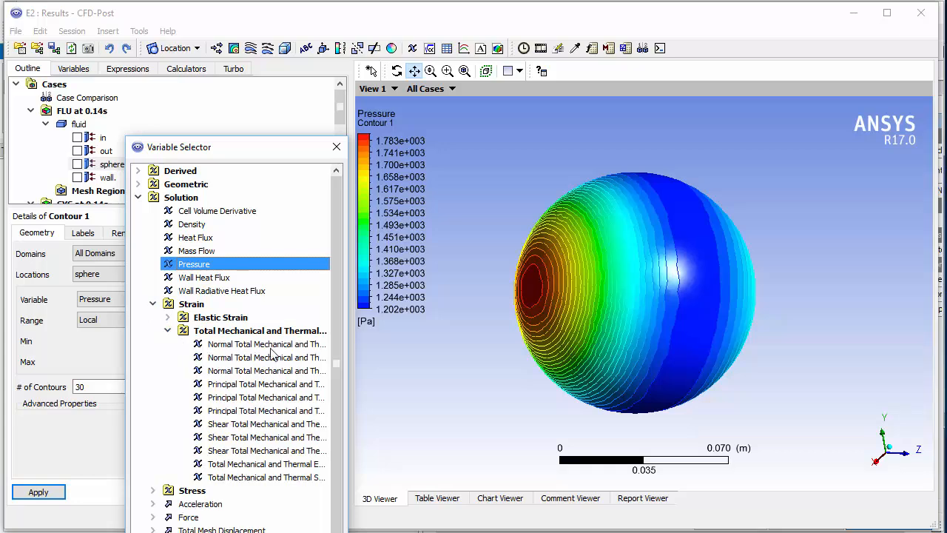
left_click_drag(340, 368, 503, 381)
left_click(178, 321)
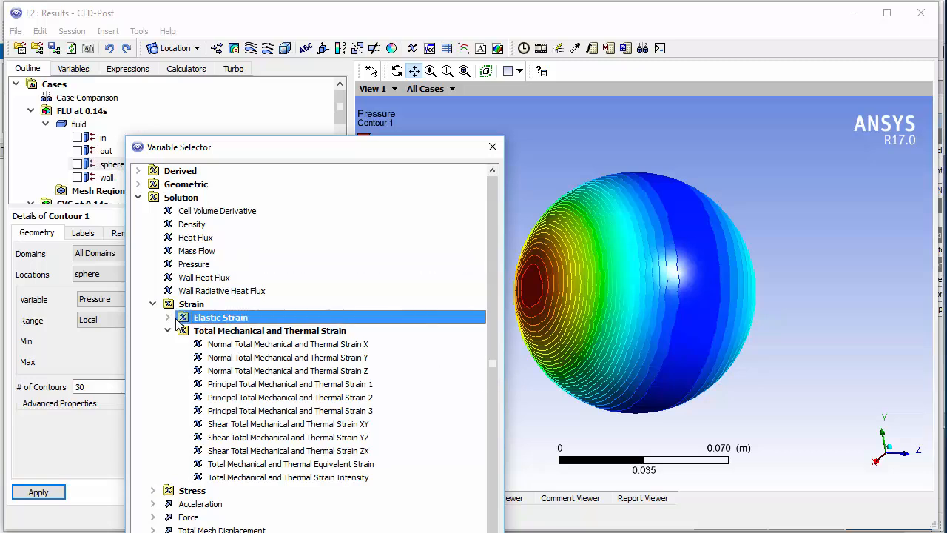
left_click(261, 386)
left_click(262, 400)
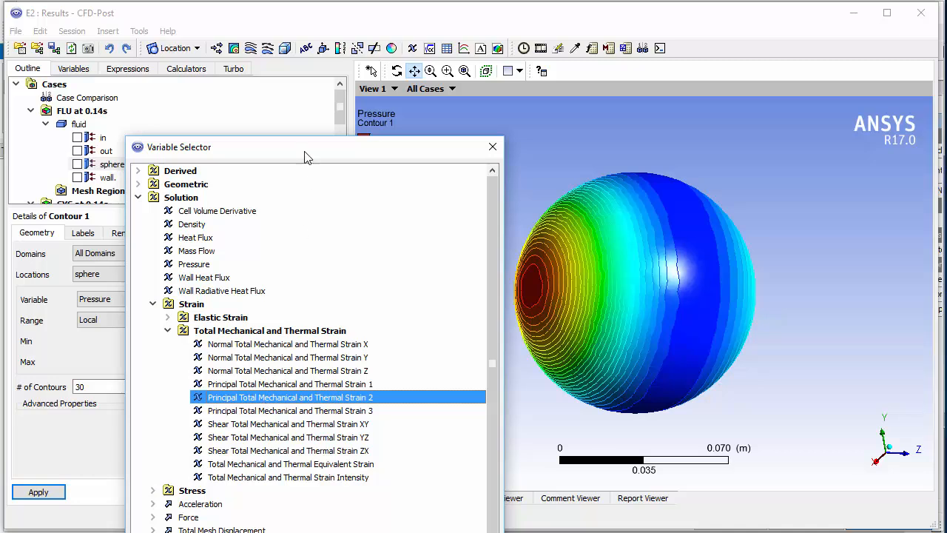
Step: Try to display Wall Grid Velocity as the variable of Contour 1 on the fluid-side sphere surface
left_click_drag(267, 149, 224, 54)
left_click(216, 446)
scroll(215, 446, "down", 1)
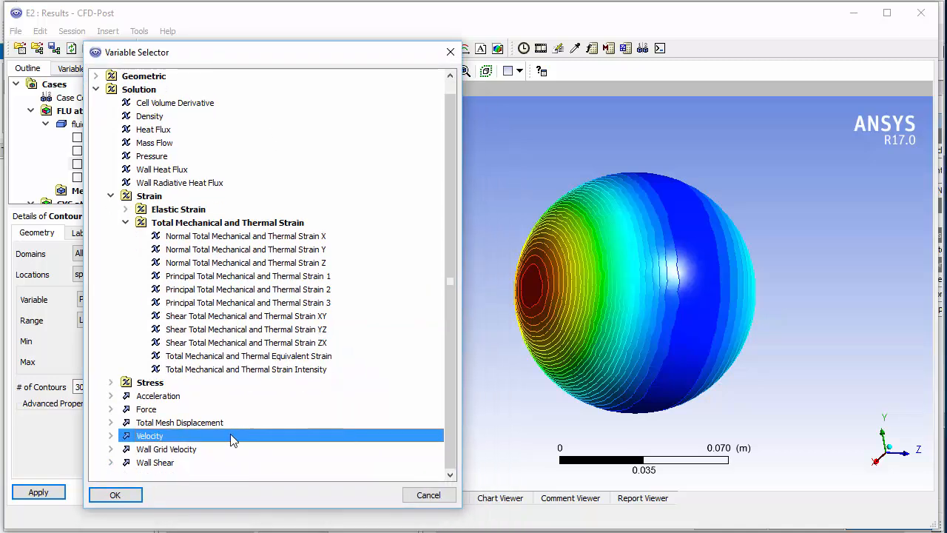
left_click(157, 451)
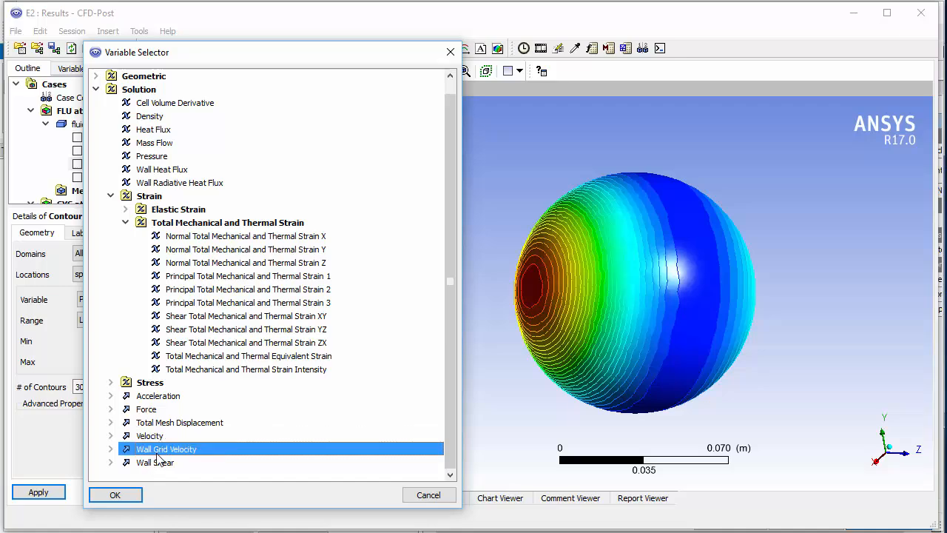
left_click(119, 495)
left_click(38, 492)
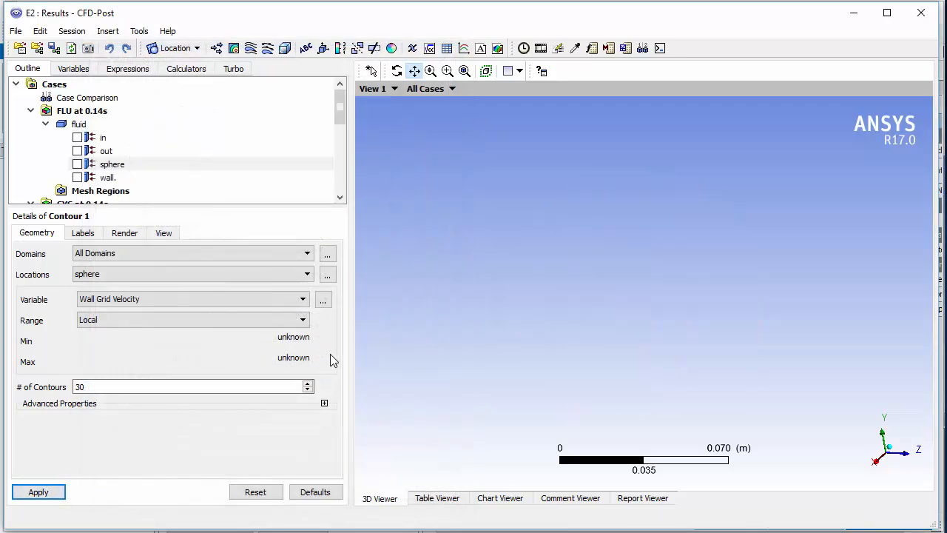
Step: Change the variable of Contour 1 to Total Mesh Displacement and apply it
left_click(174, 300)
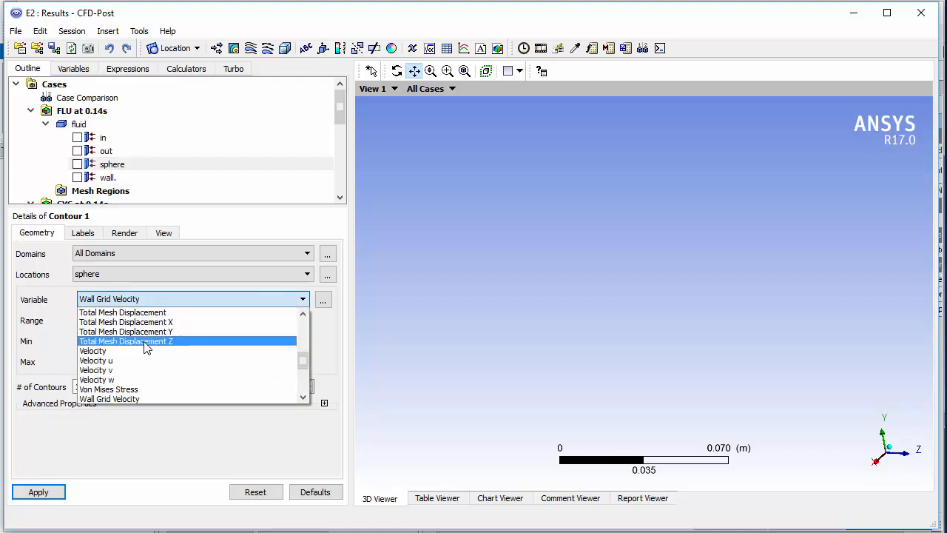
left_click(158, 312)
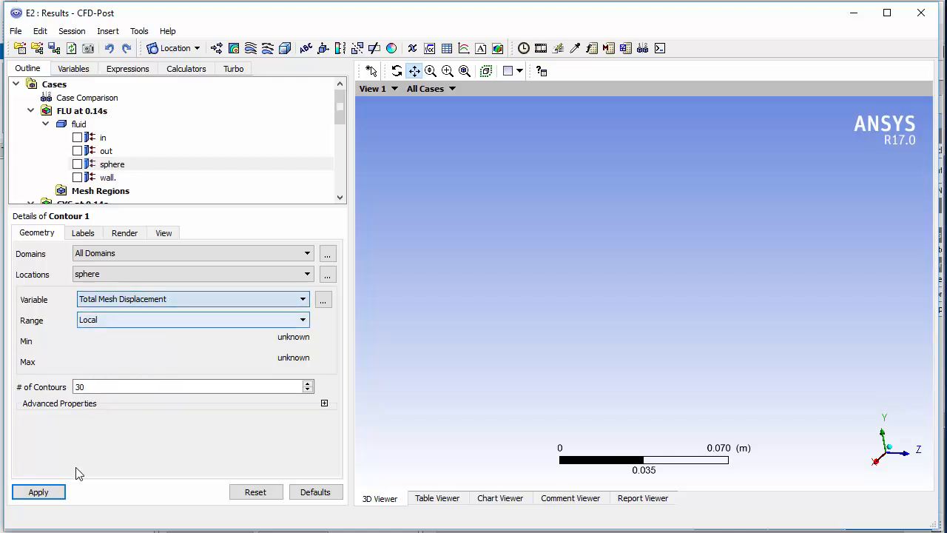
left_click(37, 492)
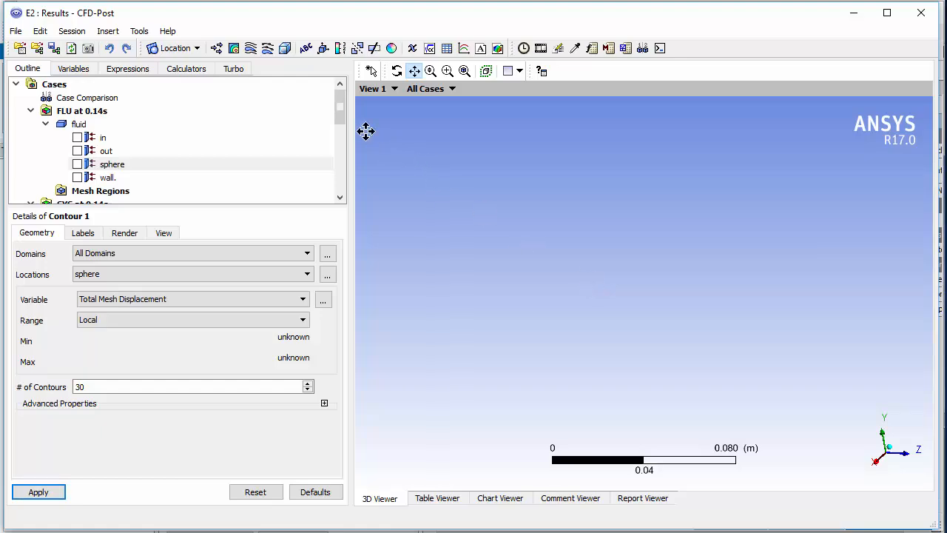
Step: Move the Total Mesh Displacement contour to the Default Boundary location and inspect it from another side of the sphere
left_click(307, 273)
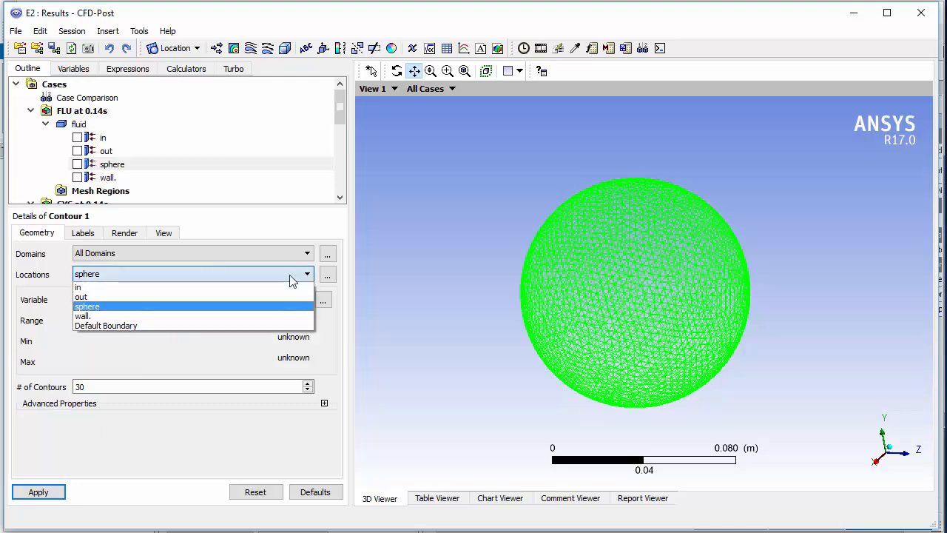
left_click(164, 326)
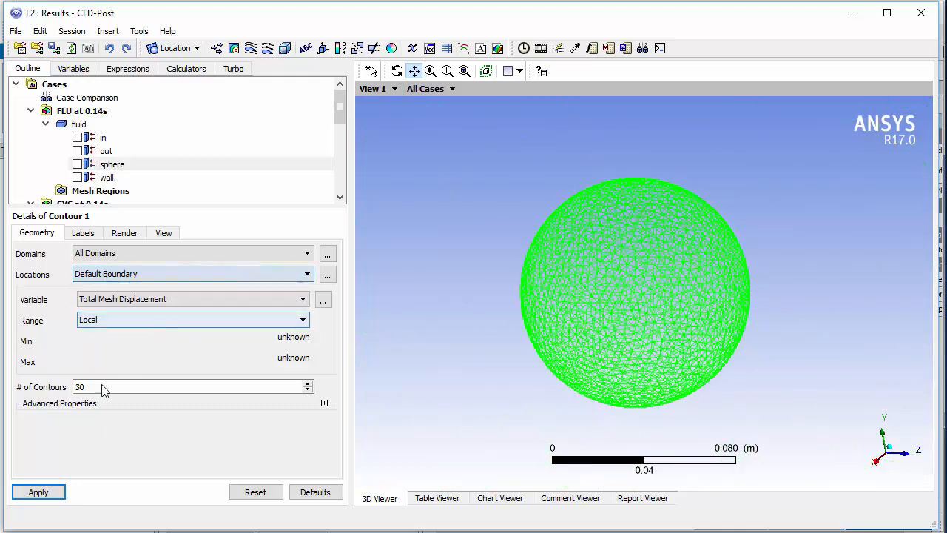
left_click(45, 494)
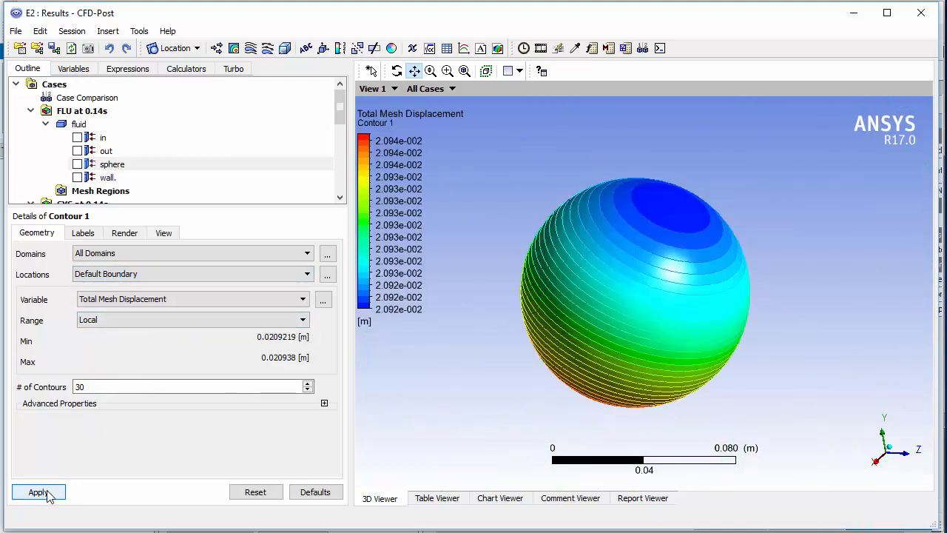
middle_click_drag(575, 262, 680, 277)
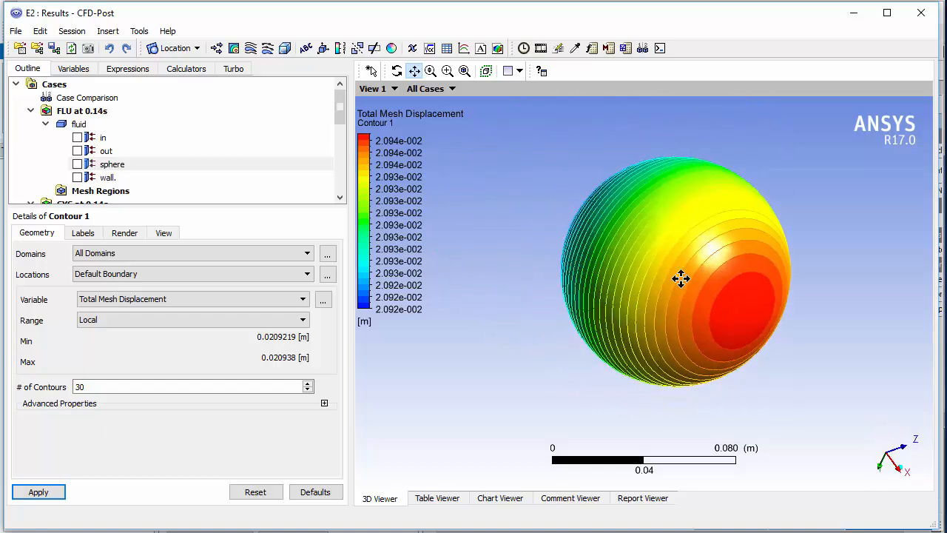